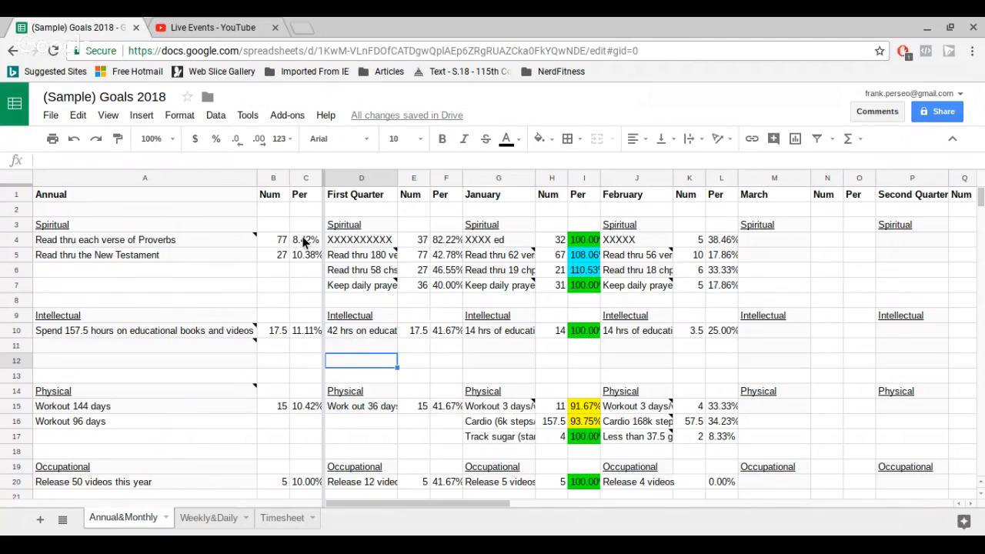
# Examine the annual Spiritual goals, the annual Num and Per columns, and the goal categories down to Financial
pyautogui.click(85, 240)
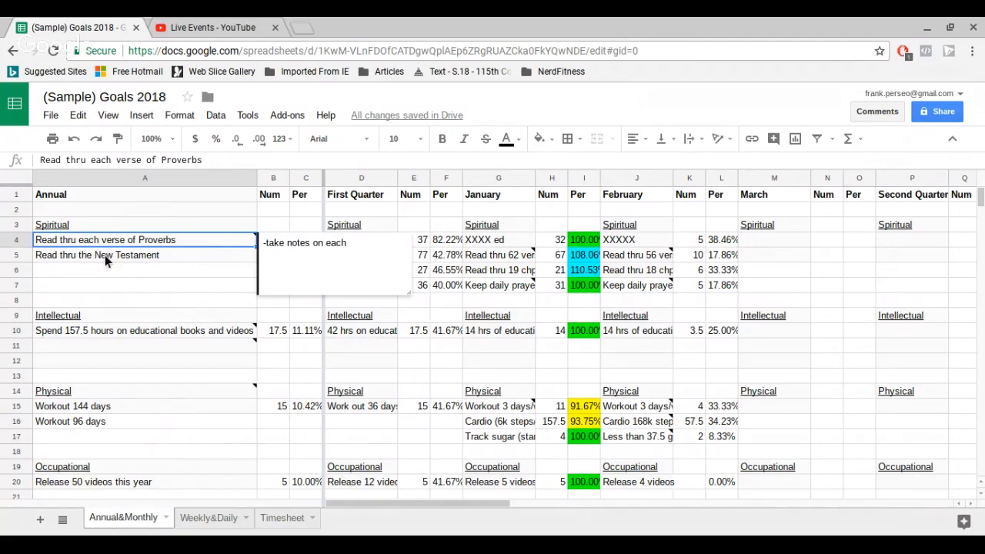
pyautogui.click(106, 257)
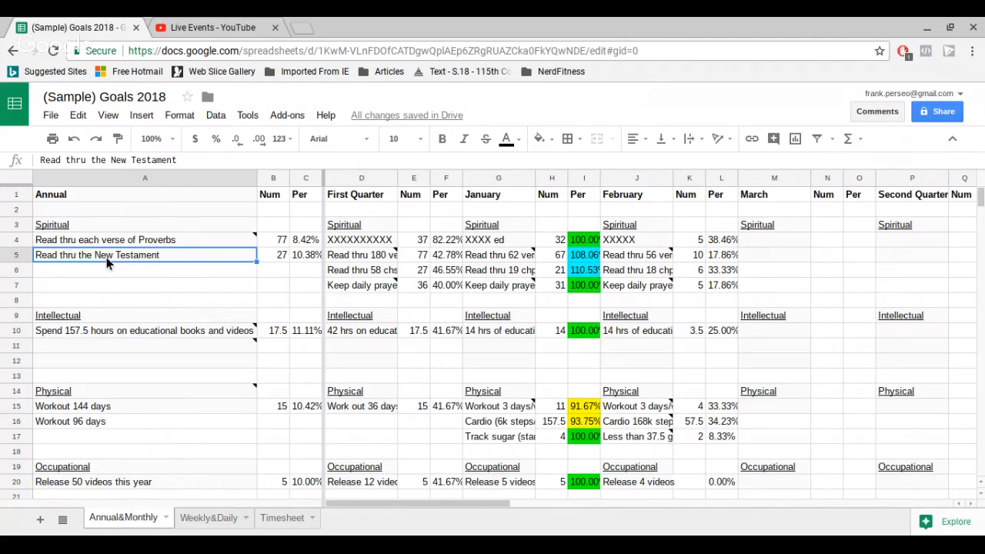
pyautogui.click(154, 177)
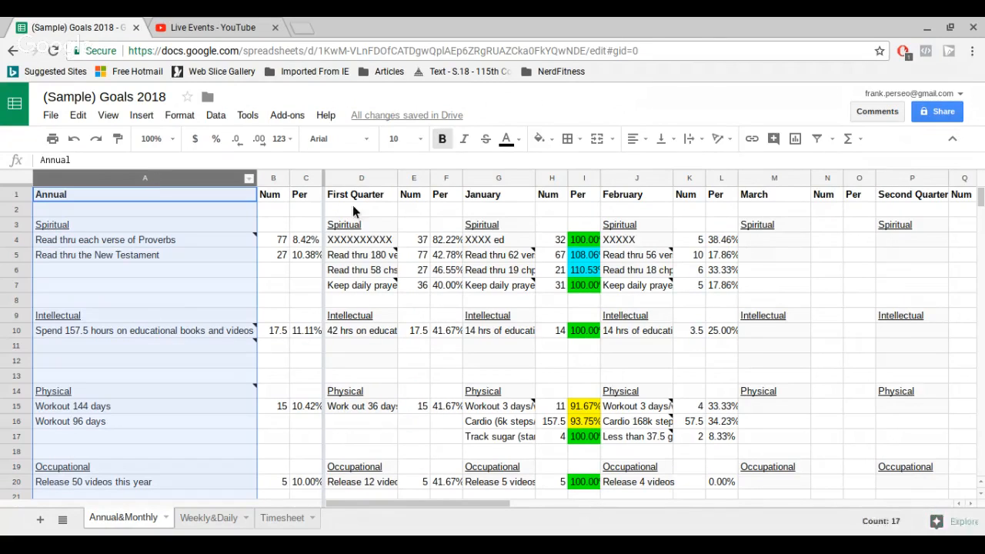
pyautogui.click(267, 178)
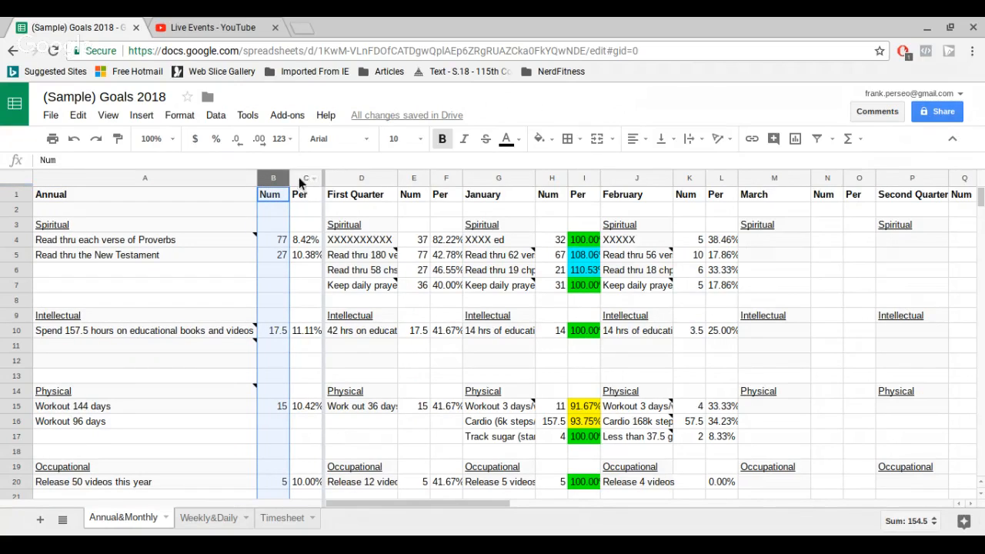
pyautogui.click(300, 179)
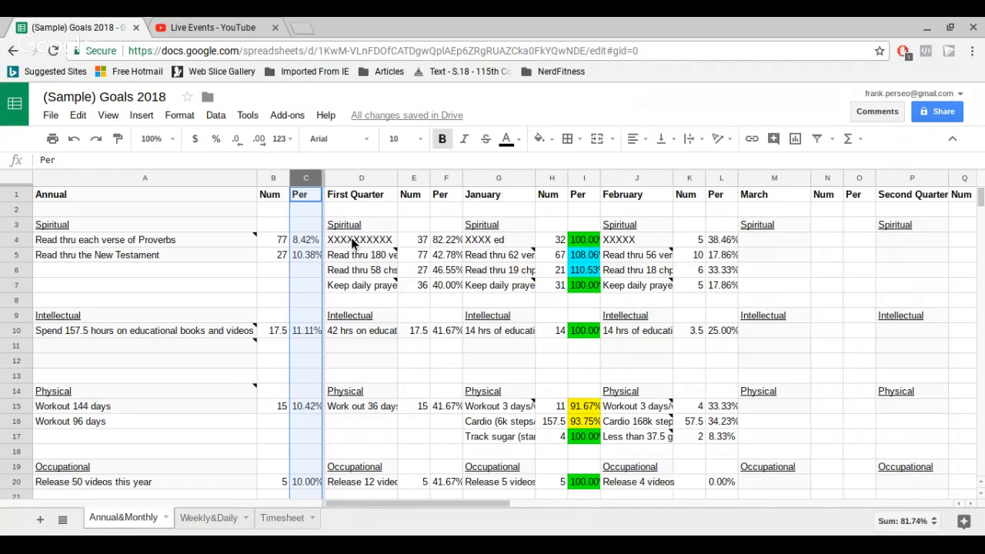
pyautogui.scroll(-3, 344, 241)
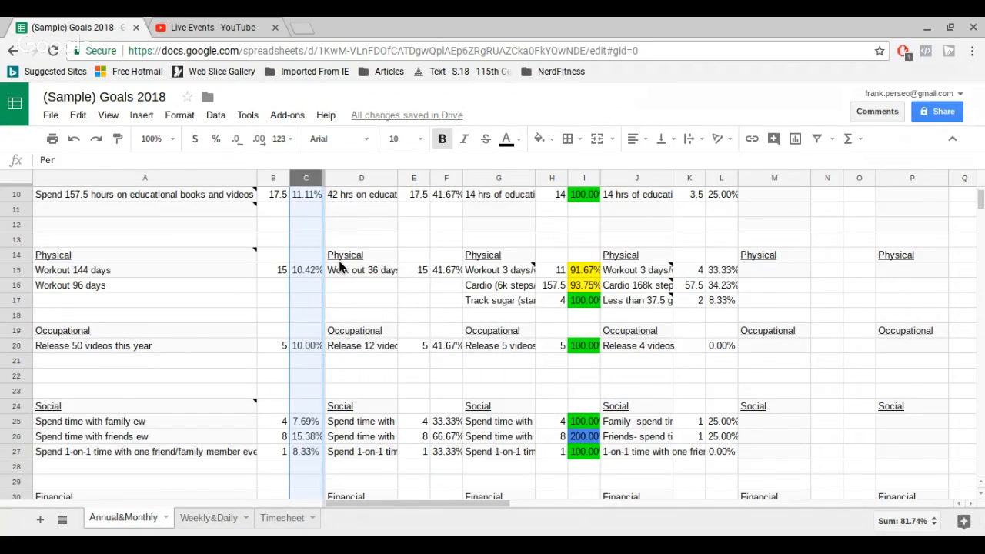
pyautogui.scroll(-3, 331, 277)
pyautogui.scroll(2, 320, 283)
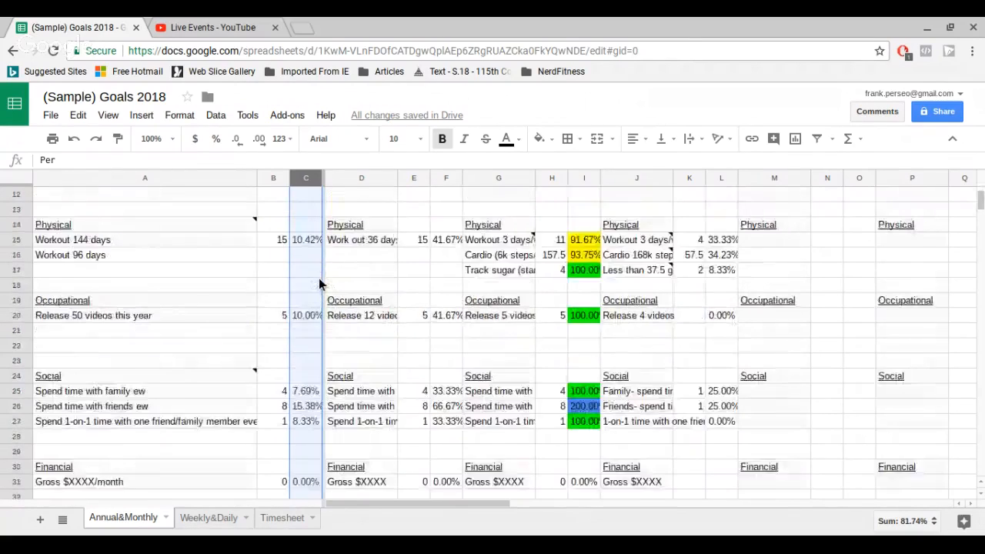
pyautogui.scroll(4, 318, 278)
# Read the note on the annual Proverbs goal and inspect the Num and Per formulas of the two annual Spiritual goals
pyautogui.click(101, 241)
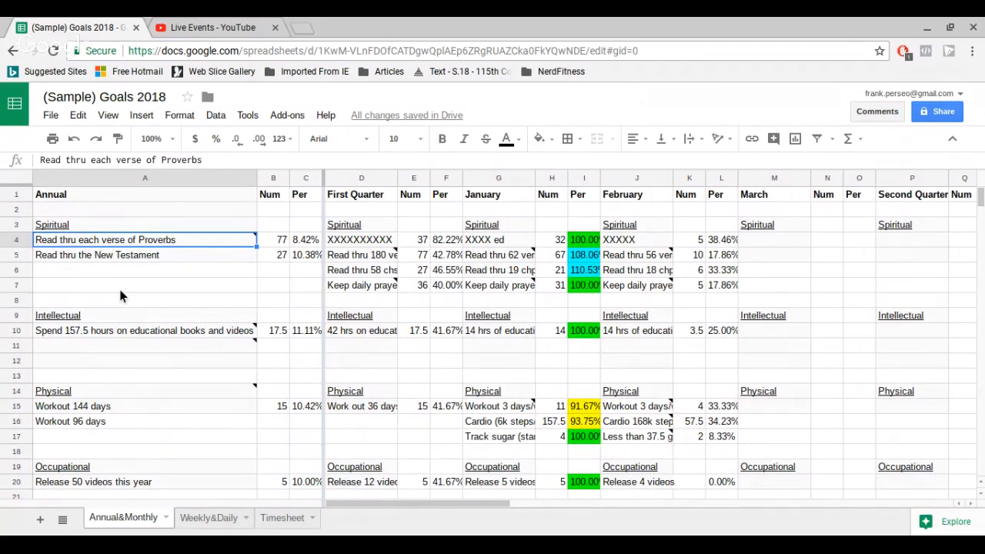
pyautogui.moveTo(114, 240)
pyautogui.moveTo(198, 241)
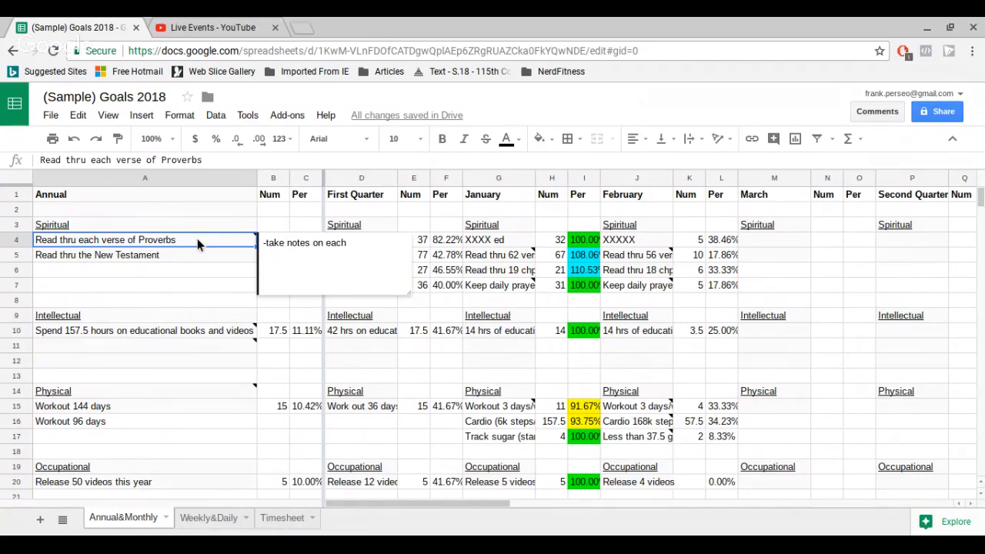
pyautogui.click(233, 257)
pyautogui.click(280, 242)
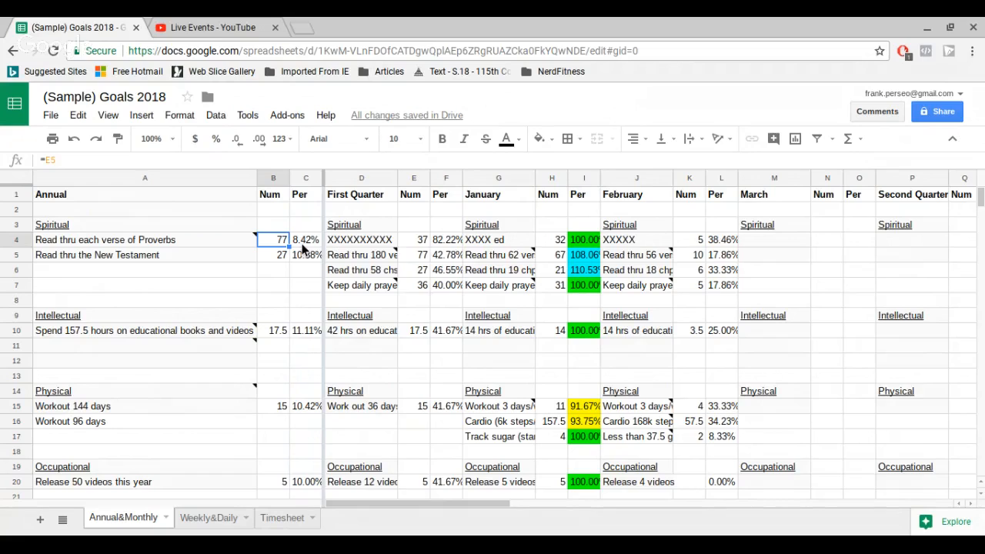
pyautogui.click(304, 243)
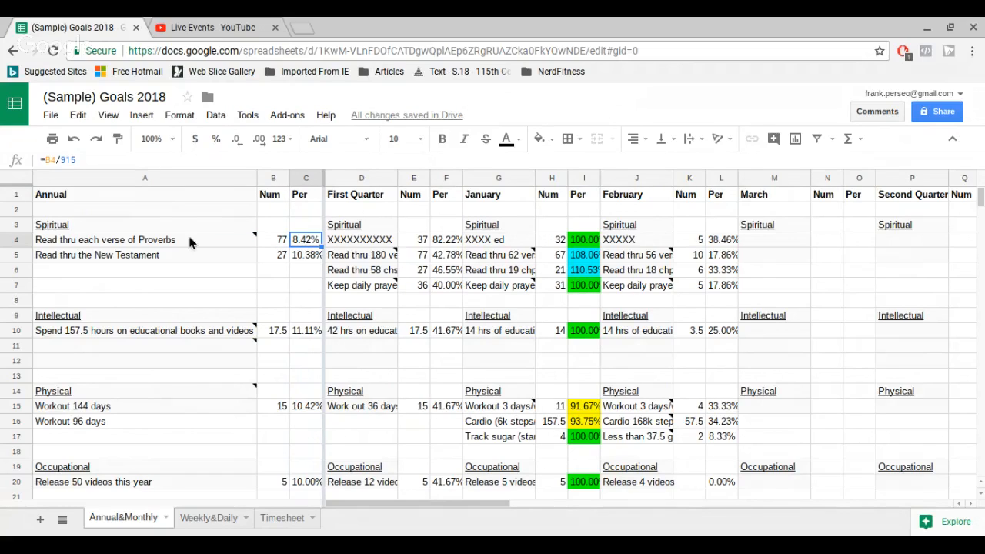
pyautogui.click(57, 162)
pyautogui.moveTo(57, 162); pyautogui.dragTo(82, 168)
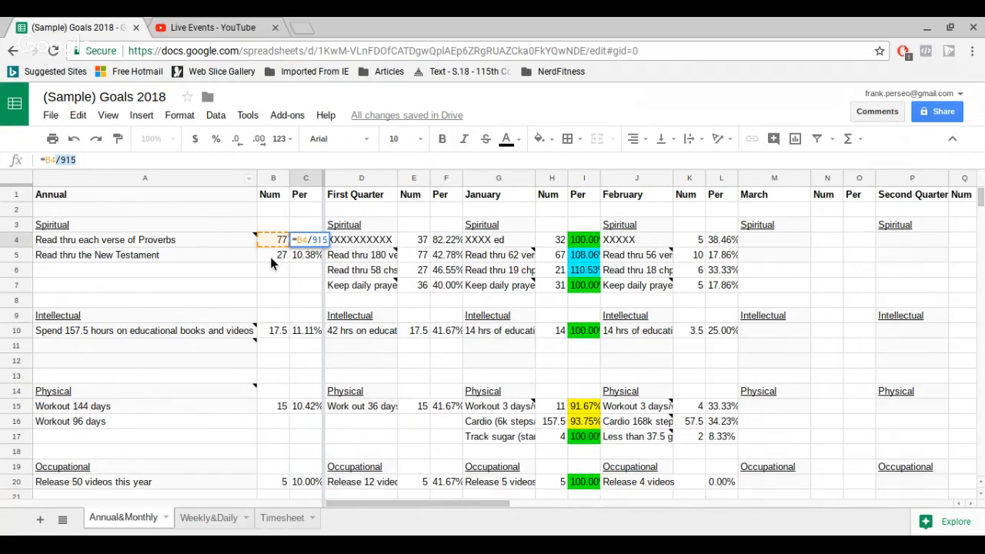
pyautogui.click(293, 259)
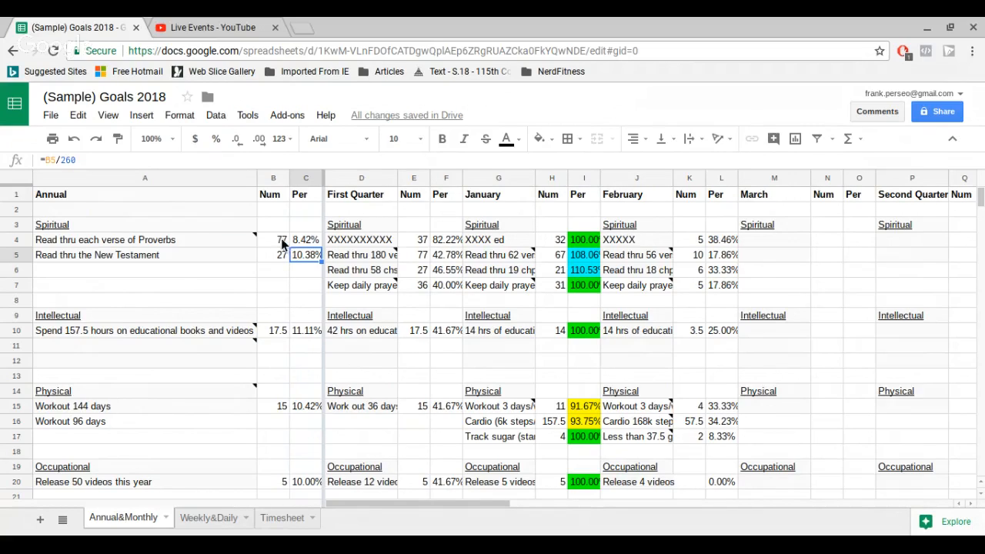
pyautogui.click(282, 241)
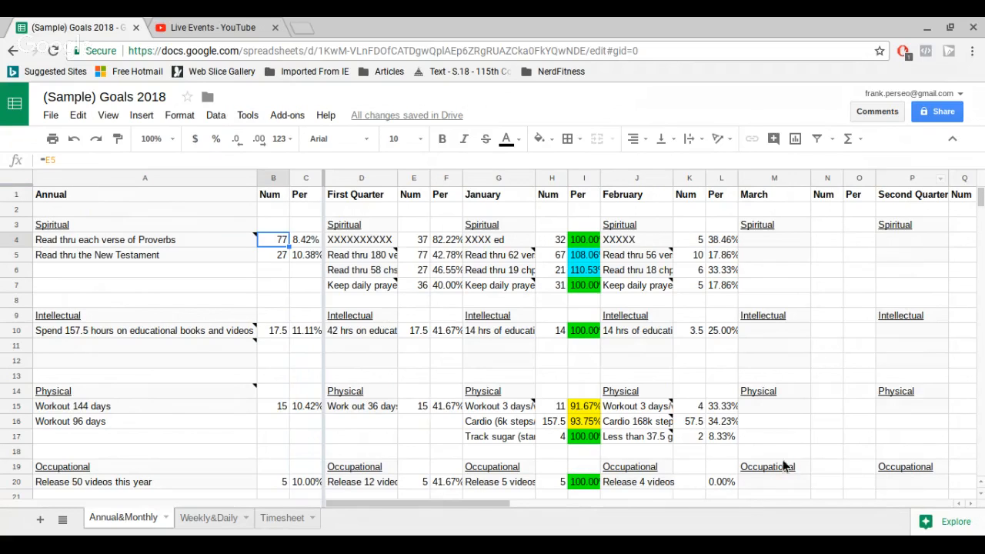
# Look through the quarter and month columns up to November and return to the First Quarter
pyautogui.moveTo(470, 505); pyautogui.dragTo(726, 449)
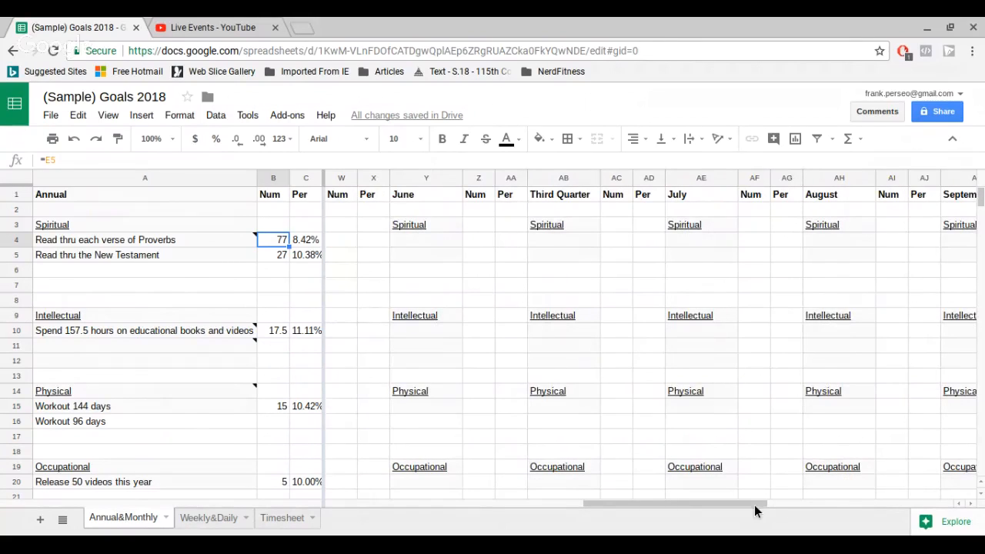
pyautogui.moveTo(755, 506); pyautogui.dragTo(904, 474)
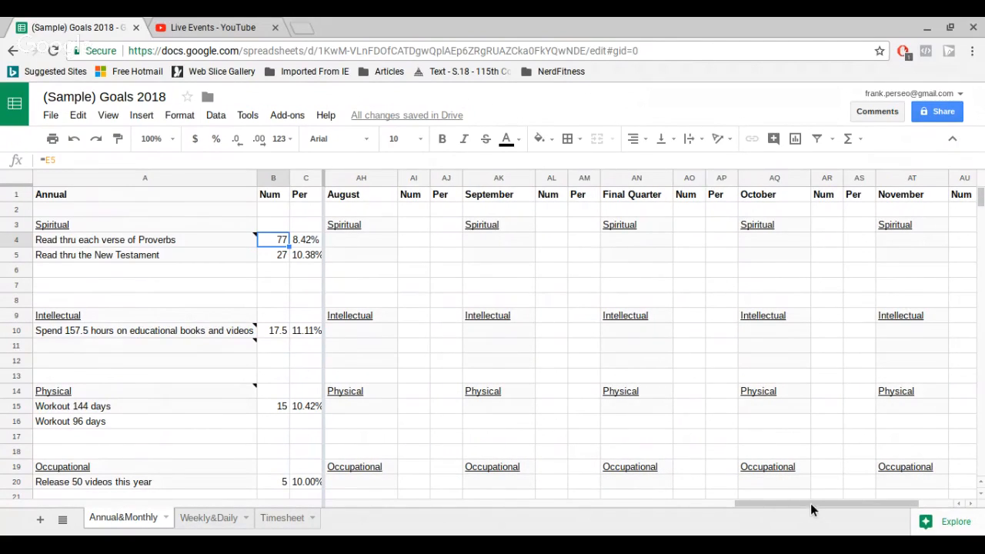
pyautogui.moveTo(811, 504); pyautogui.dragTo(384, 508)
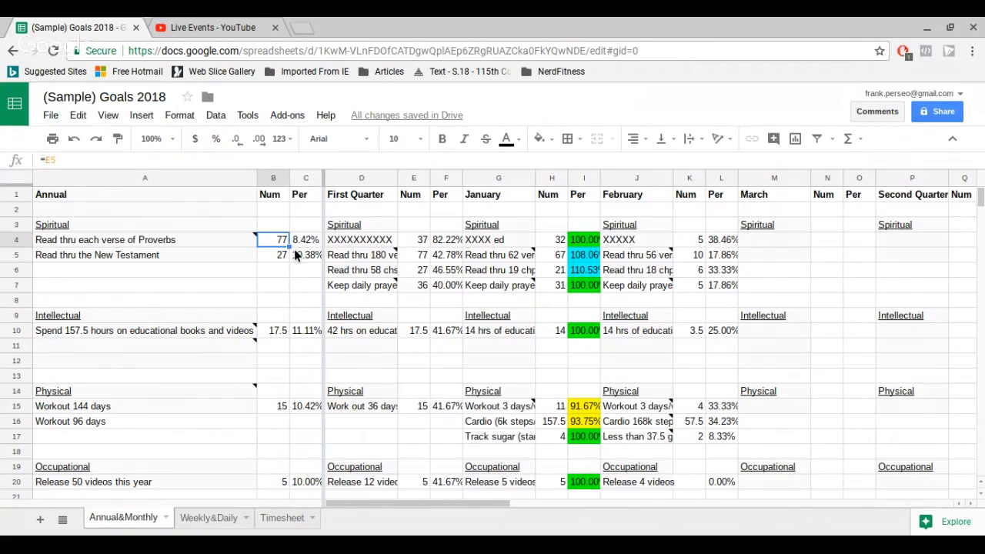
# Inspect the Num formulas of the Spiritual goals under First Quarter, January and February
pyautogui.click(422, 241)
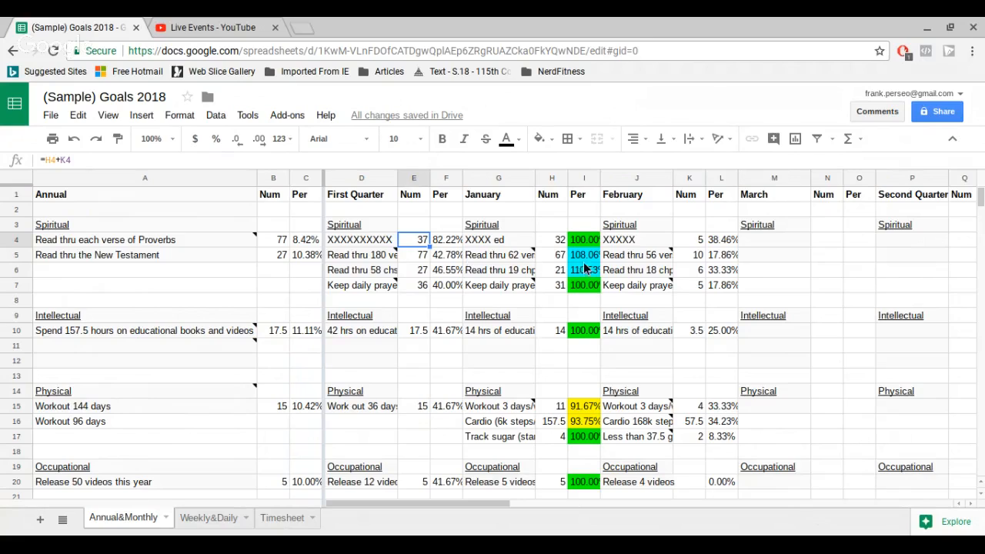
pyautogui.click(552, 242)
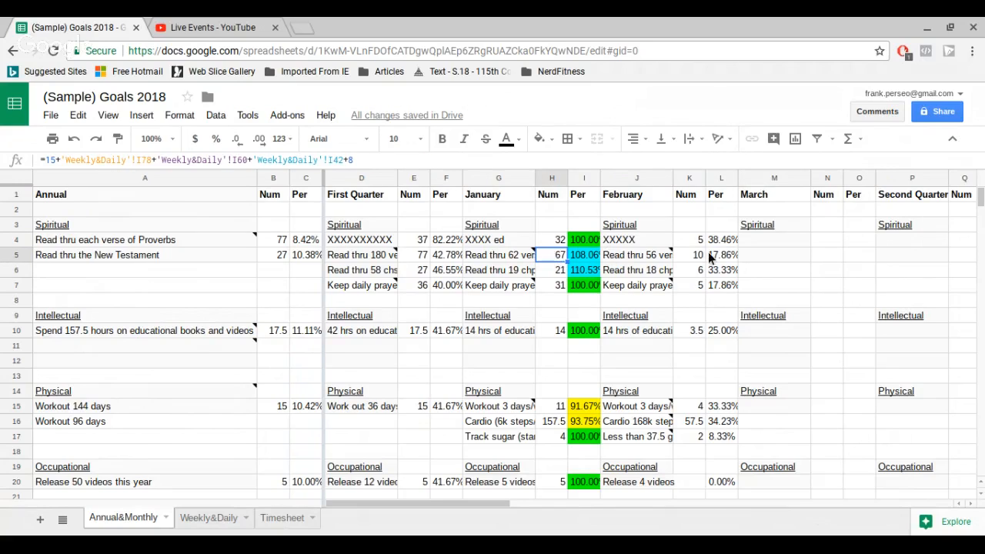
pyautogui.click(689, 258)
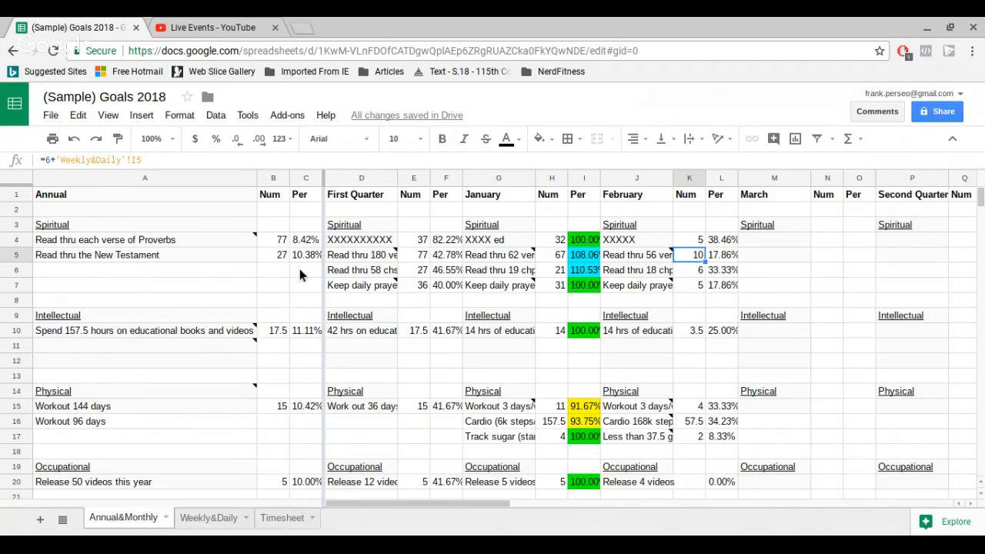
# Inspect the annual New Testament goal's Num and Per formulas and read the note on the annual Intellectual goal
pyautogui.click(275, 255)
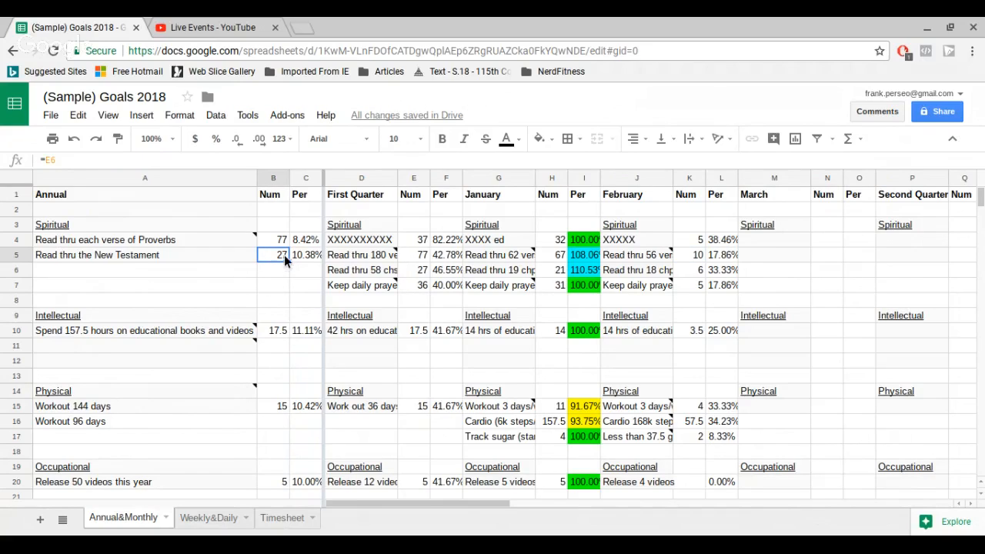
pyautogui.click(299, 259)
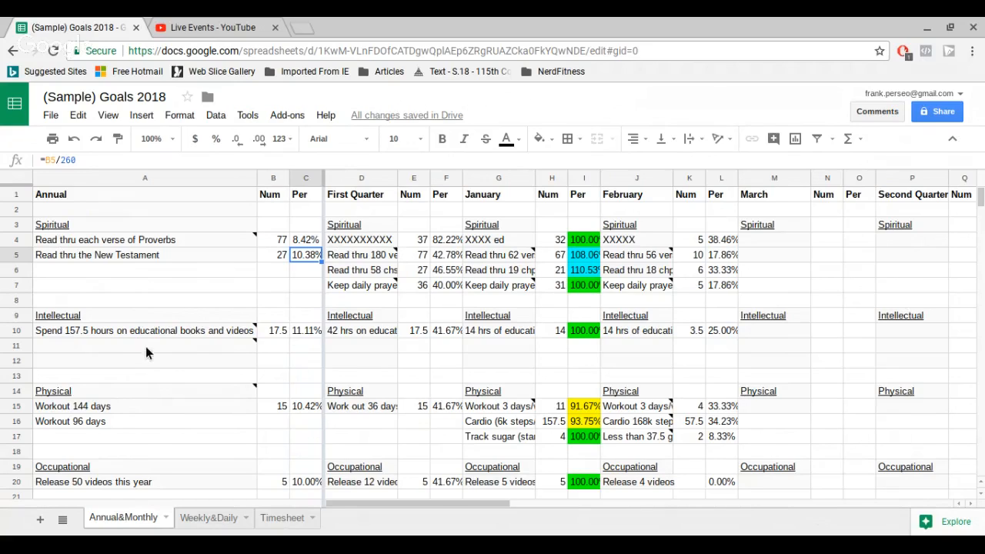
pyautogui.moveTo(146, 339)
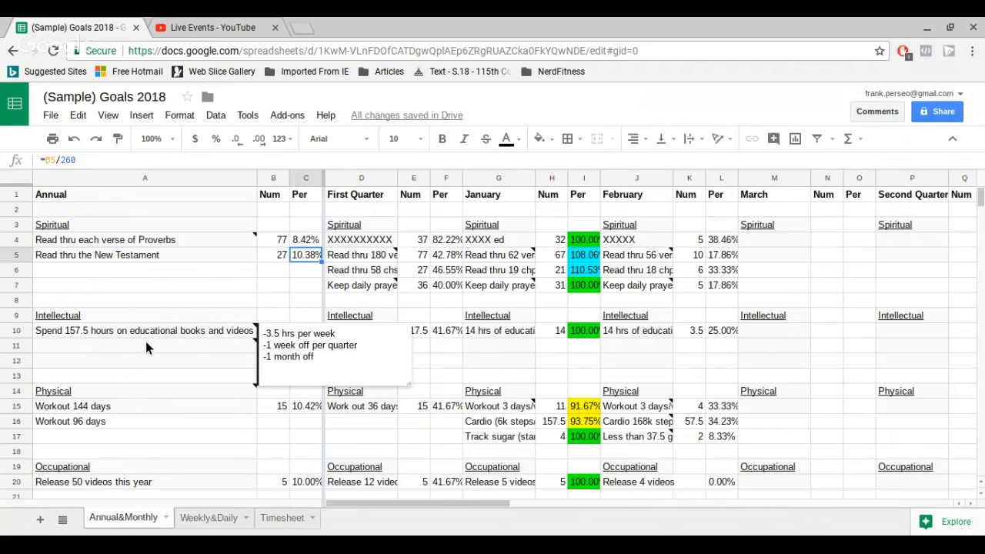
pyautogui.click(99, 311)
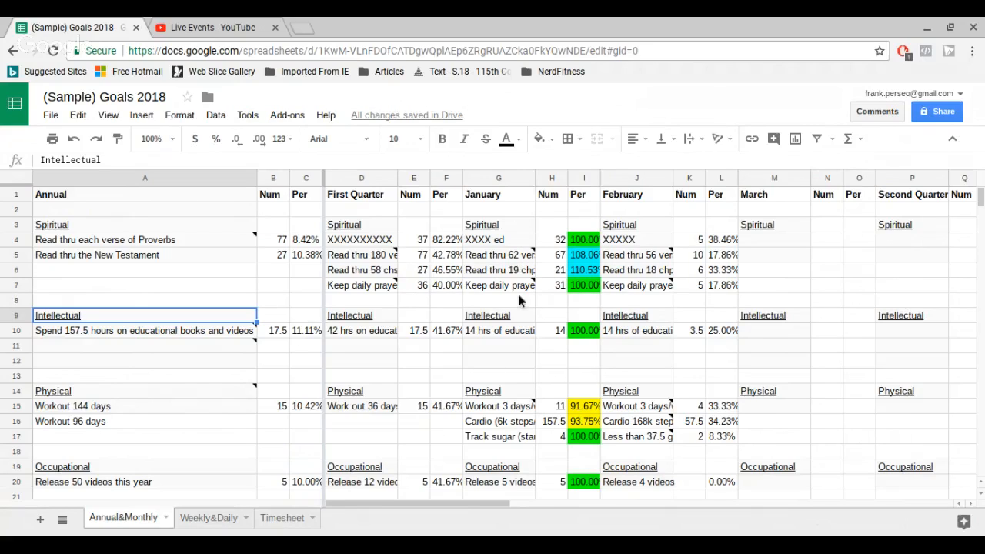
# Inspect the green and light blue percentage cells of January's Spiritual goals and their formulas
pyautogui.click(526, 244)
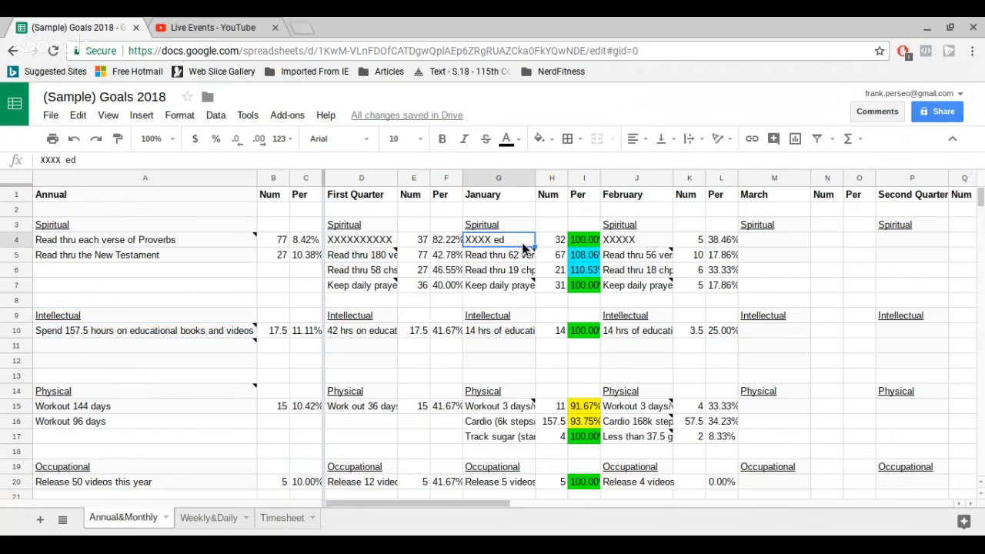
pyautogui.click(591, 246)
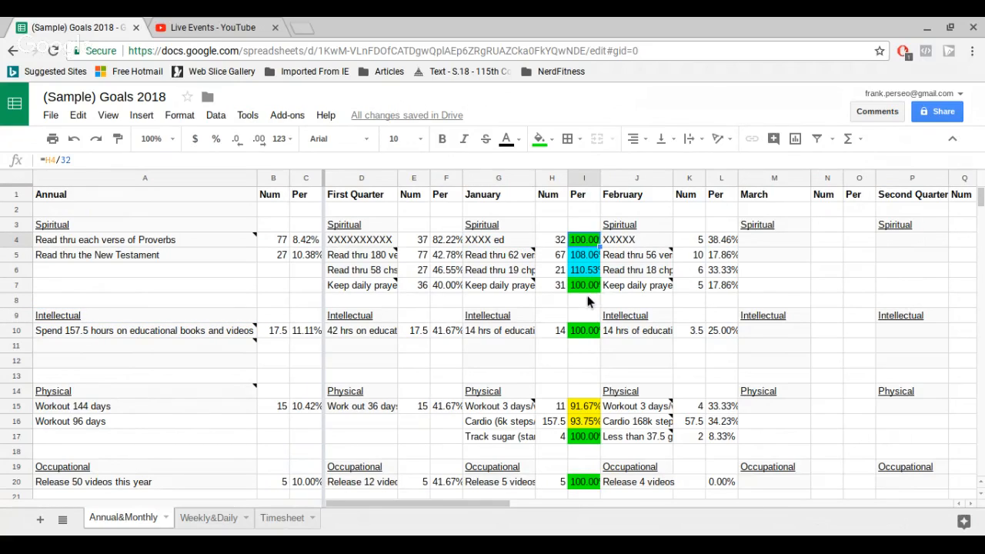
pyautogui.click(585, 285)
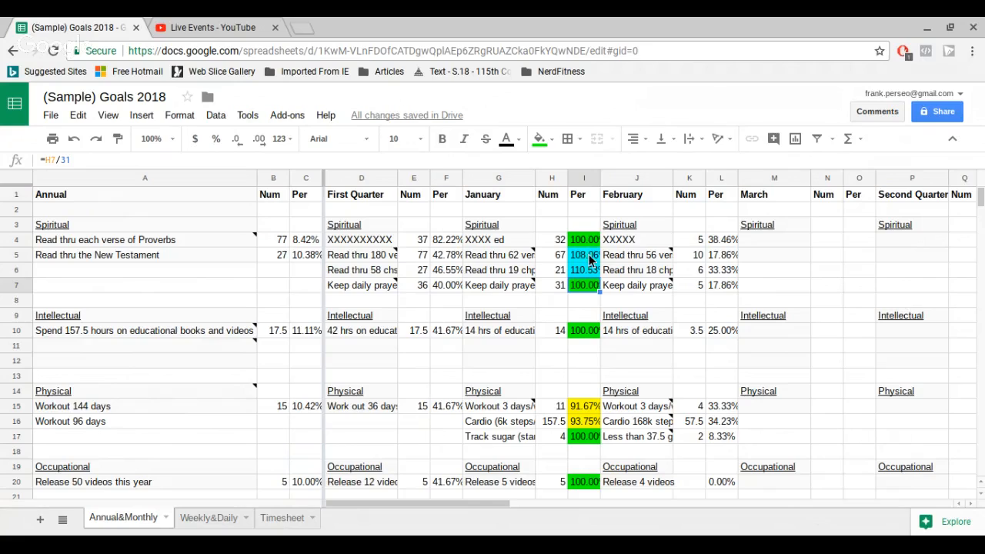
pyautogui.moveTo(589, 255); pyautogui.dragTo(595, 272)
pyautogui.click(594, 272)
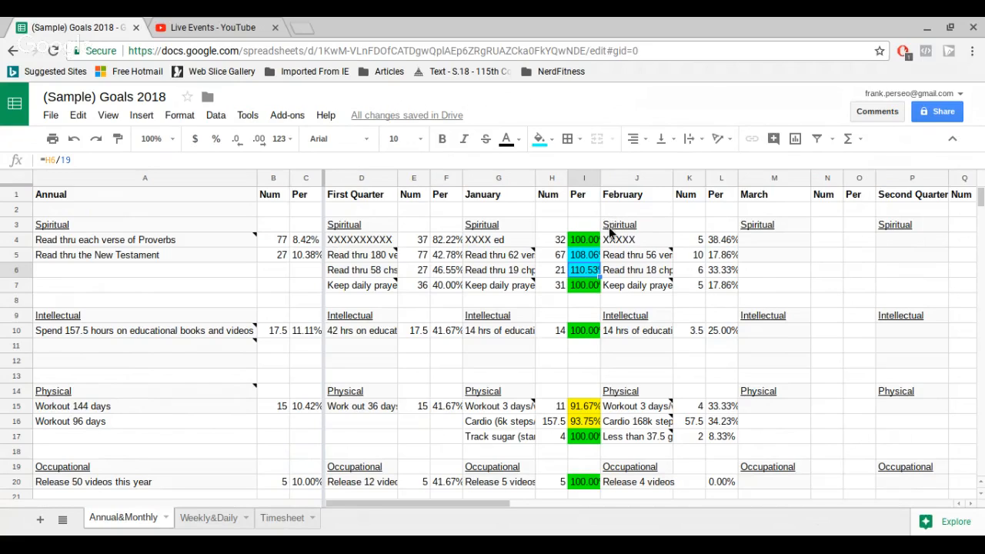
# Inspect the yellow percentage cells of January's Physical goals and compare the colour coding in the categories below
pyautogui.click(585, 408)
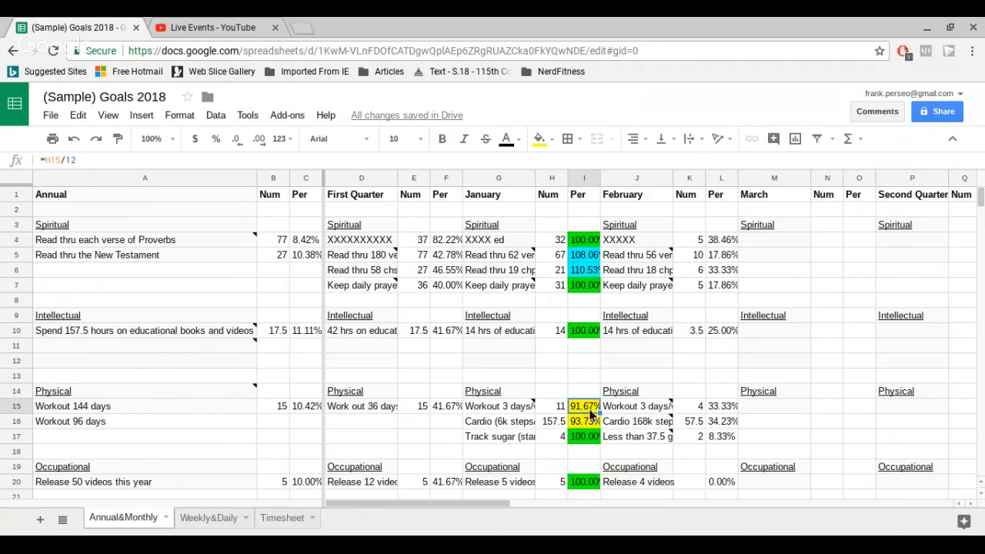
pyautogui.click(596, 423)
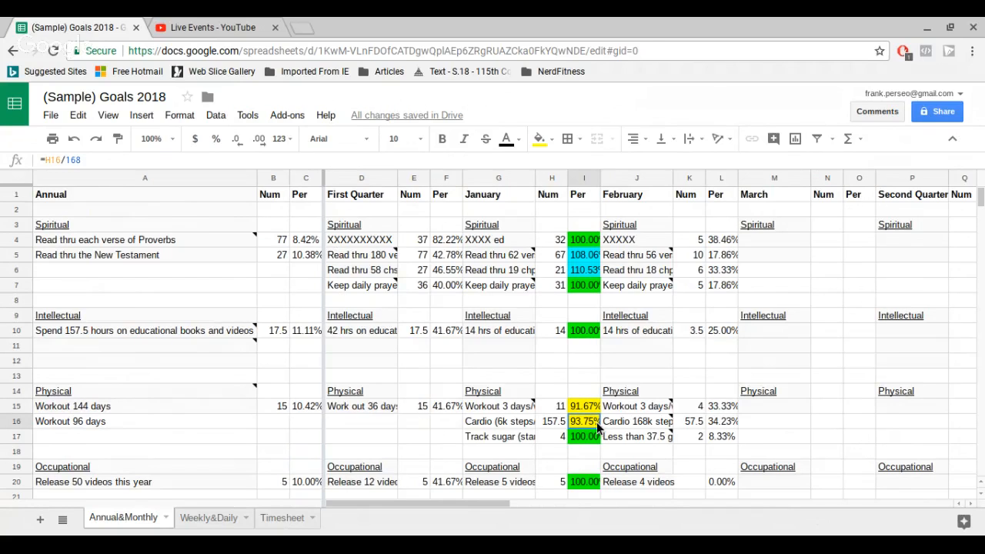
pyautogui.scroll(-5, 596, 421)
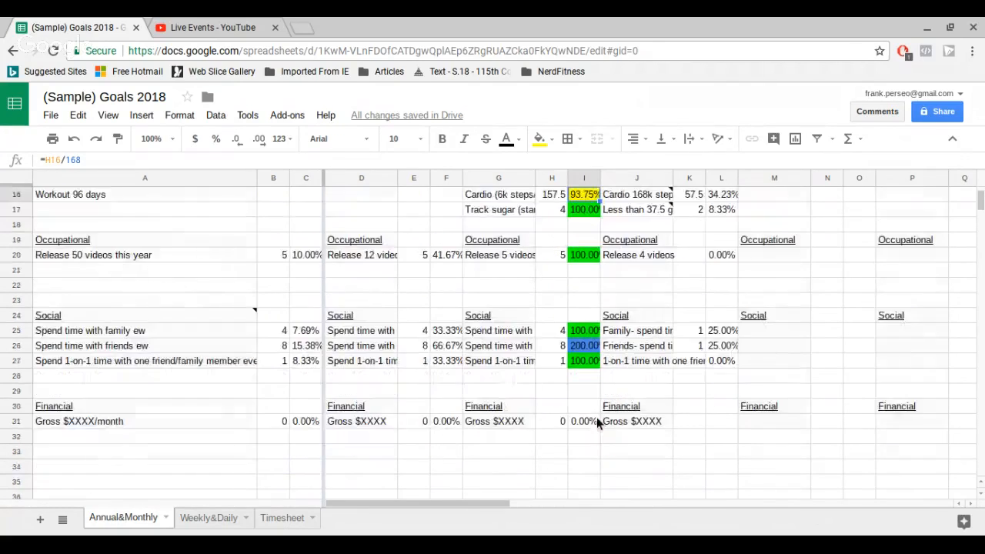
pyautogui.scroll(3, 597, 415)
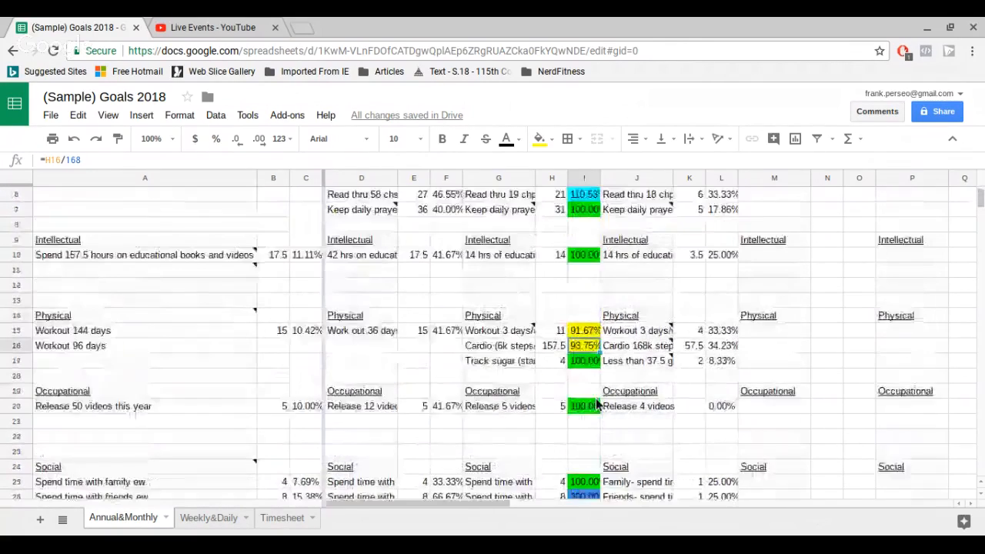
pyautogui.scroll(2, 597, 406)
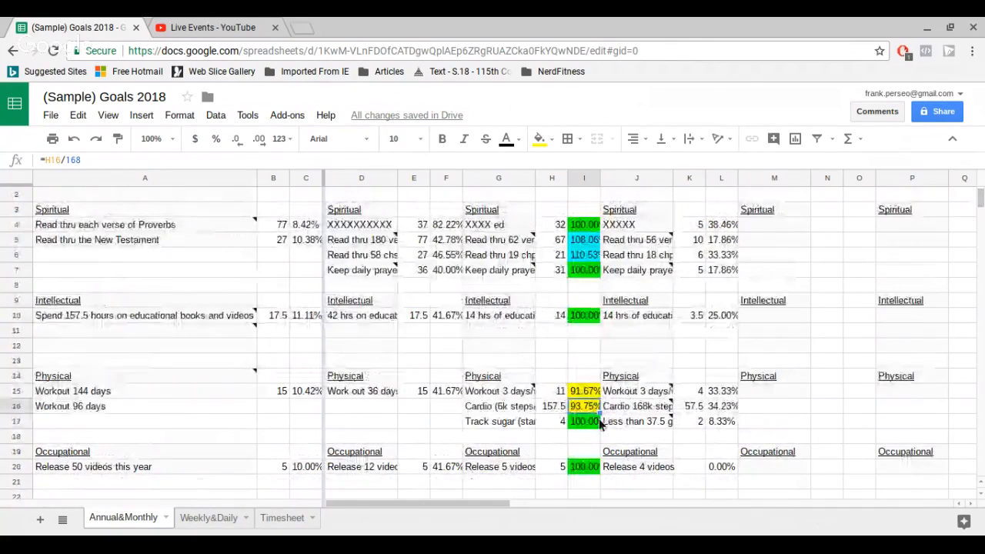
pyautogui.scroll(1, 600, 423)
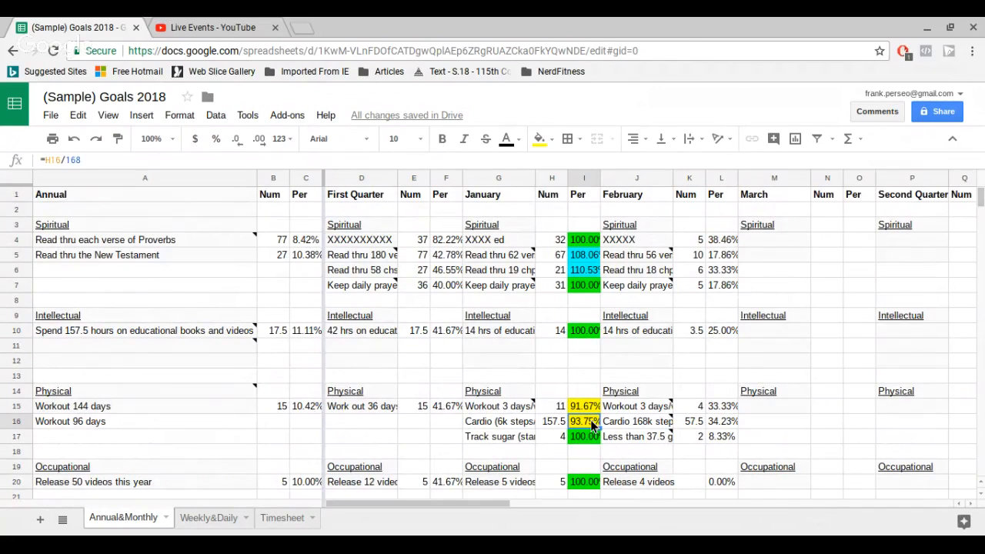
pyautogui.moveTo(603, 409)
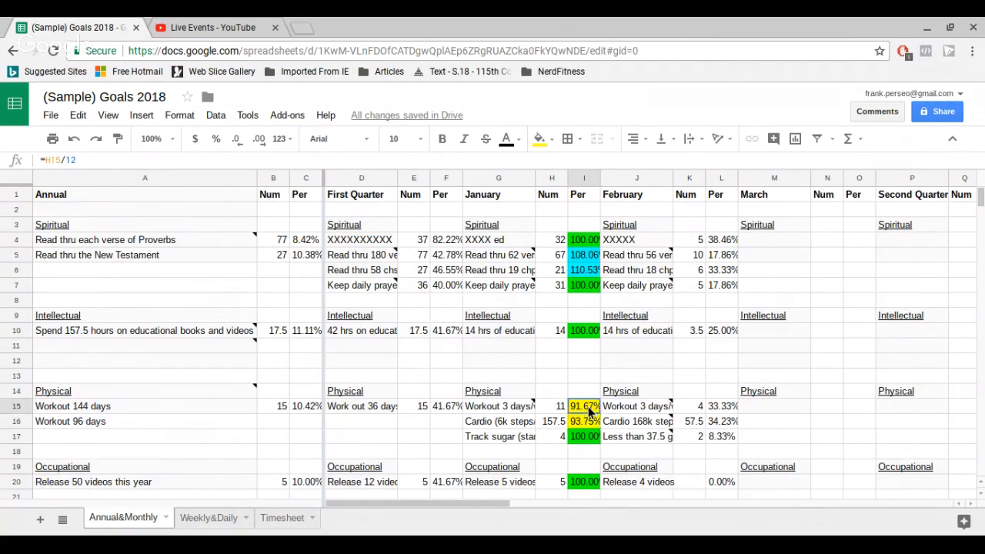
# Inspect the Num formula of February's Cardio goal and the Per formula of the First Quarter workout goal
pyautogui.click(687, 419)
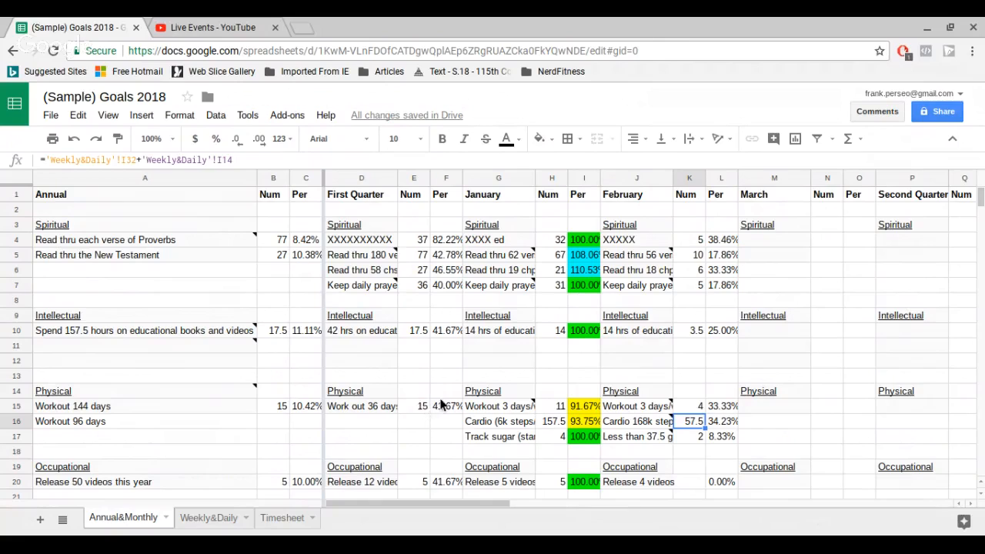
pyautogui.click(453, 408)
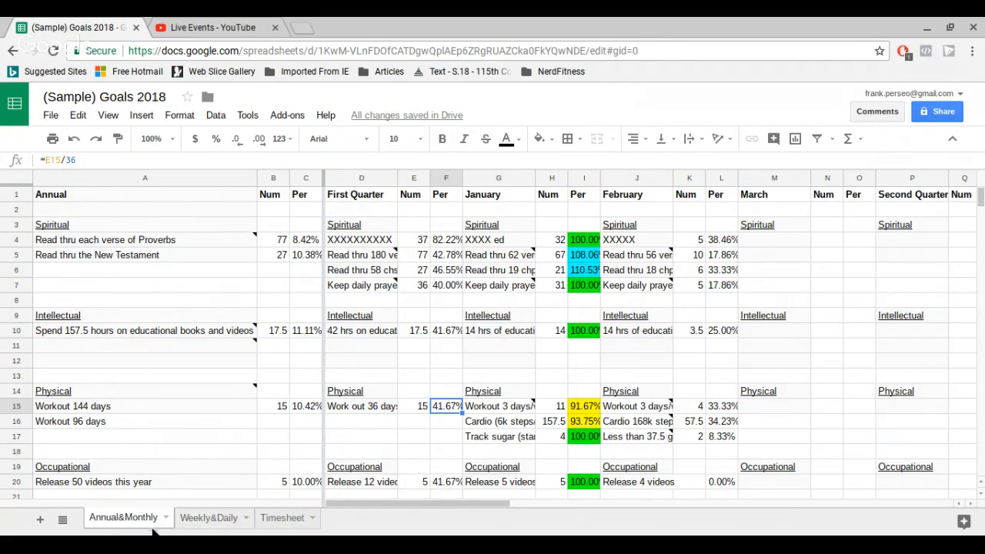
# Open the Weekly&Daily sheet and inspect the Score and Goal formulas of the first two Week 6 goals
pyautogui.click(213, 521)
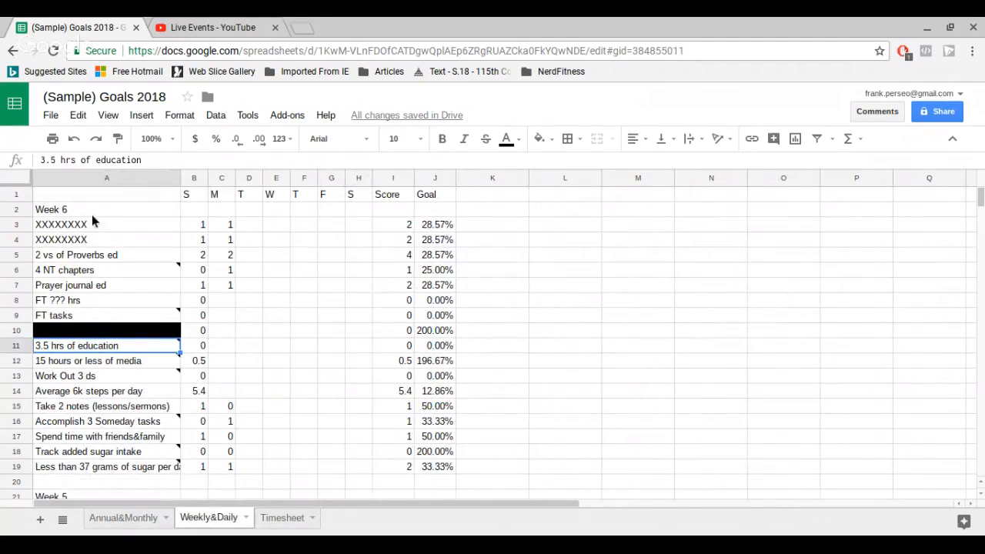
pyautogui.click(56, 226)
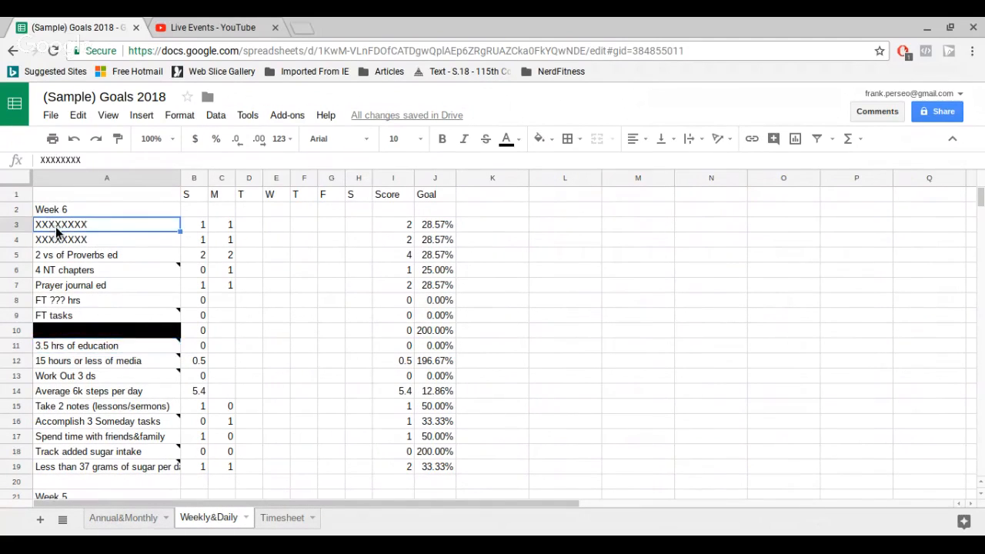
pyautogui.click(61, 241)
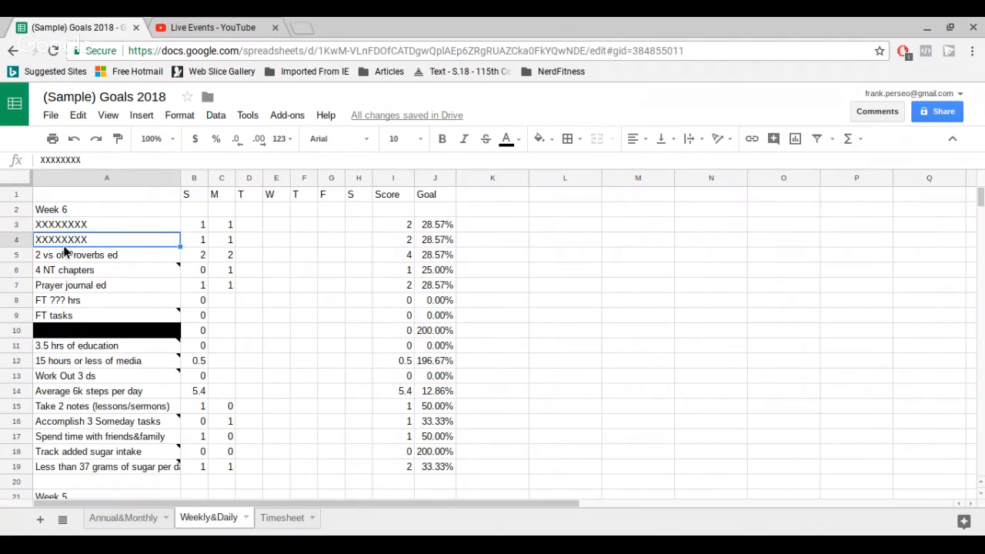
pyautogui.click(408, 224)
pyautogui.click(434, 227)
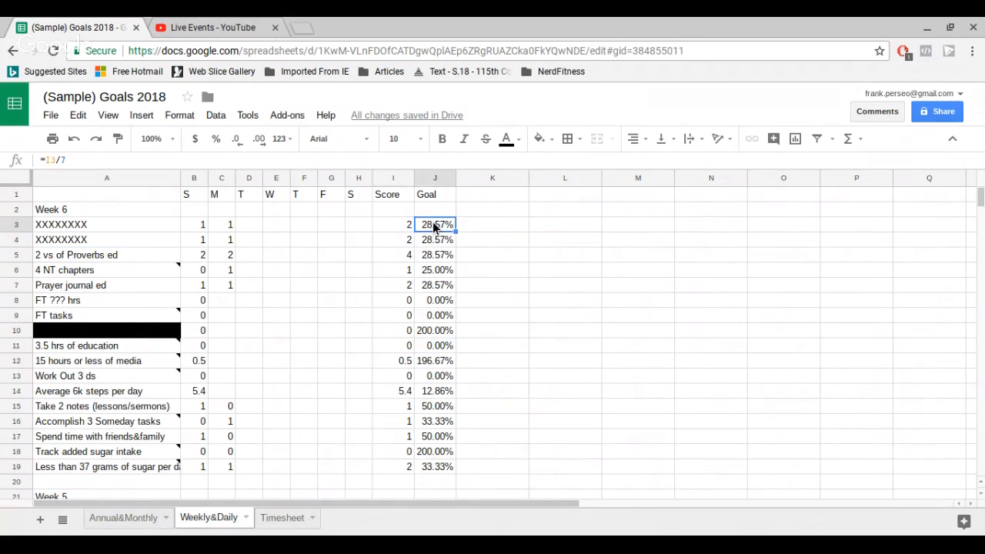
pyautogui.click(432, 243)
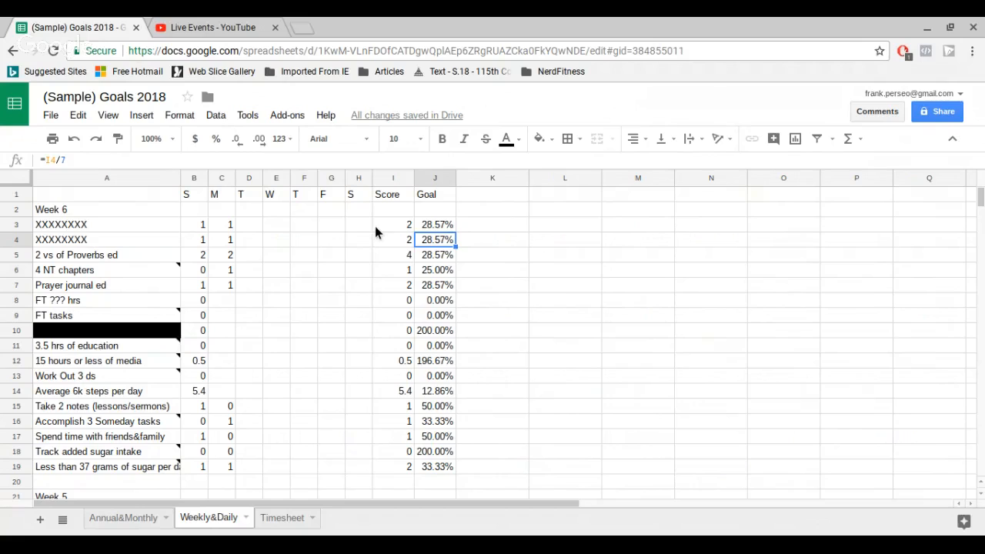
# Inspect the Week 6 Goal formulas for the Proverbs, NT chapters and Prayer journal goals
pyautogui.click(50, 257)
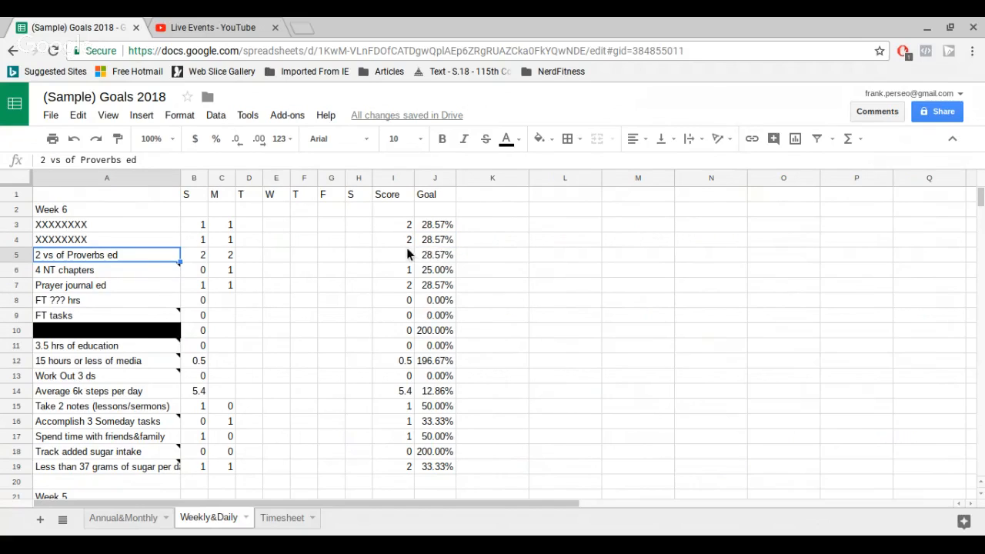
pyautogui.click(436, 255)
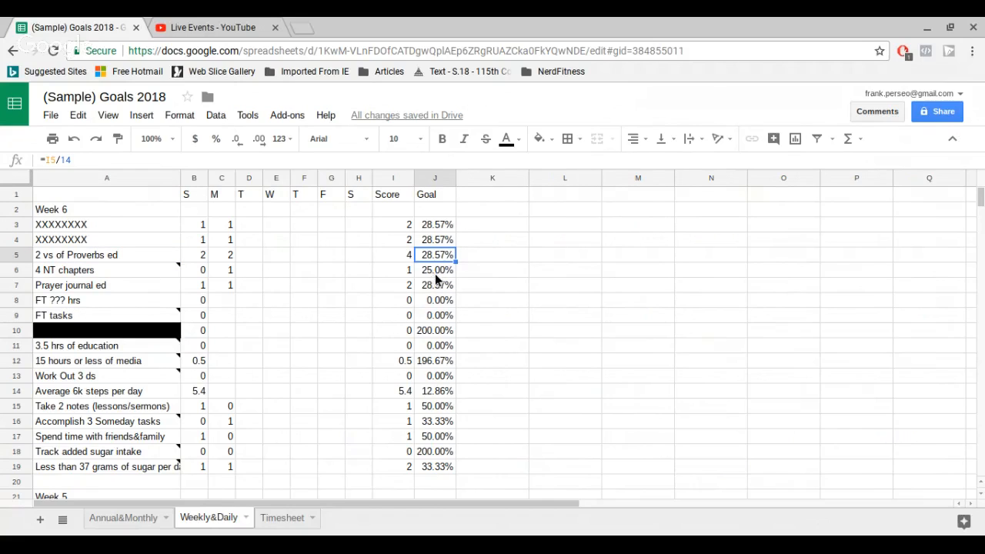
pyautogui.click(434, 273)
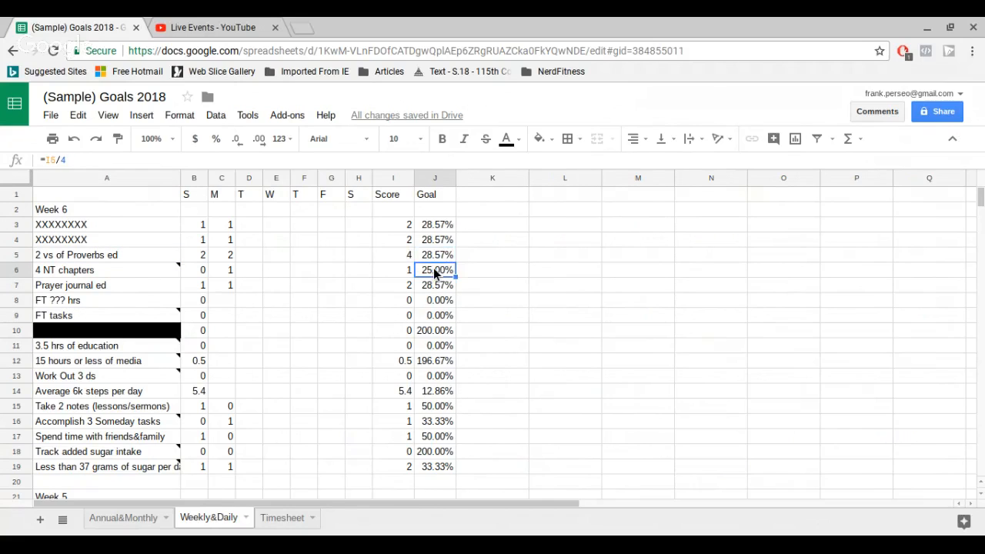
pyautogui.click(434, 286)
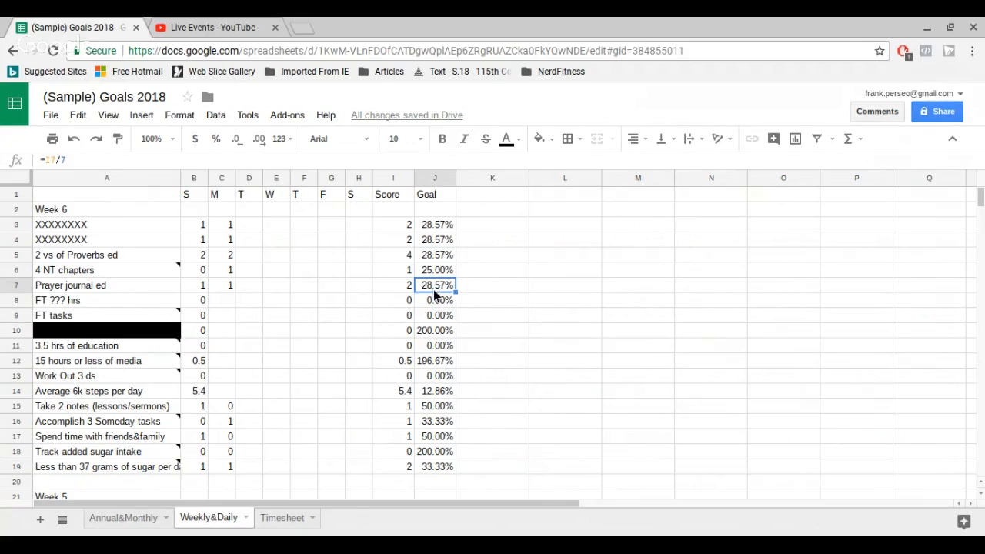
# Look at the FT hours goal and read the note attached to the FT tasks goal
pyautogui.click(83, 300)
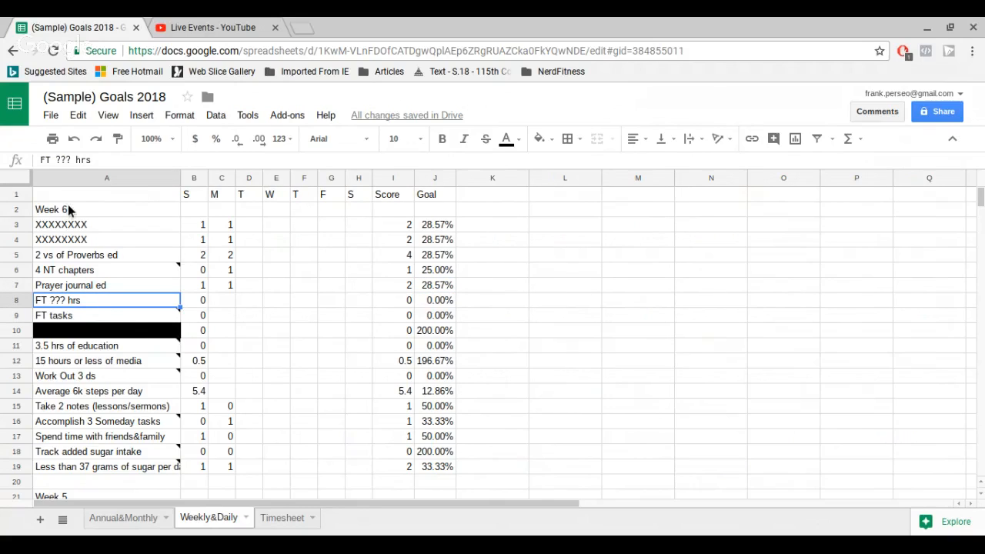
pyautogui.click(59, 316)
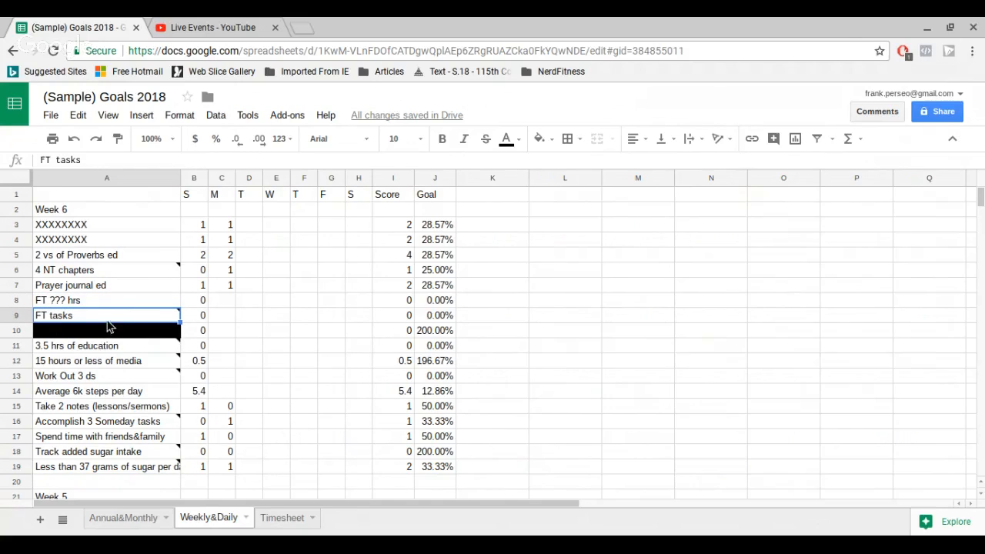
pyautogui.moveTo(109, 325)
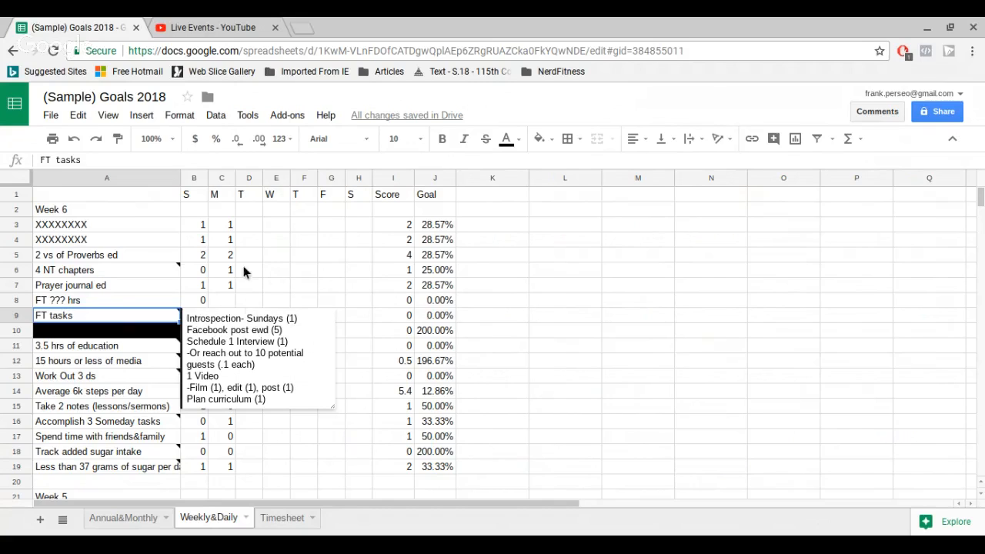
# Highlight the abbreviation "ed" in the text of the Week 6 Proverbs goal
pyautogui.click(131, 256)
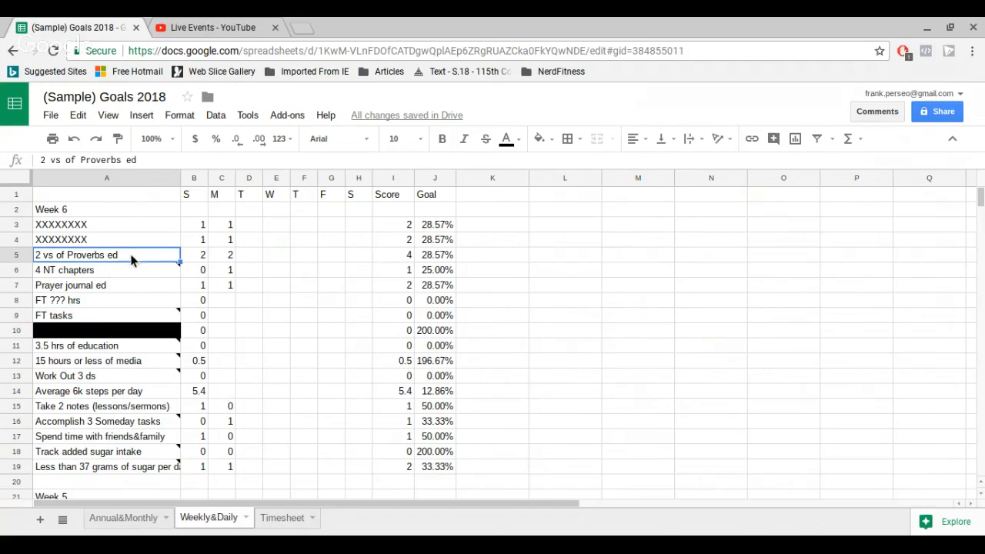
pyautogui.click(127, 159)
pyautogui.moveTo(127, 160); pyautogui.dragTo(155, 162)
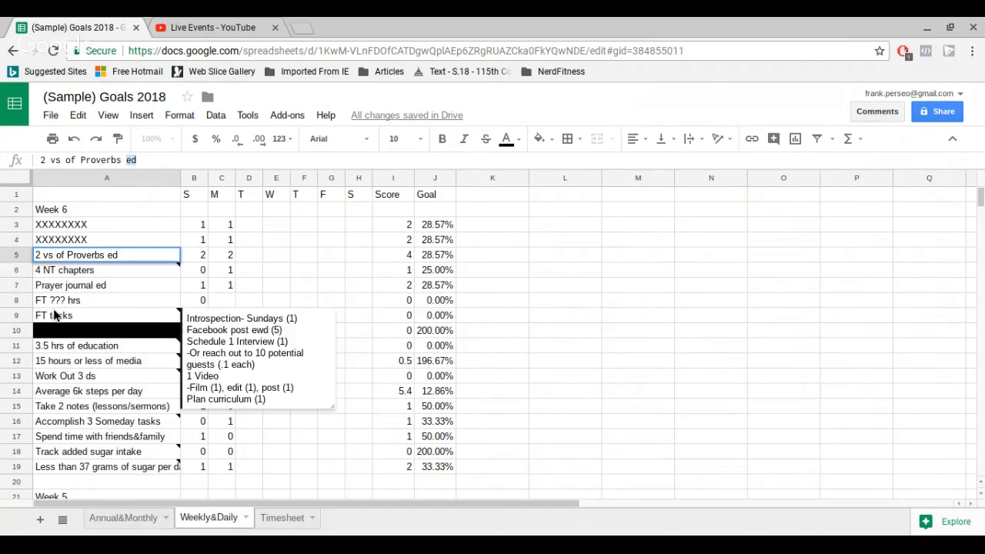
# Reread the FT tasks note, highlight its "Schedule 1 Interview (1)" line, and leave the note
pyautogui.click(149, 307)
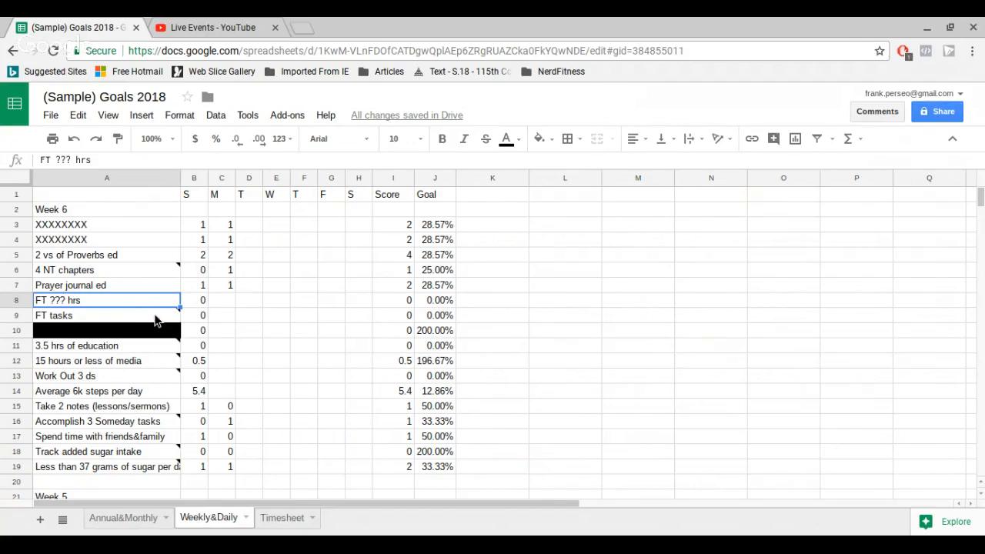
pyautogui.click(157, 317)
pyautogui.moveTo(164, 315)
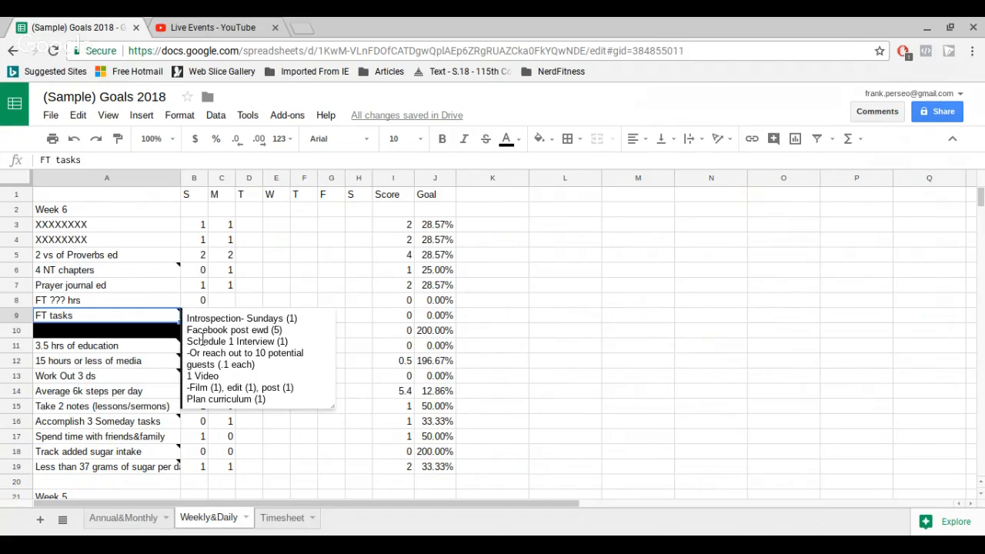
pyautogui.click(301, 331)
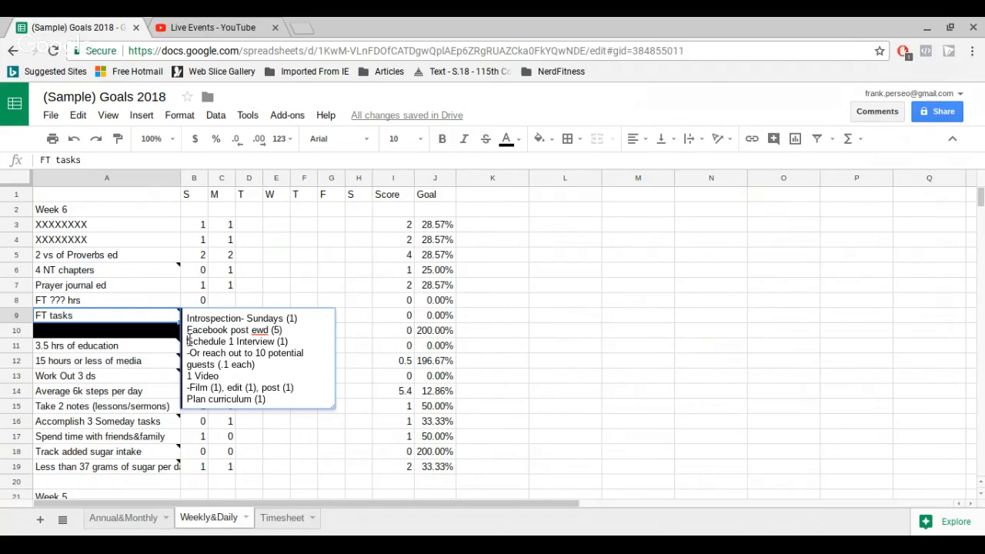
pyautogui.moveTo(186, 341); pyautogui.dragTo(291, 343)
pyautogui.click(294, 344)
pyautogui.click(257, 428)
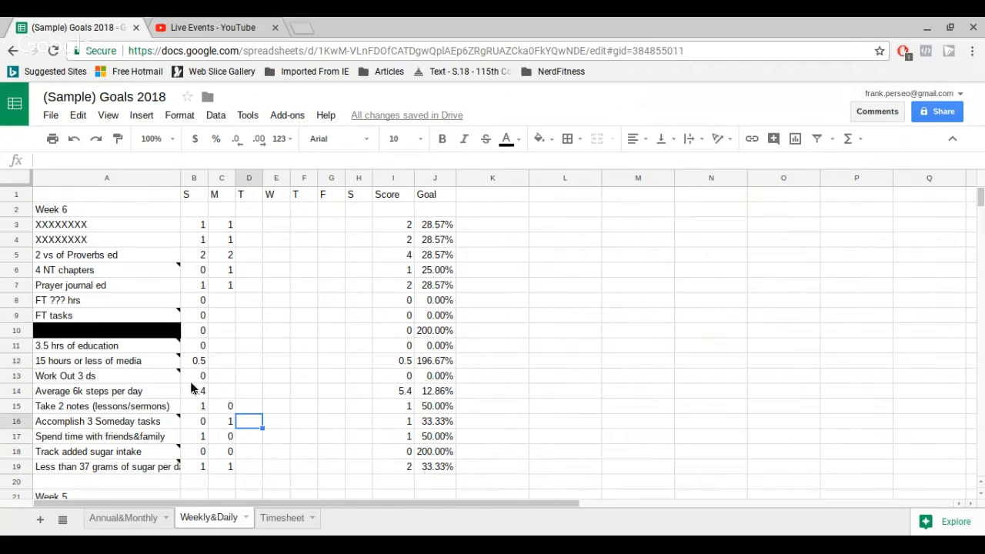
# Read the notes on the Week 6 education, media and workout goals
pyautogui.moveTo(148, 345)
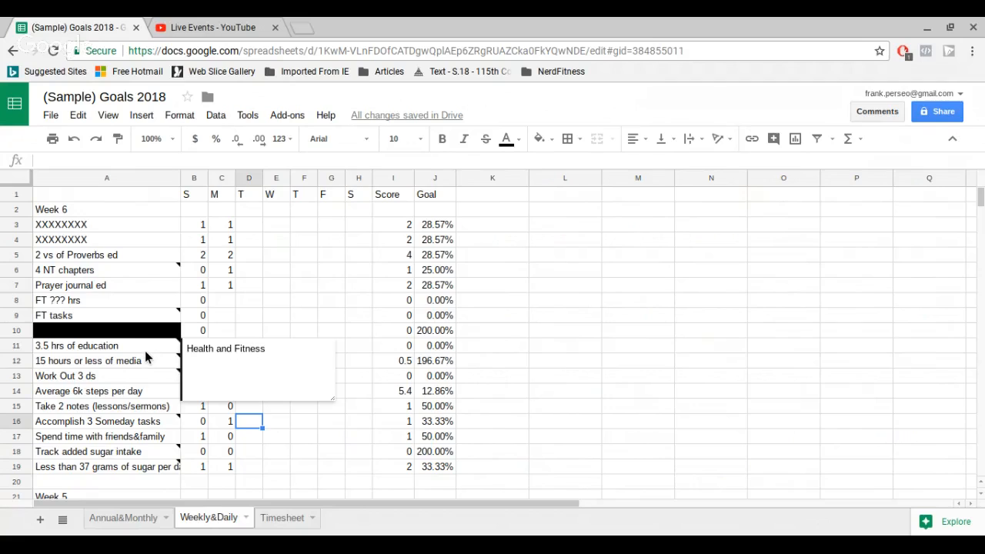
pyautogui.click(120, 366)
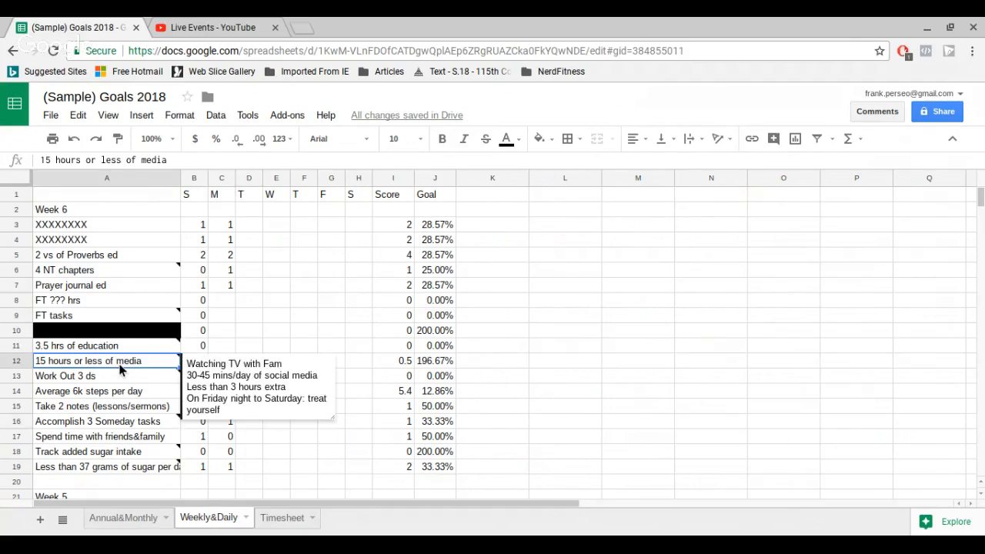
pyautogui.moveTo(119, 370)
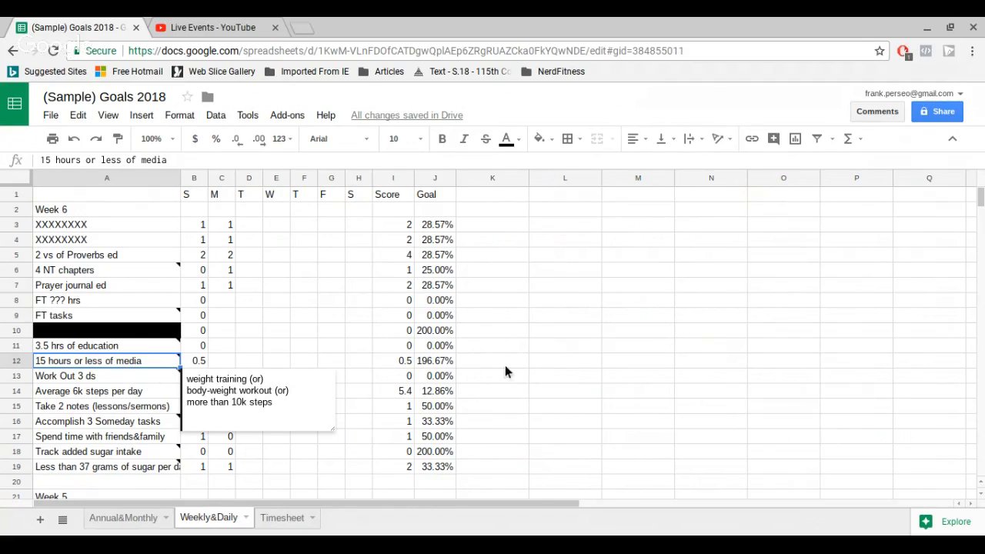
# Inspect the Goal formulas of the blacked-out and media rows, and reread the media and workout notes
pyautogui.click(442, 330)
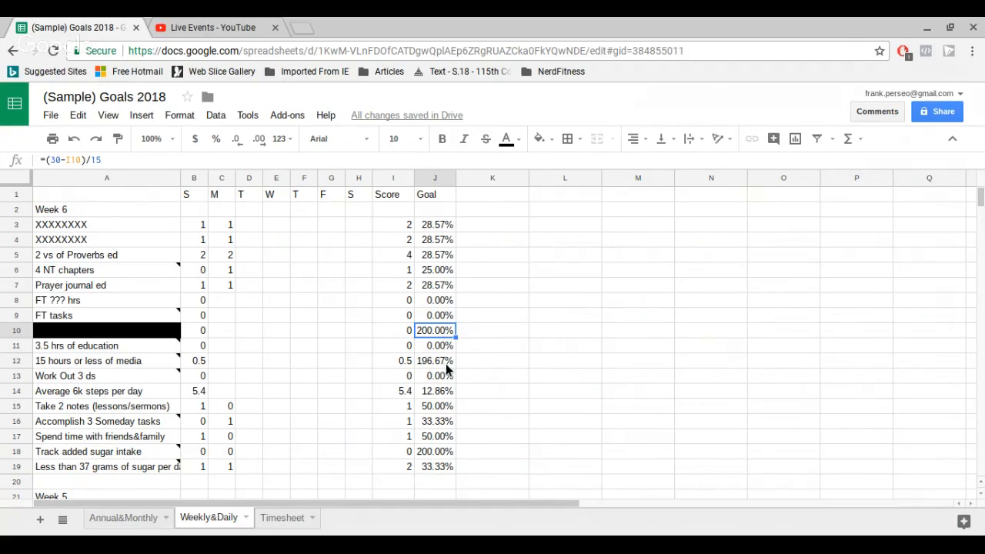
pyautogui.click(445, 362)
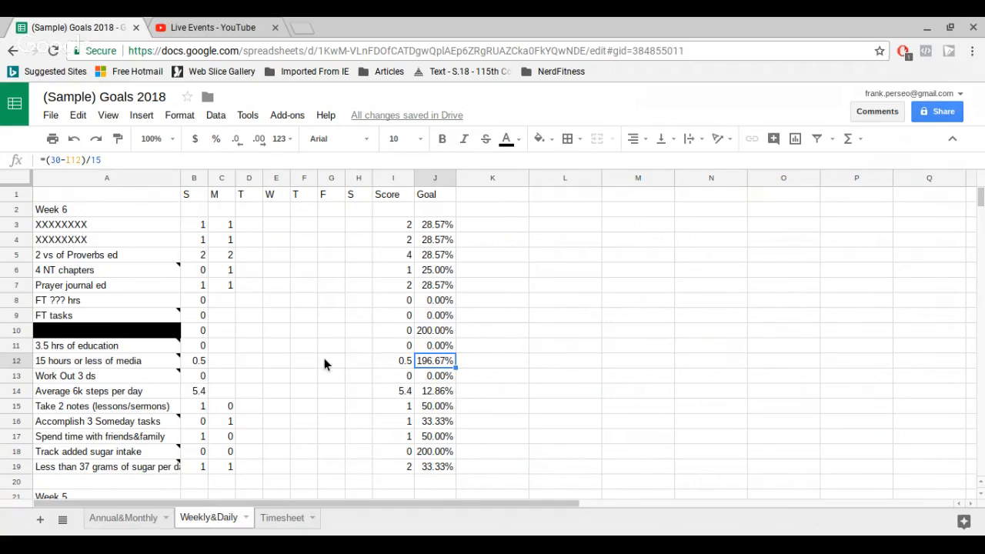
pyautogui.click(104, 362)
pyautogui.click(109, 374)
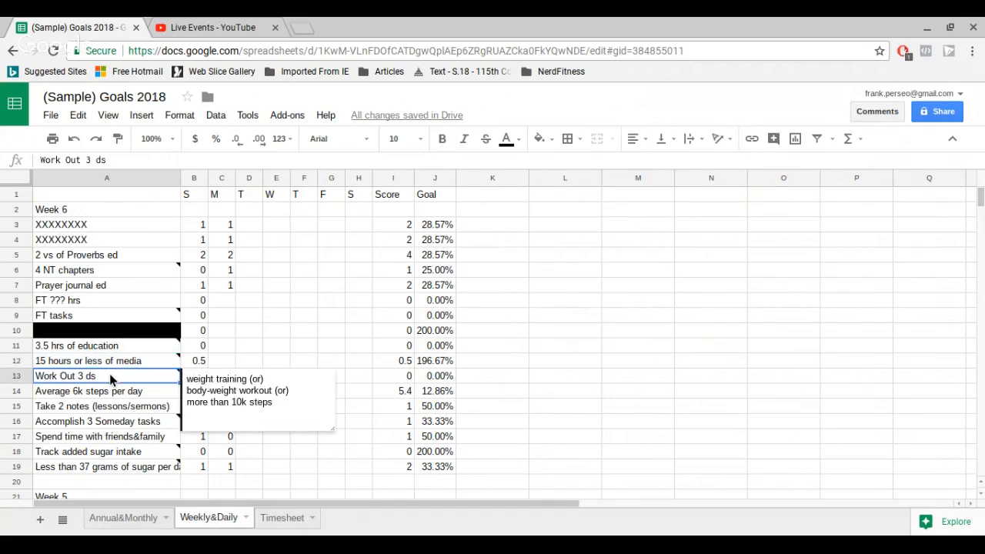
pyautogui.click(152, 364)
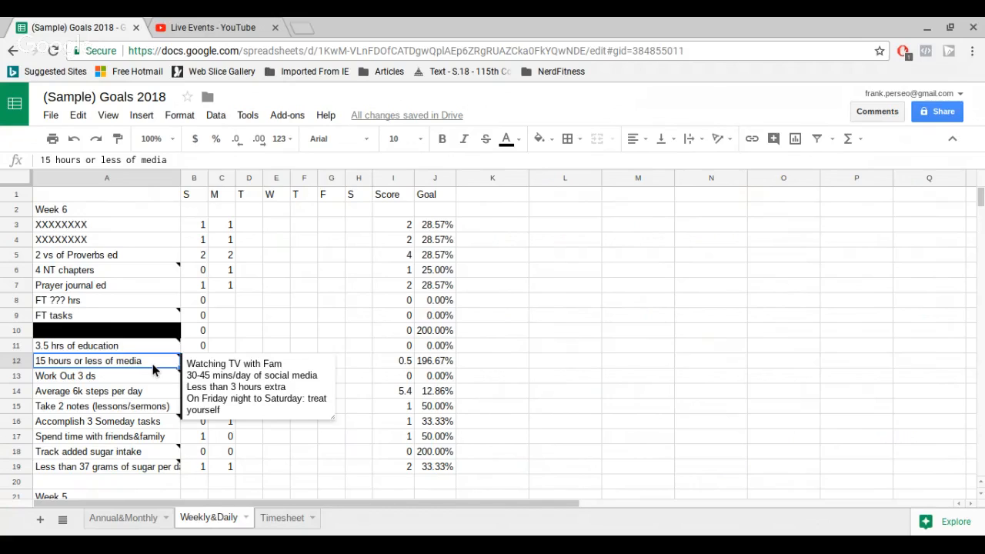
pyautogui.click(146, 375)
# Set Sunday's value for the Week 6 media goal to 0 and check the row's Goal formula
pyautogui.click(199, 366)
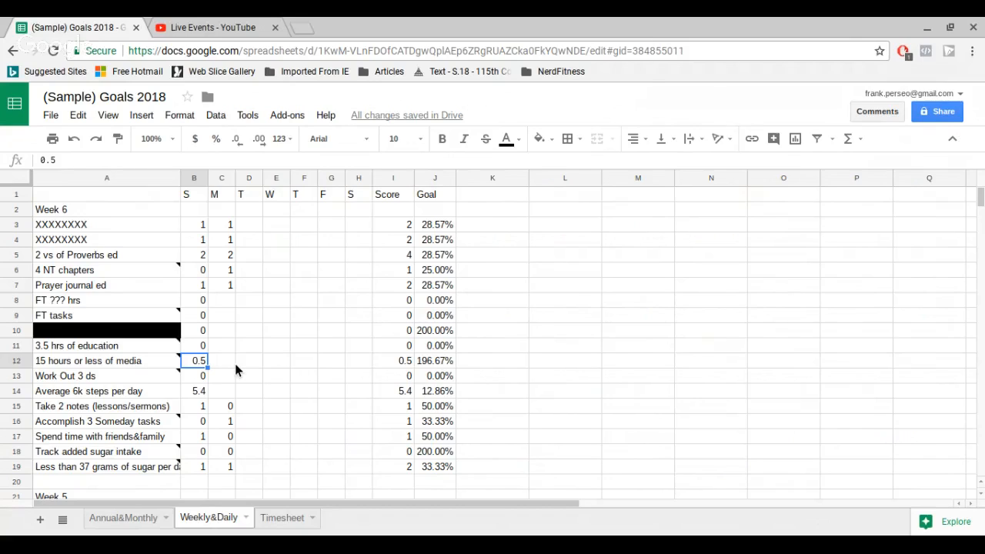
pyautogui.write('0')
pyautogui.press('Tab')
pyautogui.press('Right')
pyautogui.press('Right')
pyautogui.press('Right')
pyautogui.press('Right')
pyautogui.press('Right')
pyautogui.press('Right')
pyautogui.press('Right')
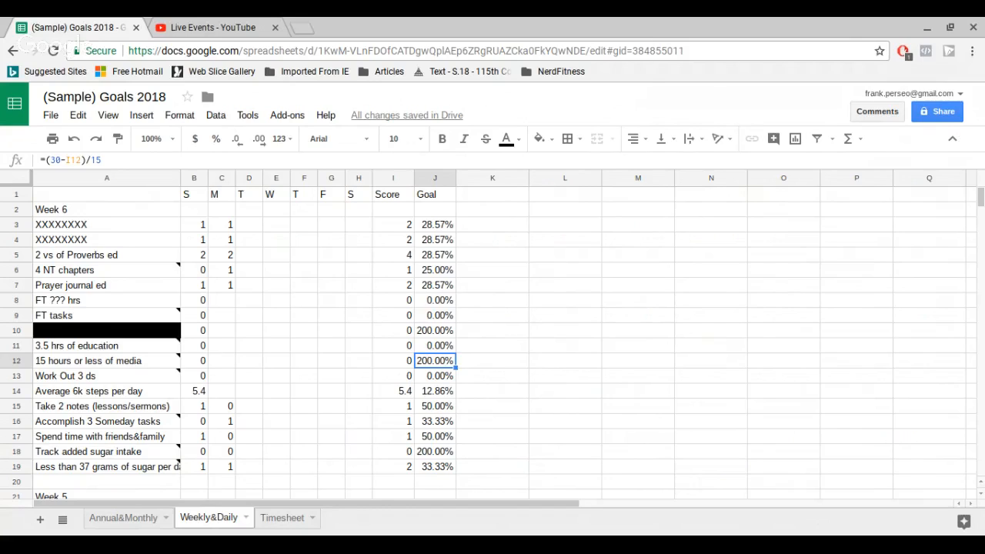
# Go through the media goal's daily cells from Sunday to Saturday and compare them with its Score and Goal formula
pyautogui.press('Left')
pyautogui.press('Left')
pyautogui.press('Left')
pyautogui.press('Left')
pyautogui.press('Left')
pyautogui.press('Left')
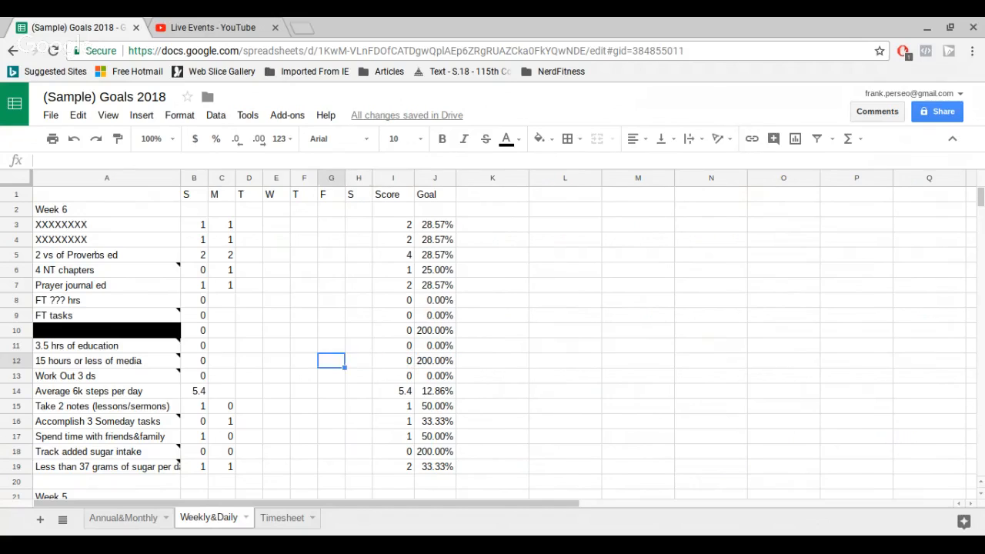
pyautogui.press('Left')
pyautogui.press('Left')
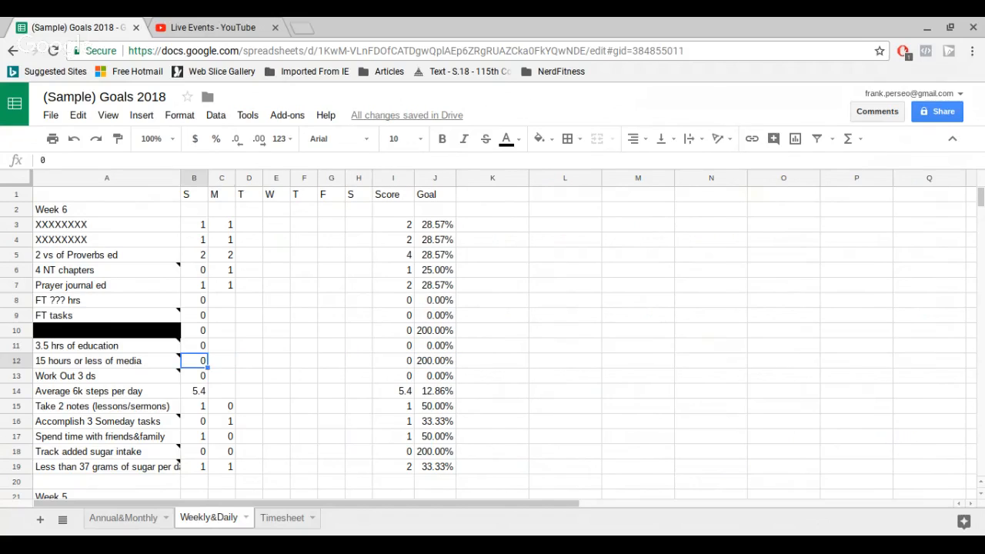
pyautogui.press('Right')
pyautogui.press('Right')
pyautogui.press('Right')
pyautogui.press('Right')
pyautogui.press('Right')
pyautogui.press('Right')
pyautogui.press('Right')
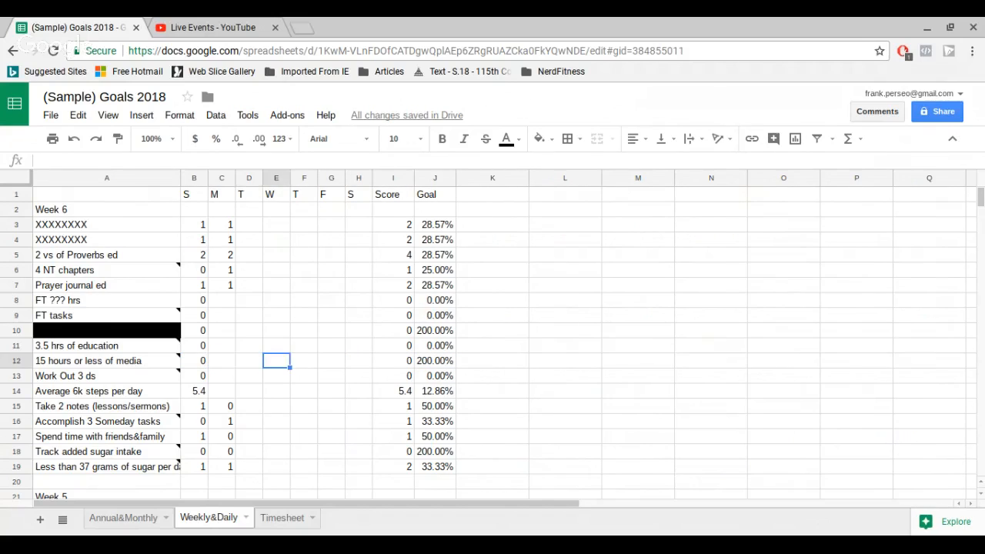
pyautogui.press('Right')
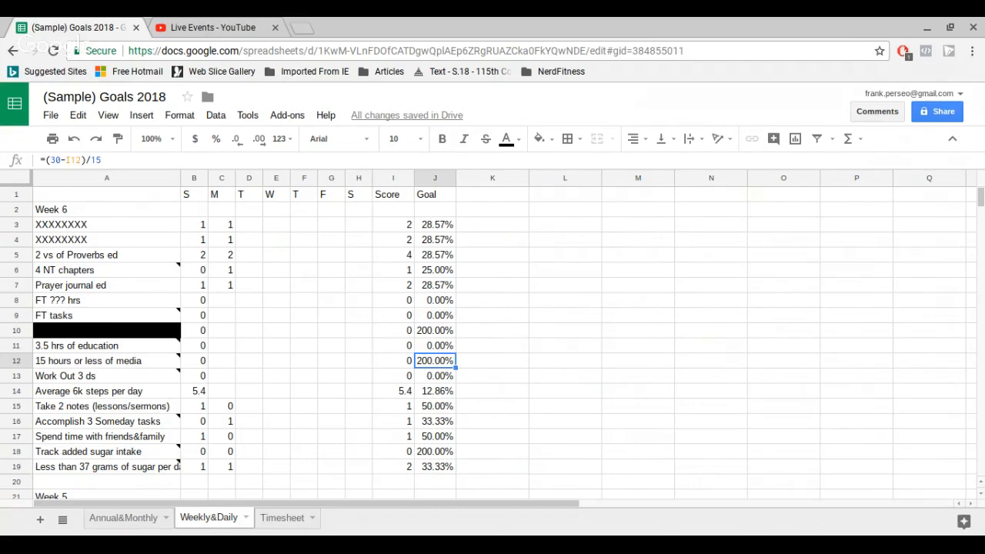
pyautogui.press('Left')
pyautogui.press('Left')
pyautogui.press('Left')
pyautogui.press('Left')
pyautogui.press('Left')
pyautogui.press('Left')
pyautogui.press('Left')
pyautogui.press('Left')
pyautogui.press('Right')
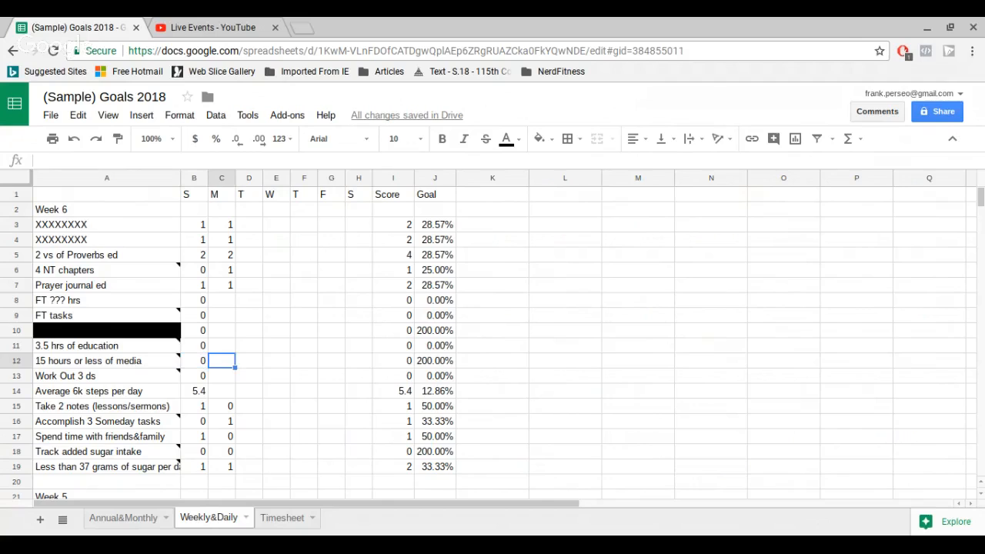
pyautogui.press('Right')
pyautogui.press('Right')
pyautogui.press('Right')
pyautogui.press('Right')
pyautogui.press('Right')
pyautogui.press('Right')
pyautogui.press('Right')
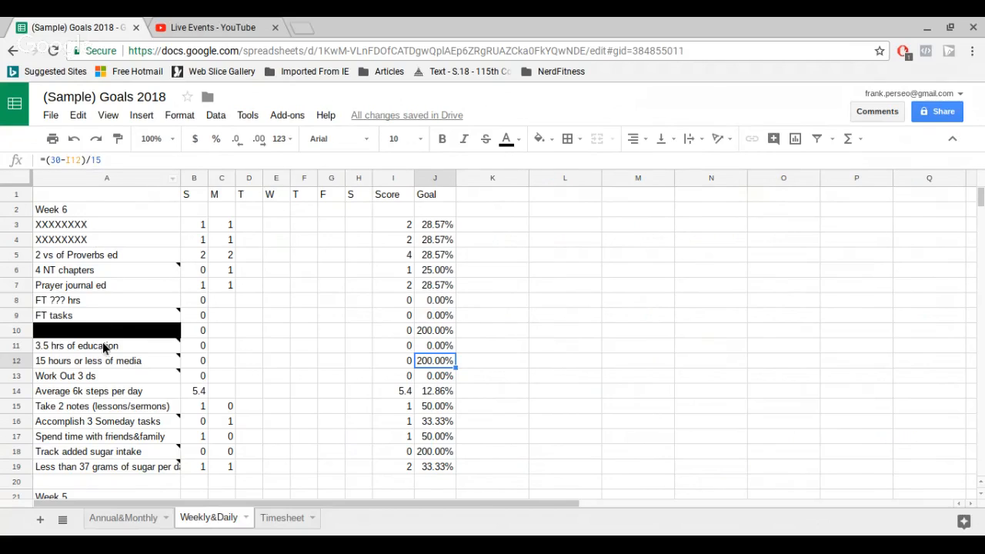
# Inspect the Score and Goal formulas of the Week 6 media goal again
pyautogui.moveTo(102, 345)
pyautogui.click(398, 361)
pyautogui.click(449, 361)
pyautogui.click(78, 159)
pyautogui.click(356, 363)
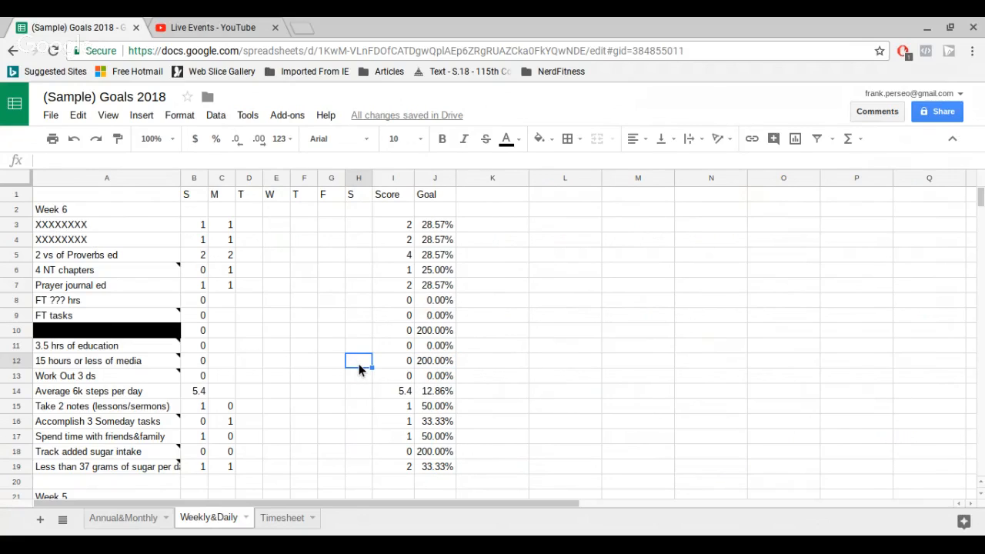
# Enter 3 for each day from Monday to Friday in the Week 6 media goal's row
pyautogui.press('Left')
pyautogui.press('Left')
pyautogui.press('Left')
pyautogui.press('Left')
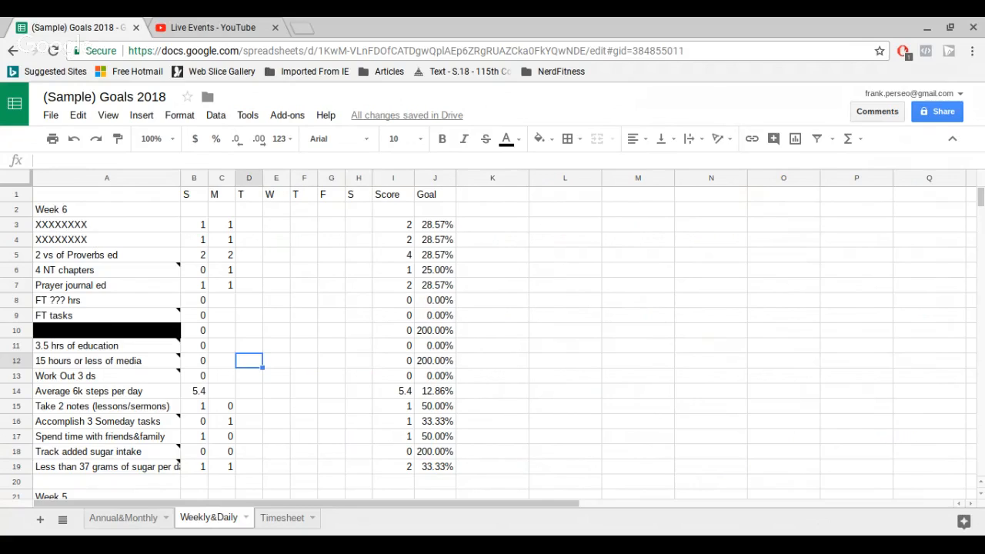
pyautogui.press('Left')
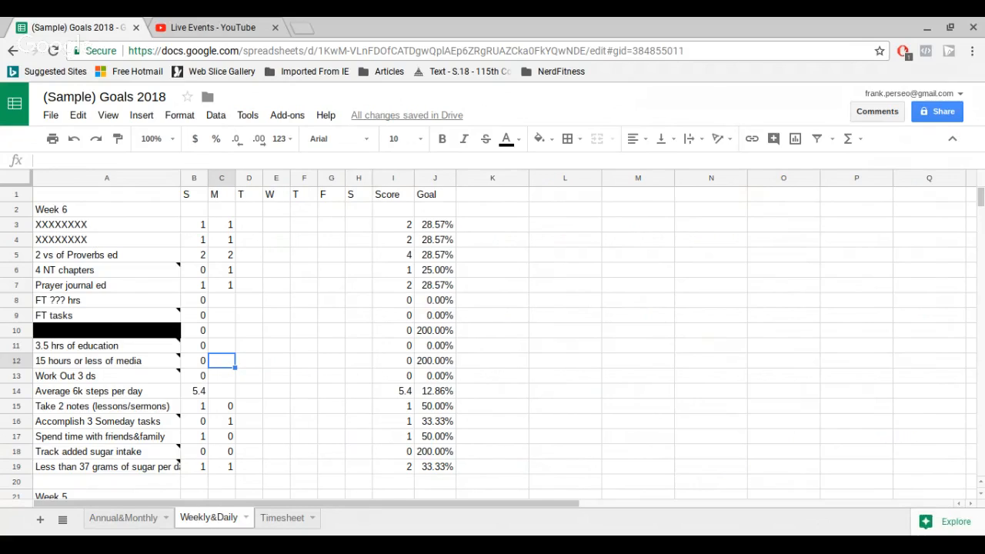
pyautogui.write('3')
pyautogui.press('Right')
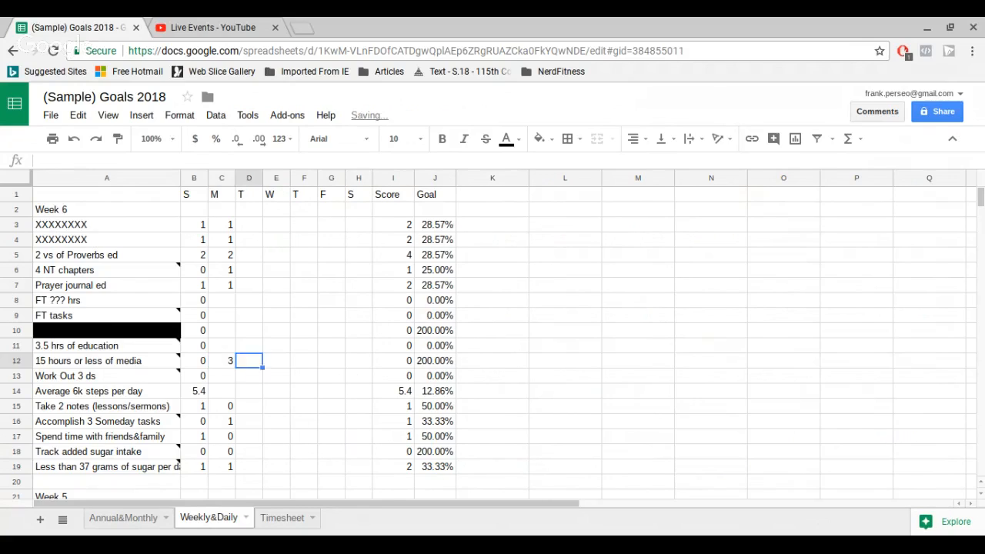
pyautogui.write('33')
pyautogui.press('Right')
pyautogui.press('Left')
pyautogui.write('3')
pyautogui.press('Right')
pyautogui.write('3')
pyautogui.press('Right')
pyautogui.write('3')
pyautogui.press('Right')
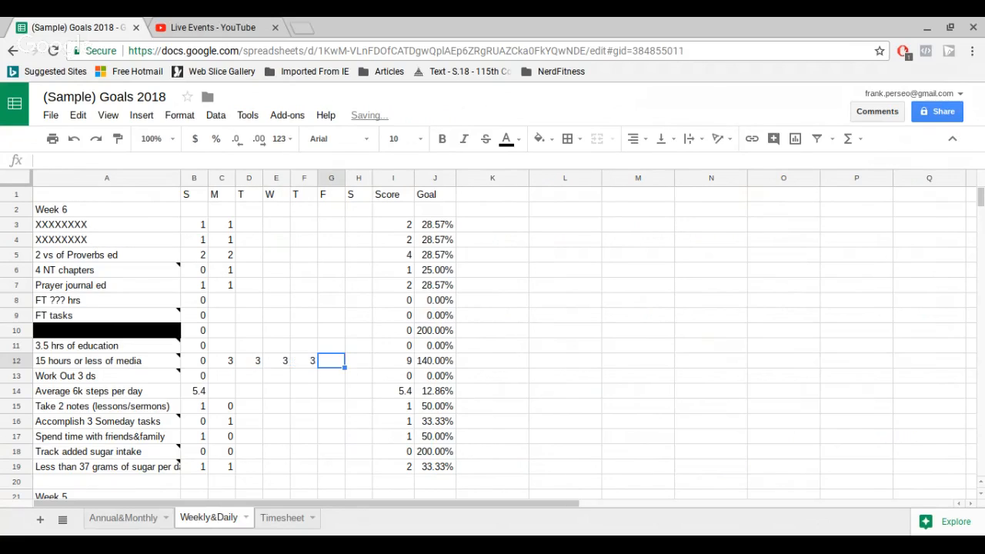
pyautogui.write('3')
pyautogui.press('Right')
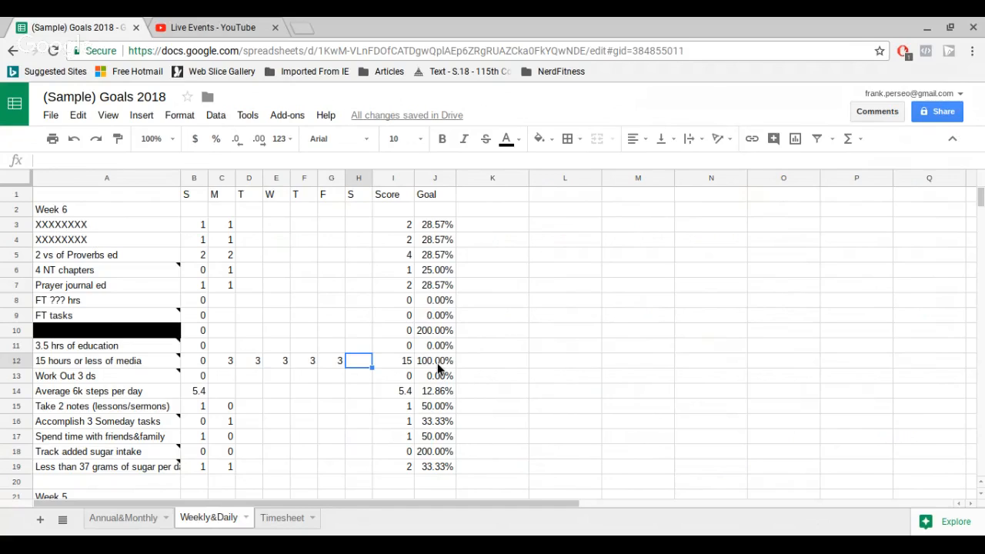
# Enter 5 as Saturday's value for the Week 6 media goal and check its note and Goal formula
pyautogui.write('5')
pyautogui.press('Tab')
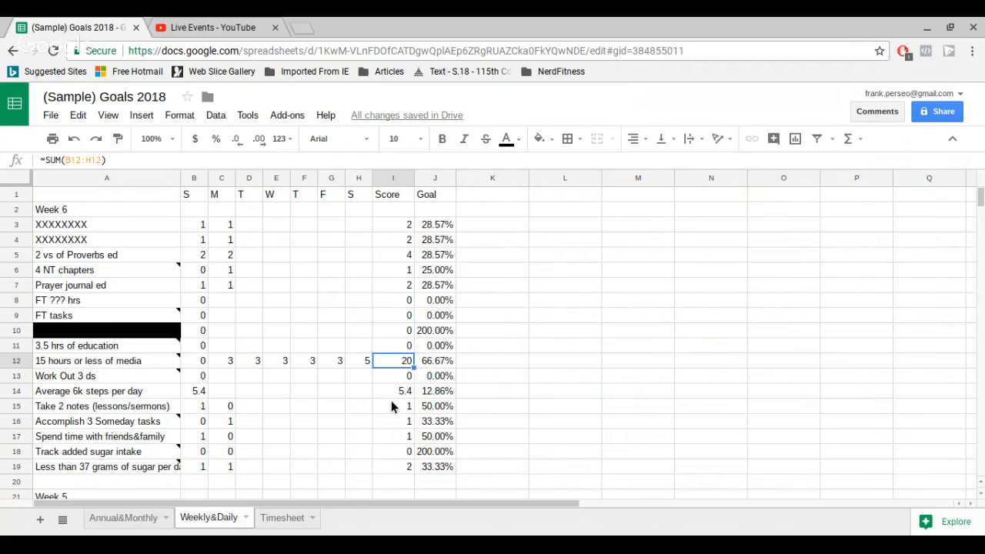
pyautogui.moveTo(76, 376)
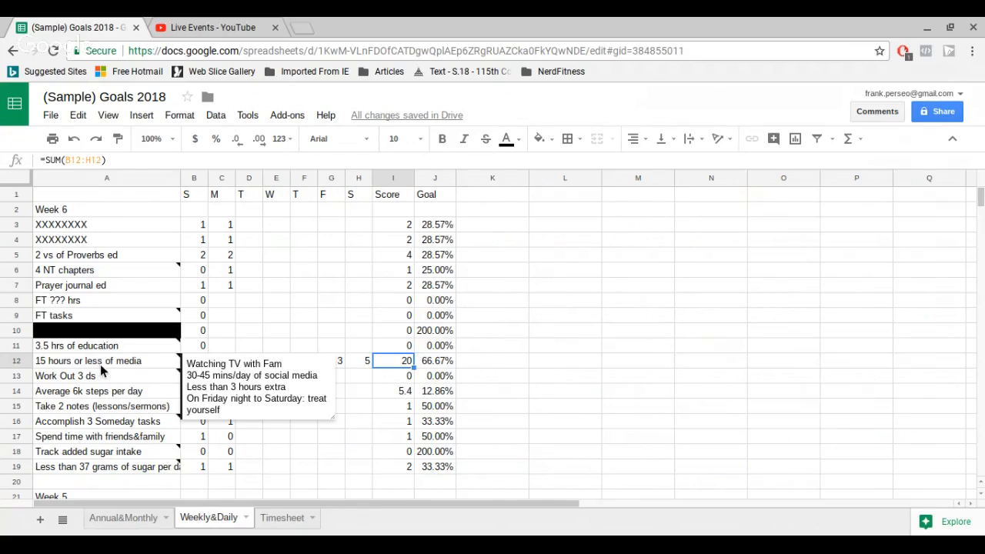
pyautogui.click(438, 362)
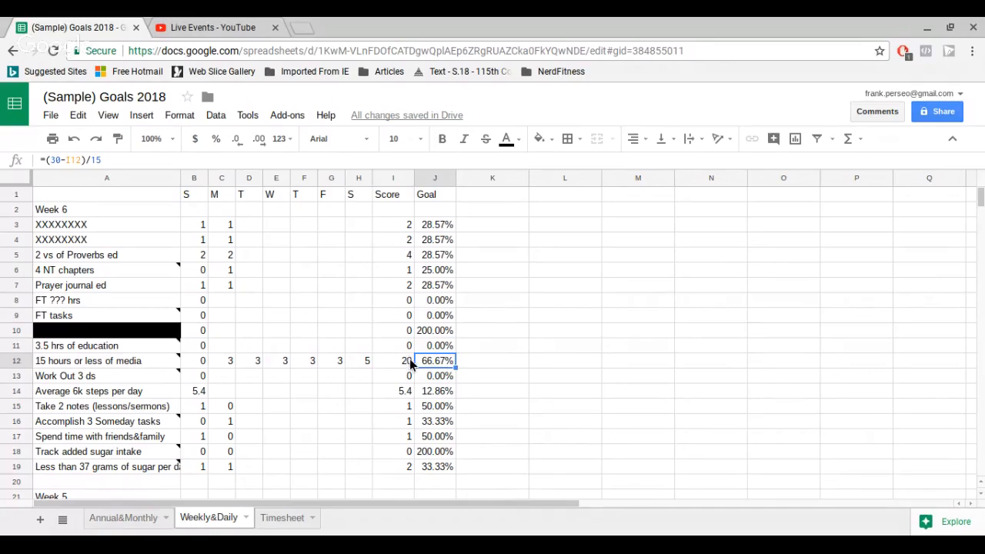
# Clear the Week 6 media goal's values from Monday to Saturday
pyautogui.click(367, 361)
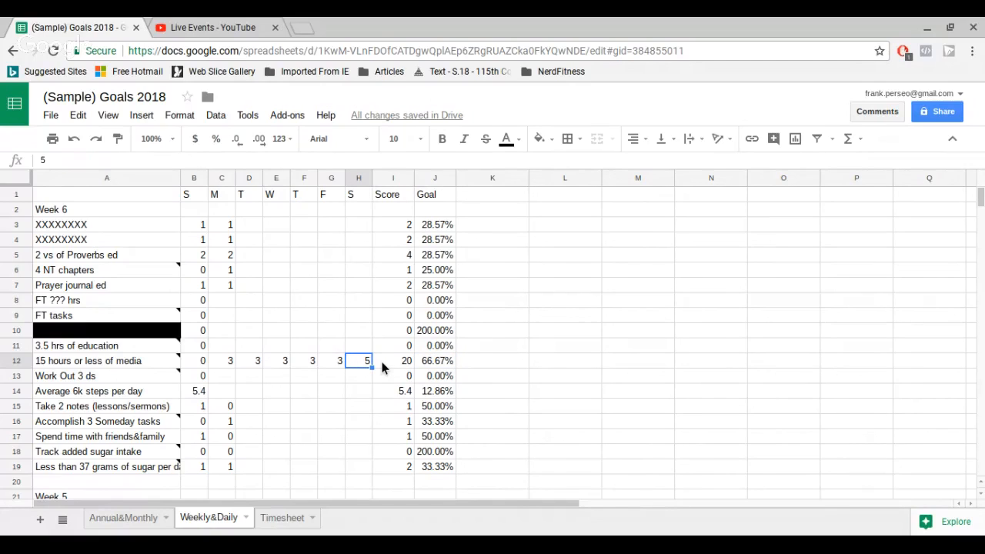
pyautogui.hotkey('shift', 'Left')
pyautogui.hotkey('shift', 'Left')
pyautogui.hotkey('shift', 'Left')
pyautogui.hotkey('shift', 'Left')
pyautogui.hotkey('shift', 'Left')
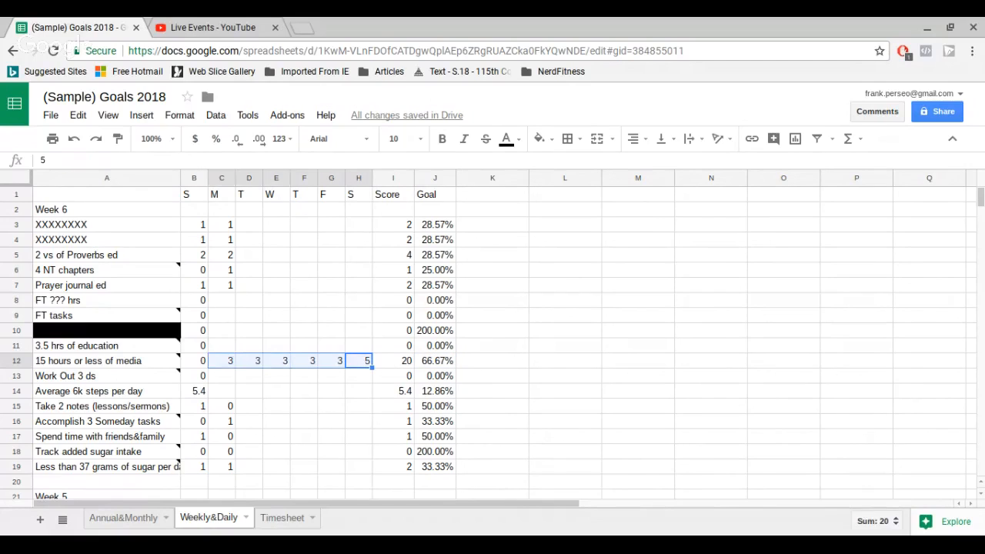
pyautogui.press('Delete')
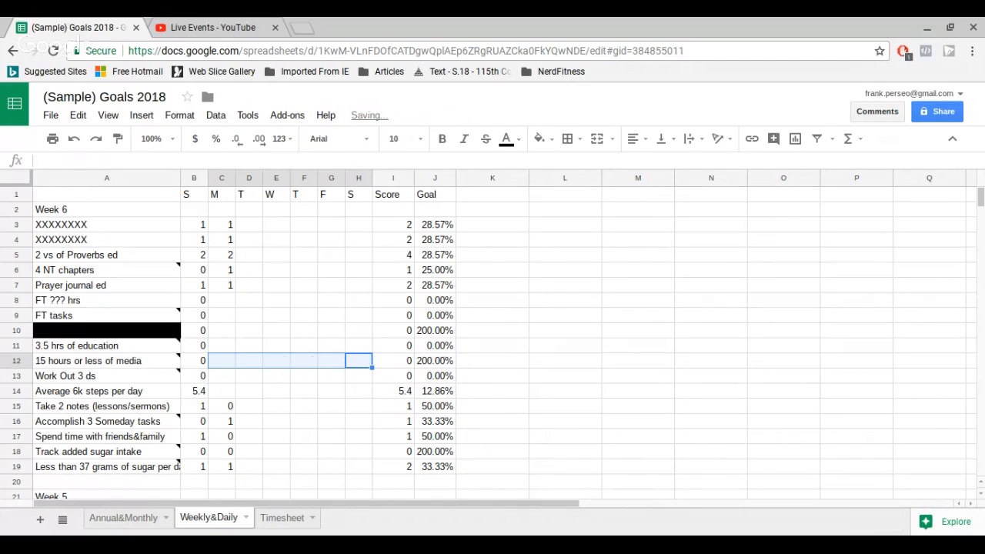
# Go through the Week 6 workout goal's daily cells from Saturday back to Sunday
pyautogui.press('Down')
pyautogui.press('Left')
pyautogui.press('Left')
pyautogui.press('Left')
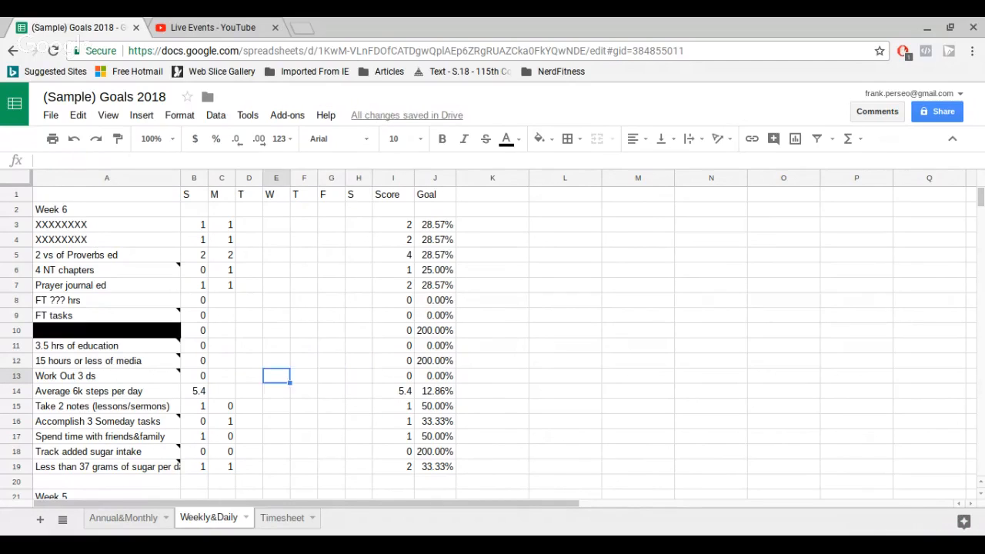
pyautogui.press('Left')
pyautogui.press('Left')
pyautogui.press('Left')
pyautogui.press('Left')
pyautogui.press('Right')
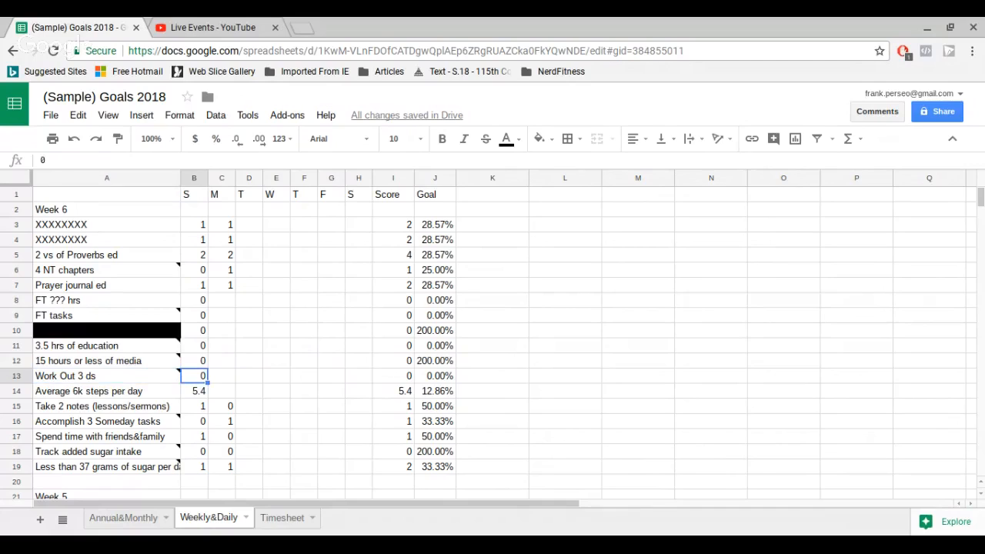
pyautogui.press('Right')
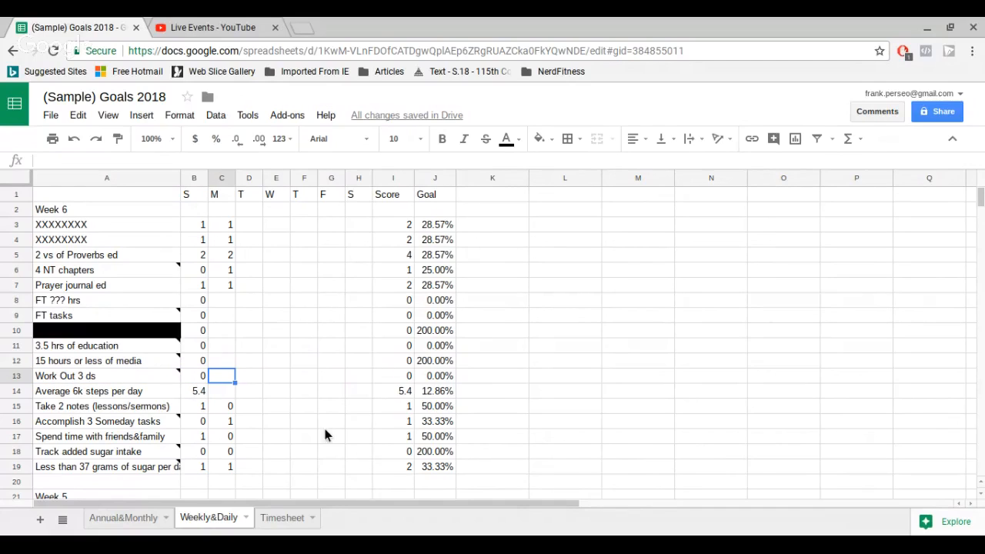
# Check the Goal formula and Sunday's value of the Week 6 goal for taking lesson or sermon notes
pyautogui.click(120, 412)
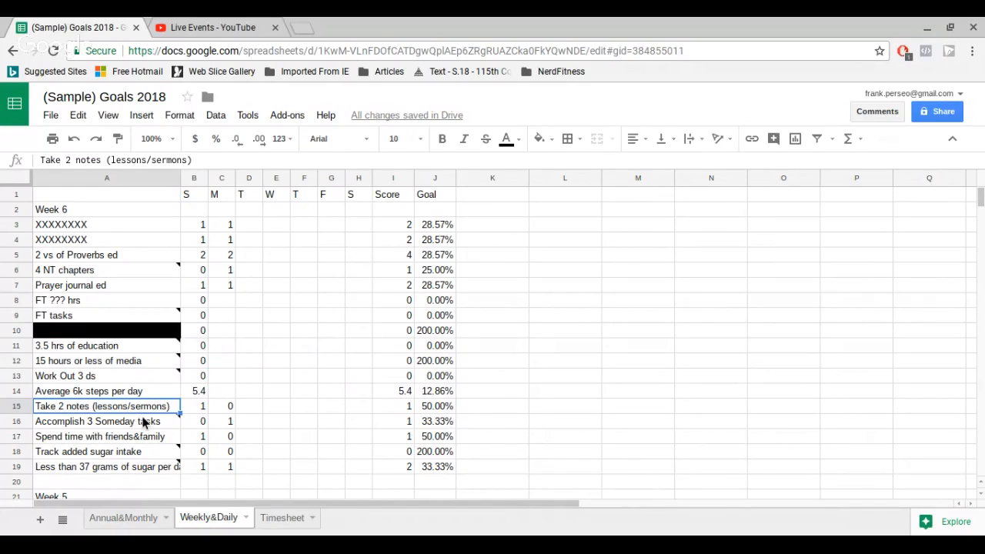
pyautogui.click(432, 405)
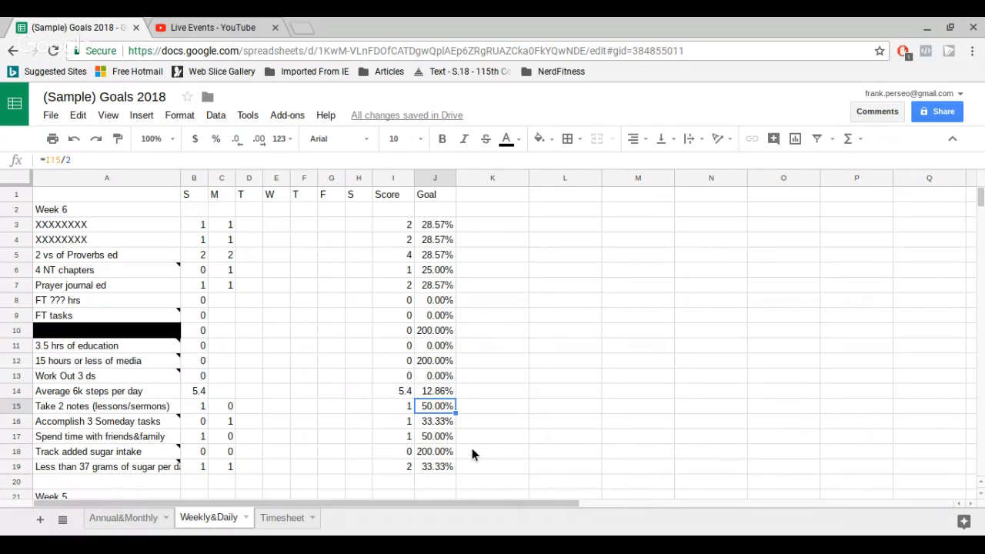
pyautogui.click(203, 408)
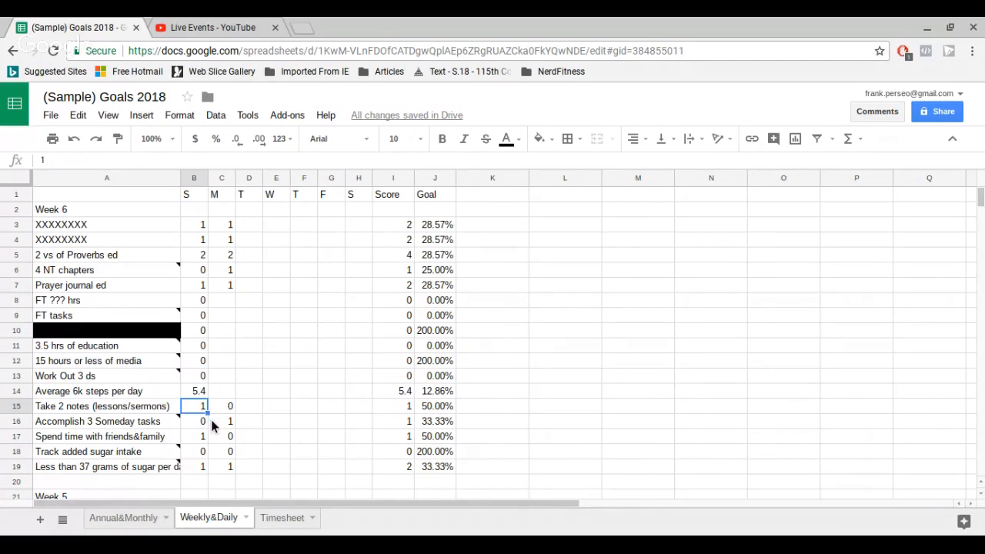
# Read the note on the Week 6 Someday tasks goal and check its Monday value
pyautogui.click(146, 426)
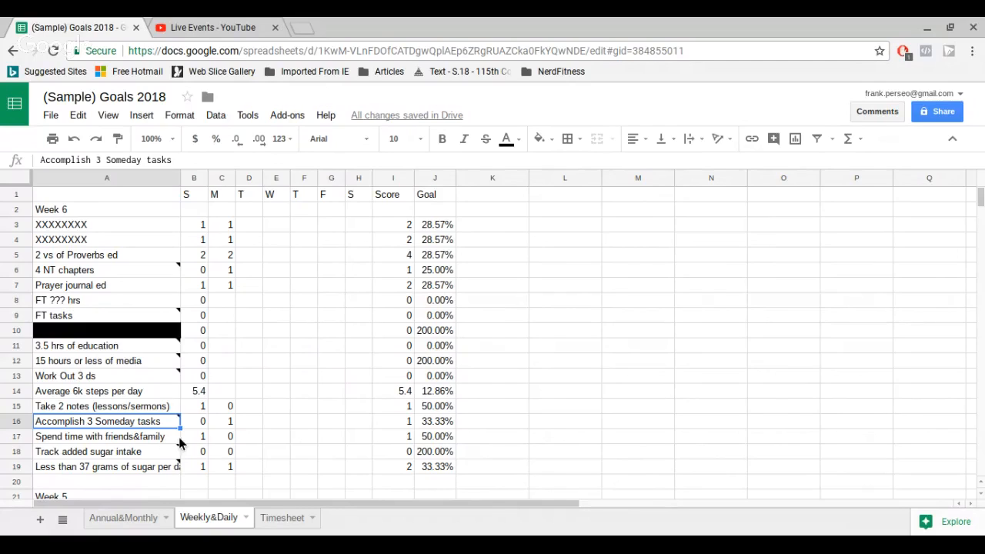
pyautogui.moveTo(157, 427)
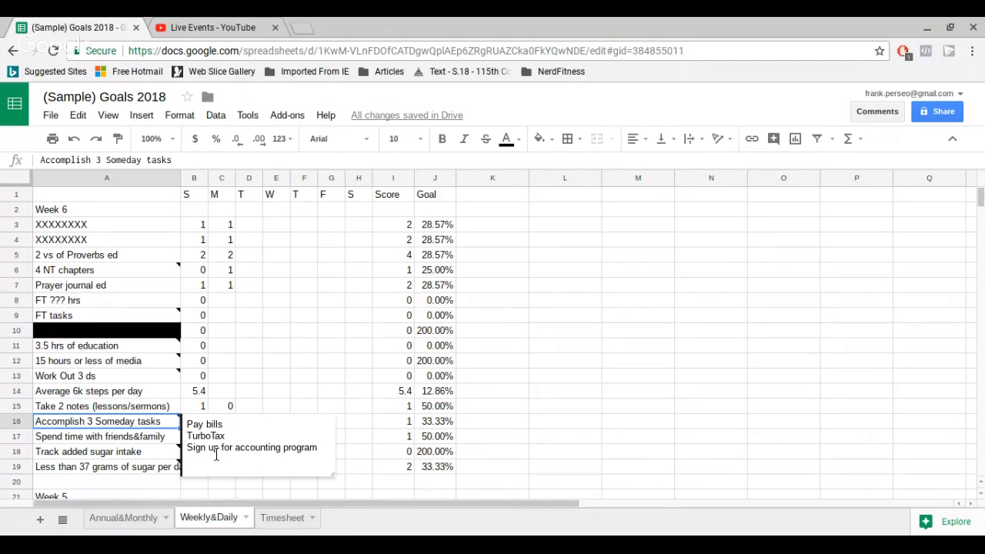
pyautogui.click(149, 444)
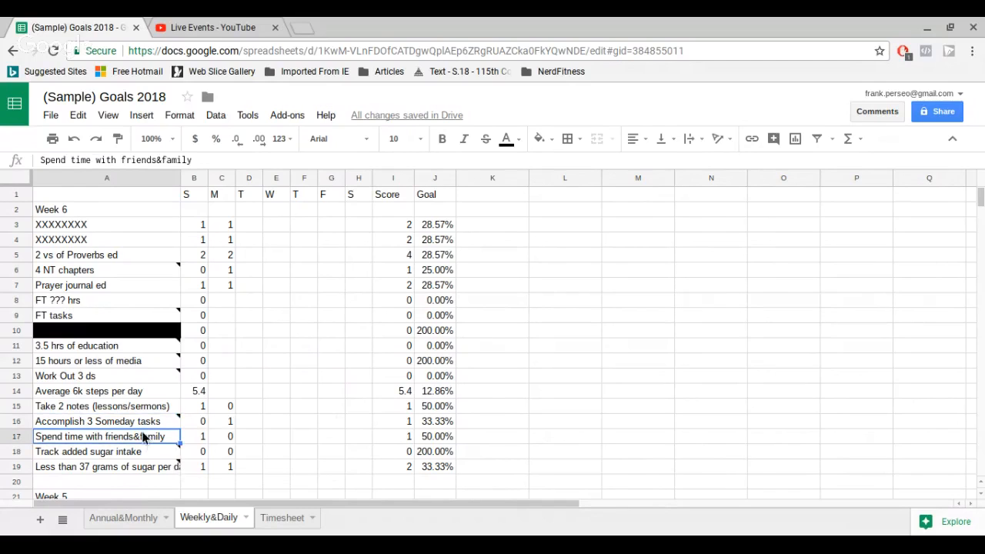
pyautogui.click(144, 425)
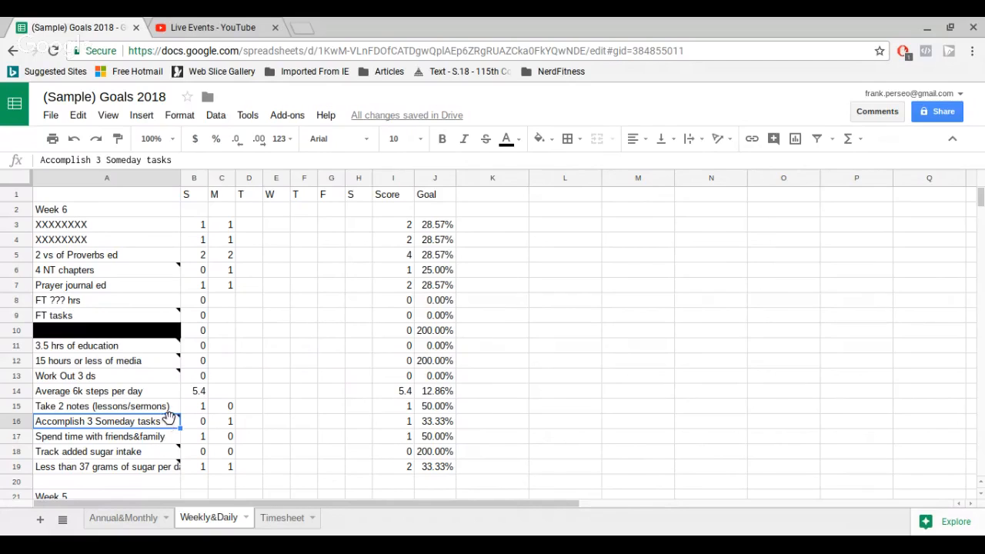
pyautogui.moveTo(165, 422)
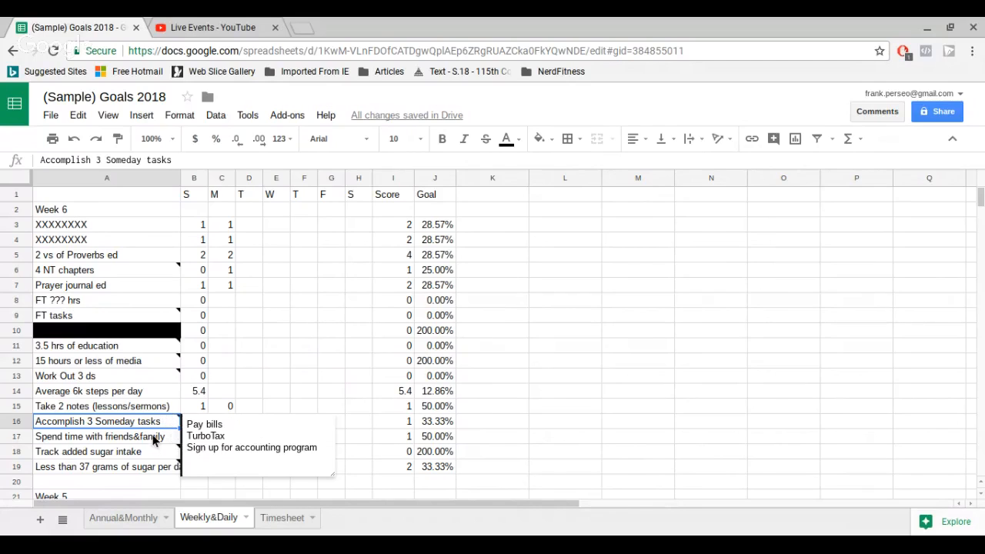
pyautogui.click(169, 438)
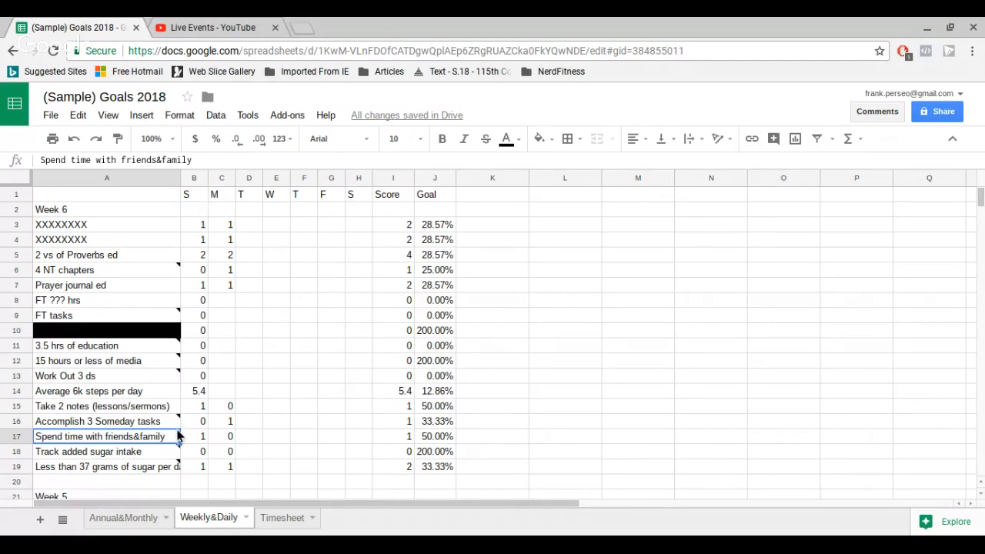
pyautogui.scroll(-1, 185, 435)
pyautogui.scroll(1, 196, 427)
pyautogui.click(229, 422)
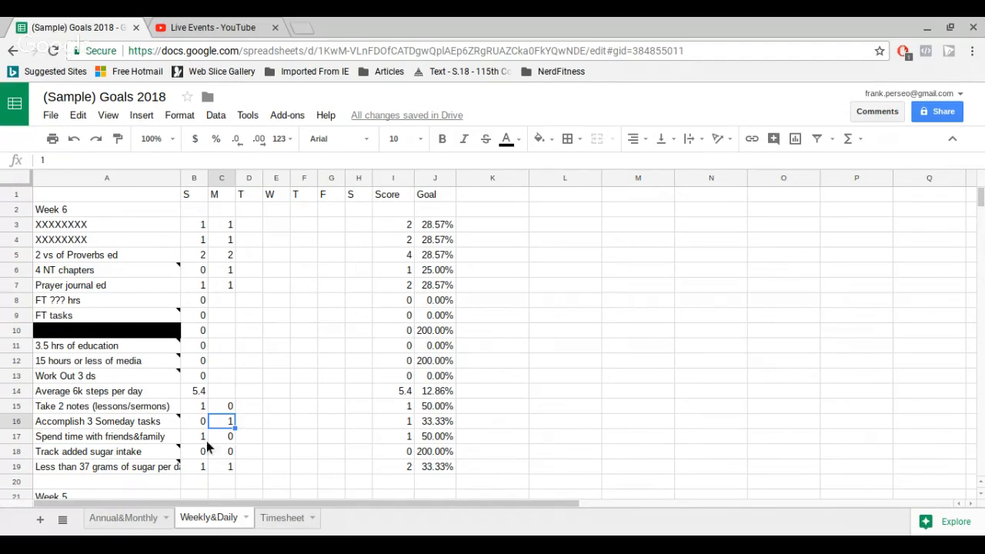
# Review the Week 6 friends and family goal's Sunday value, Score and Goal formula
pyautogui.click(138, 437)
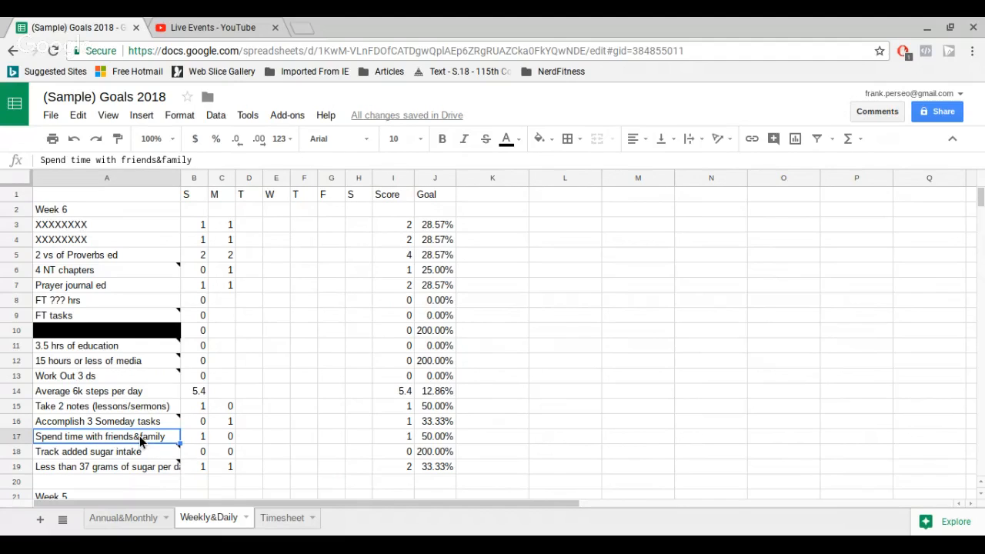
pyautogui.rightClick(139, 435)
pyautogui.click(112, 454)
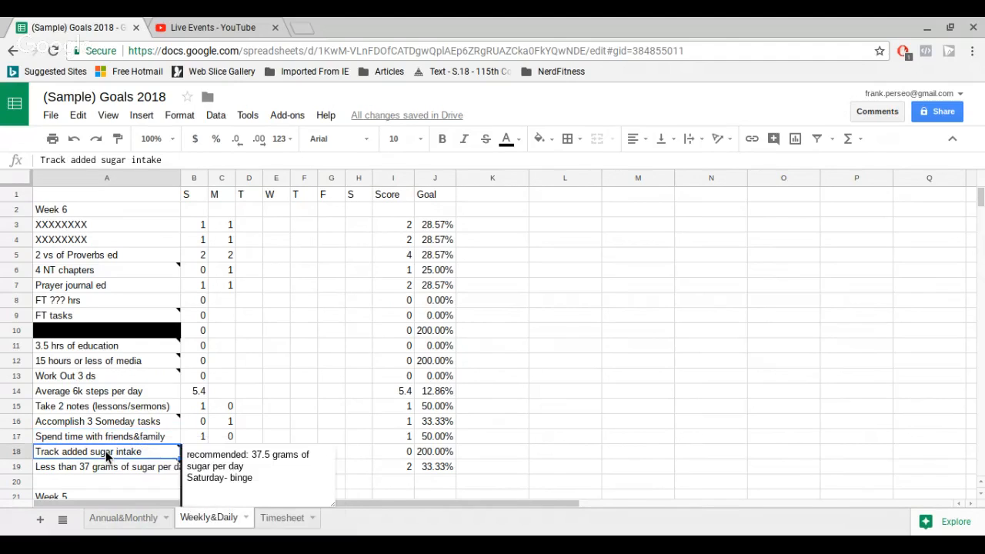
pyautogui.click(129, 441)
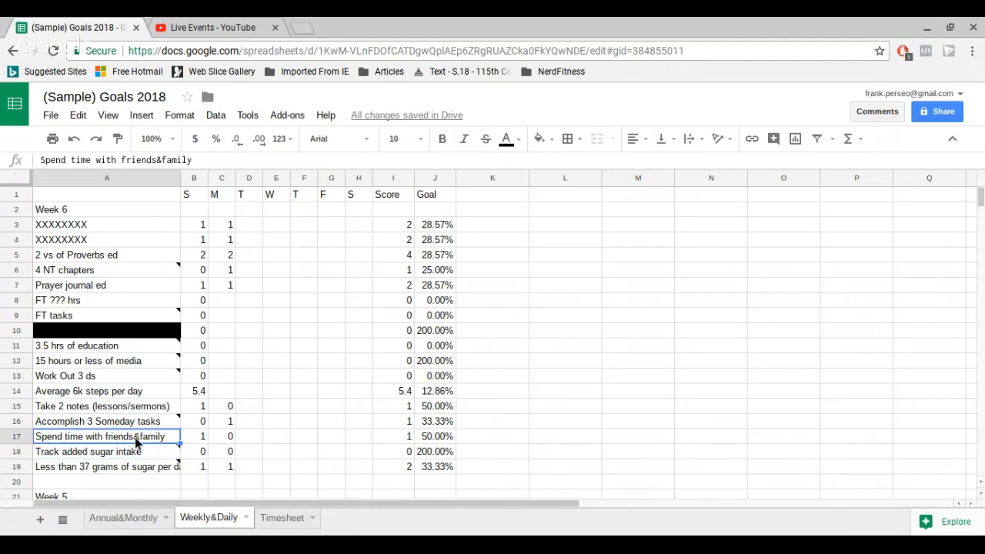
pyautogui.click(202, 438)
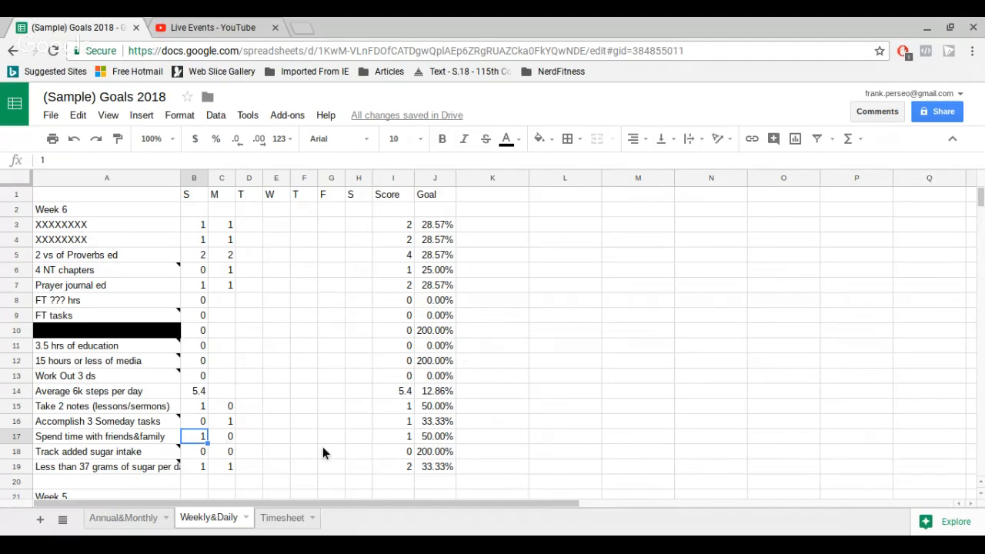
pyautogui.click(408, 441)
pyautogui.click(430, 439)
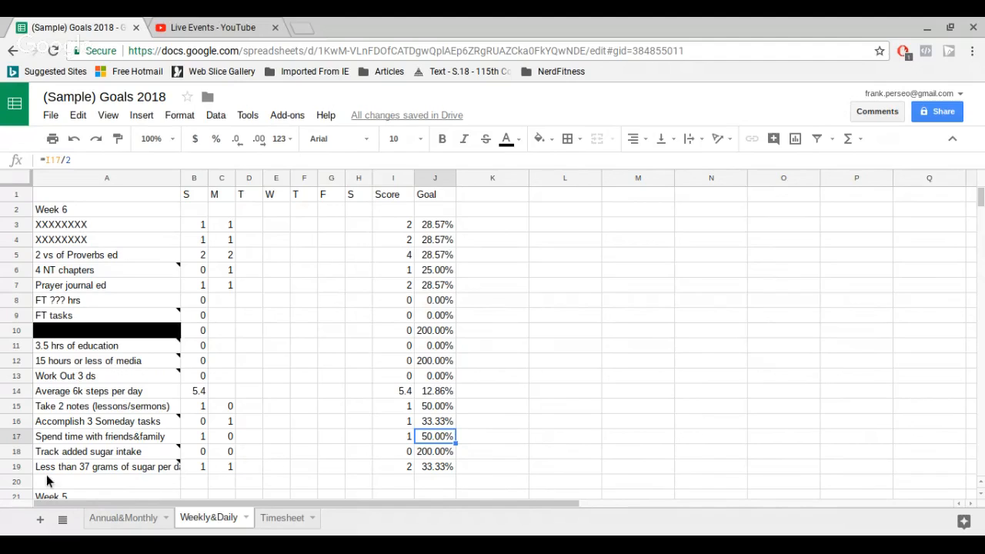
pyautogui.click(198, 438)
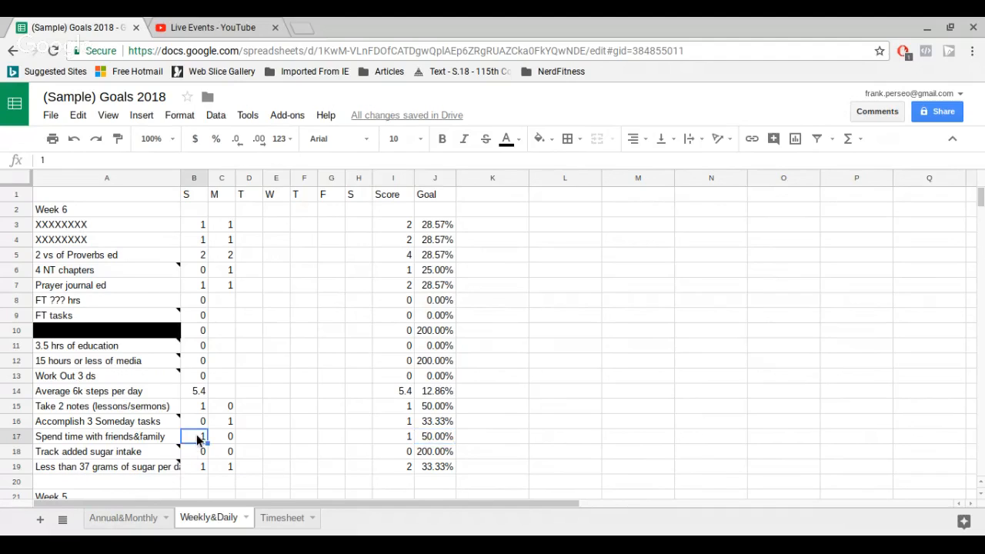
# Read the note on the Week 6 added sugar intake goal and set its Tuesday value to 38
pyautogui.click(129, 456)
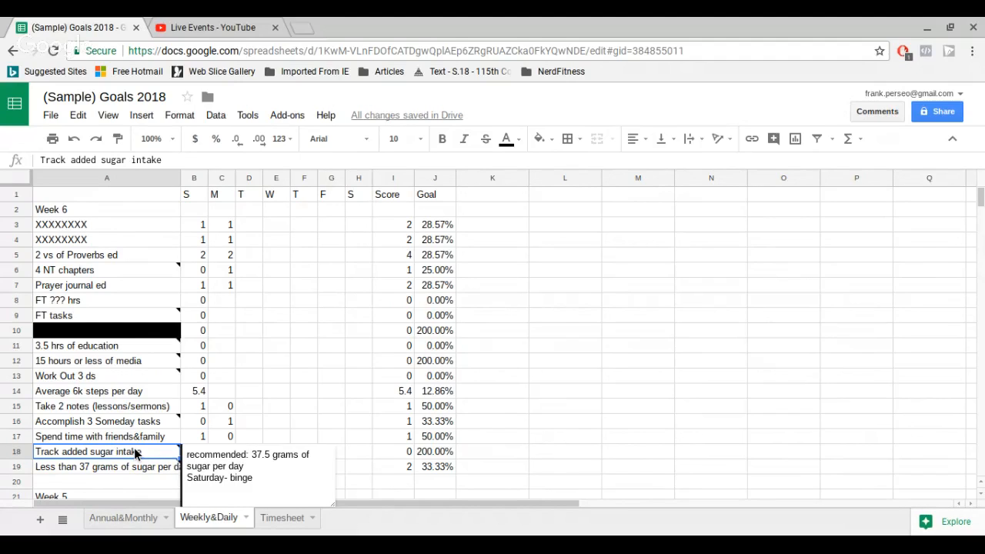
pyautogui.click(254, 444)
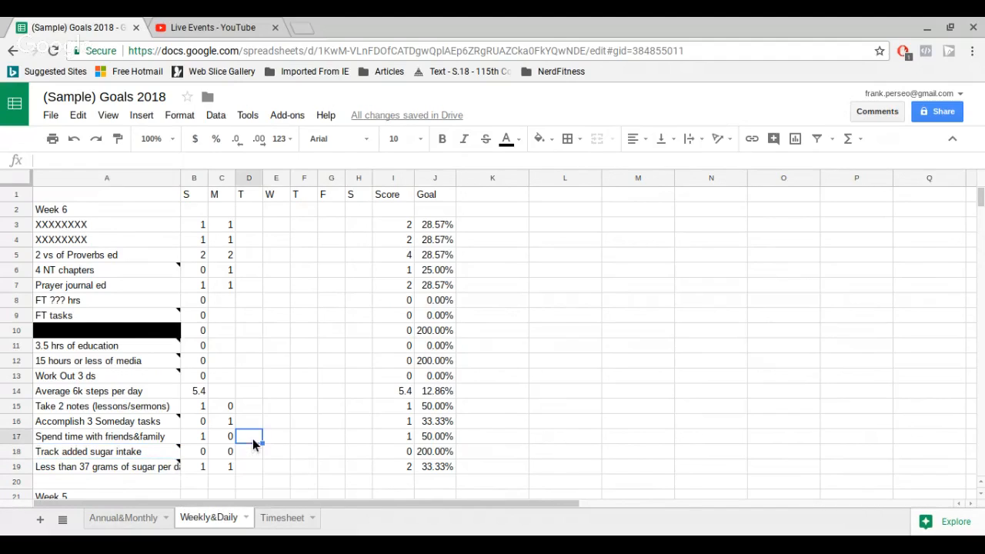
pyautogui.click(242, 453)
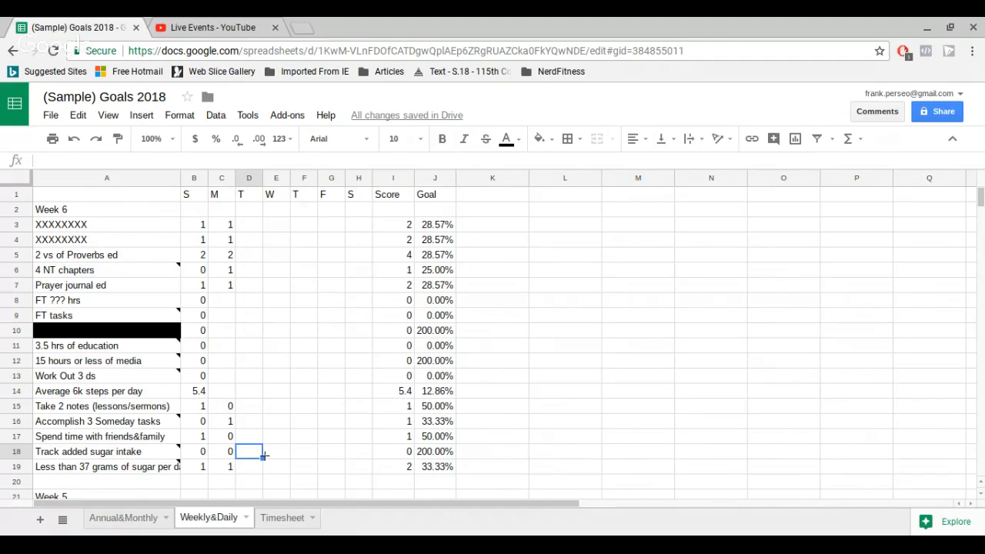
pyautogui.write('38')
pyautogui.press('Tab')
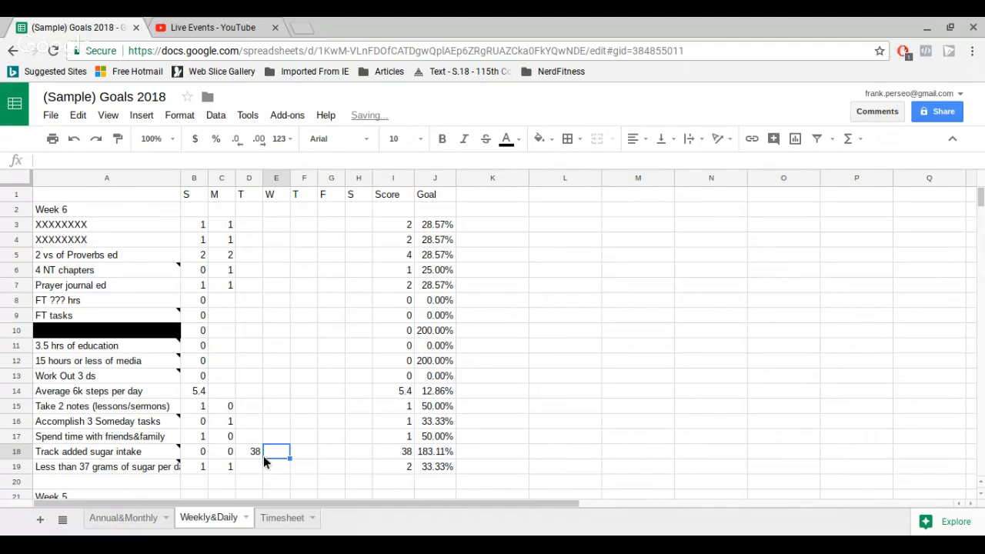
# Reread the note on the Week 6 added sugar intake goal and check its Wednesday and Saturday cells
pyautogui.moveTo(175, 461)
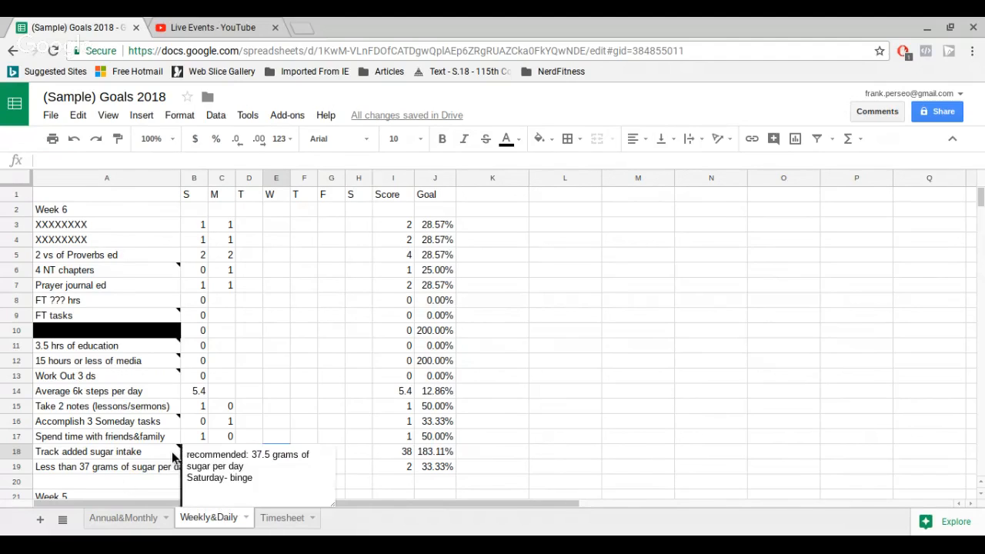
pyautogui.rightClick(173, 458)
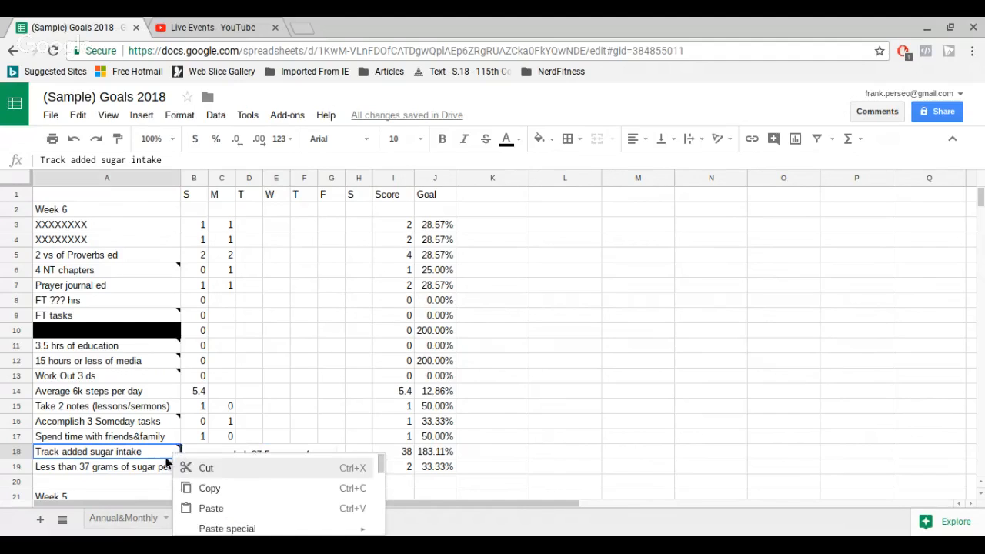
pyautogui.click(154, 460)
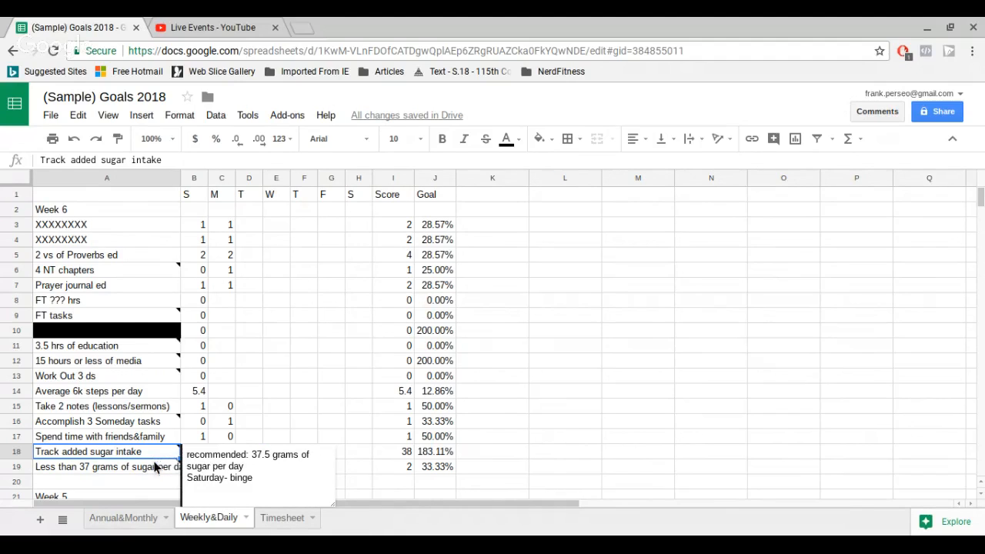
pyautogui.click(269, 454)
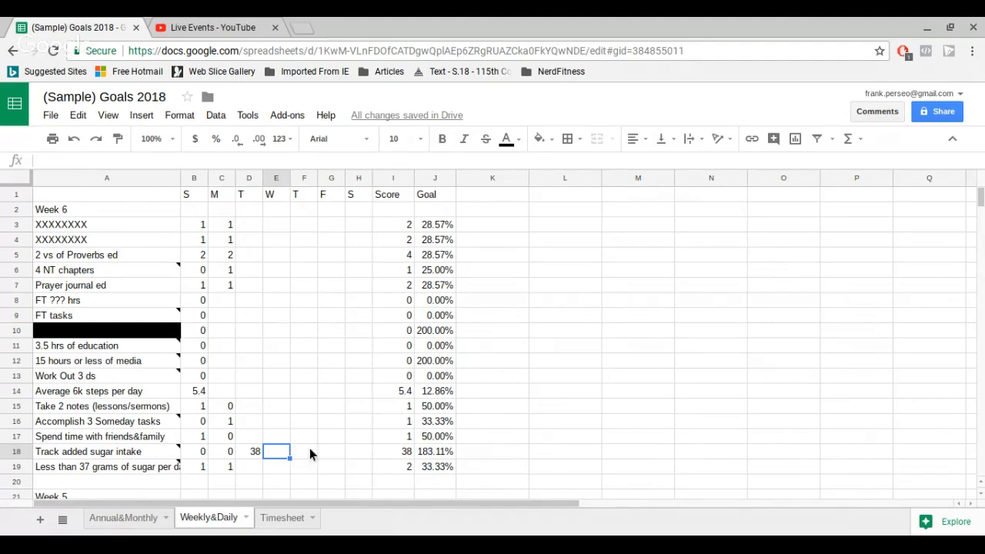
pyautogui.click(365, 452)
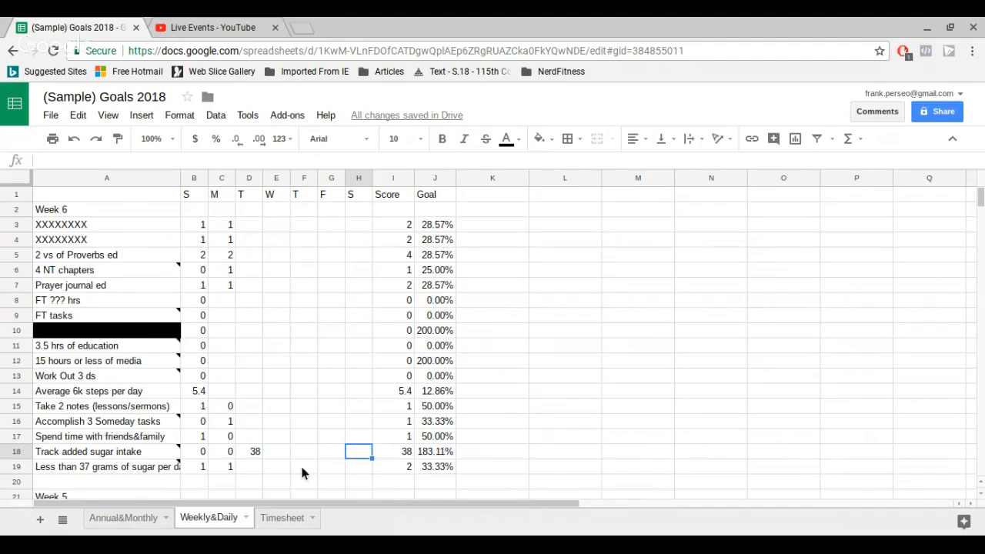
# Copy Tuesday's value of 38 for the Week 6 added sugar intake goal across Wednesday to Friday
pyautogui.click(251, 452)
pyautogui.hotkey('ctrl', 'c')
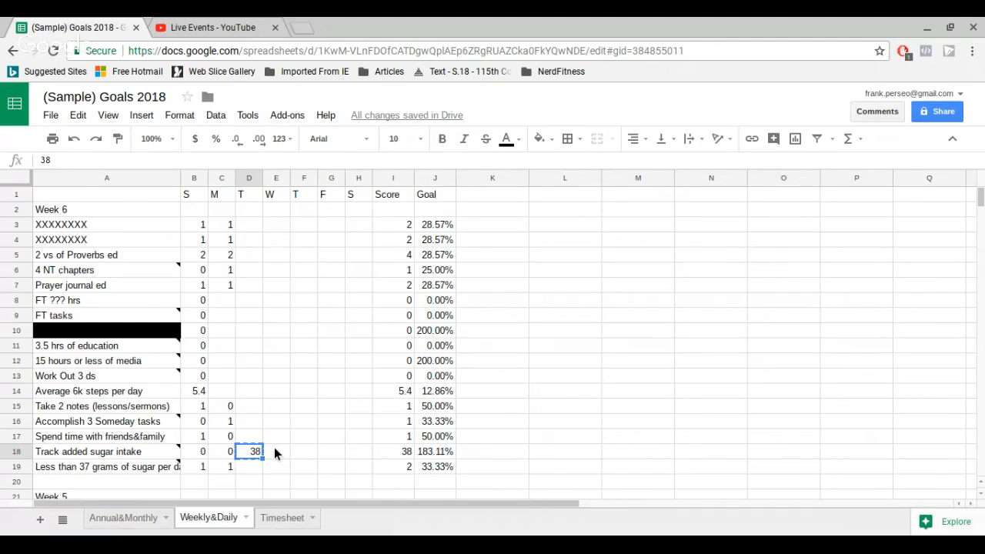
pyautogui.moveTo(274, 452); pyautogui.dragTo(331, 452)
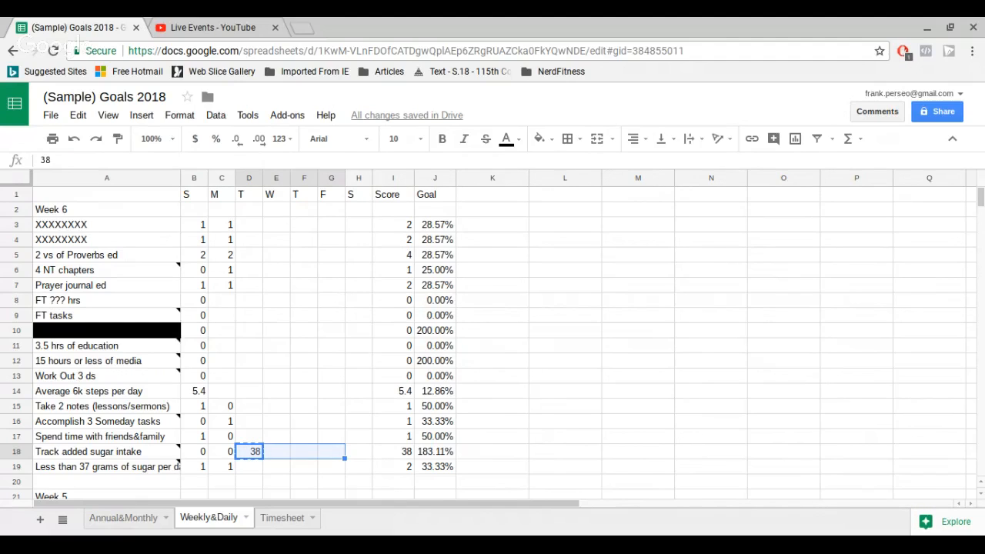
pyautogui.hotkey('ctrl', 'v')
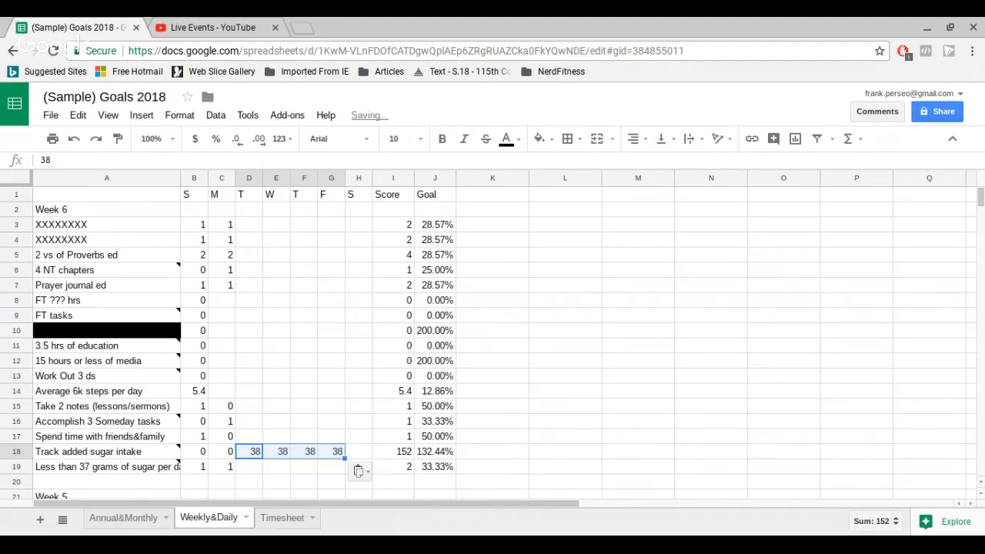
# Check the Goal and Score formulas of the Week 6 added sugar intake goal
pyautogui.click(441, 457)
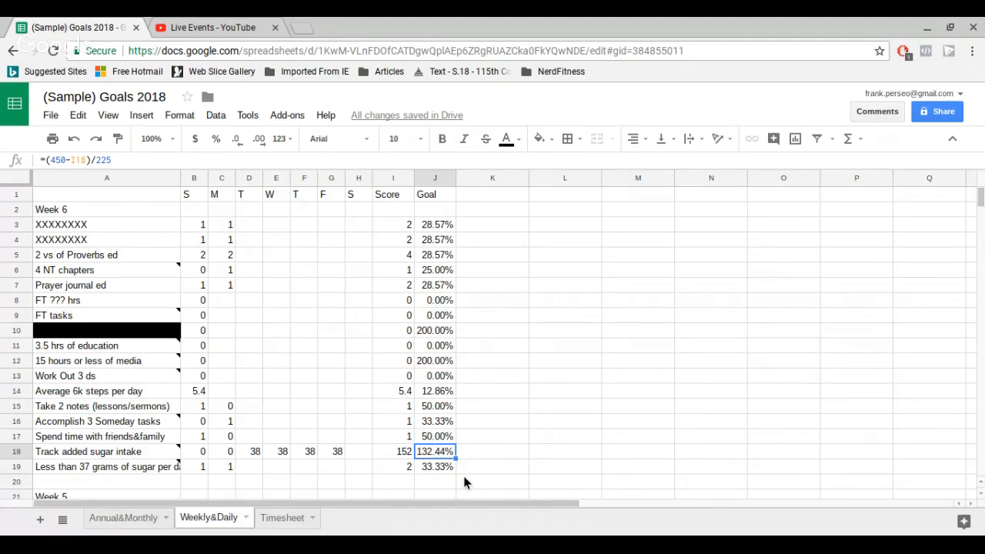
pyautogui.click(398, 454)
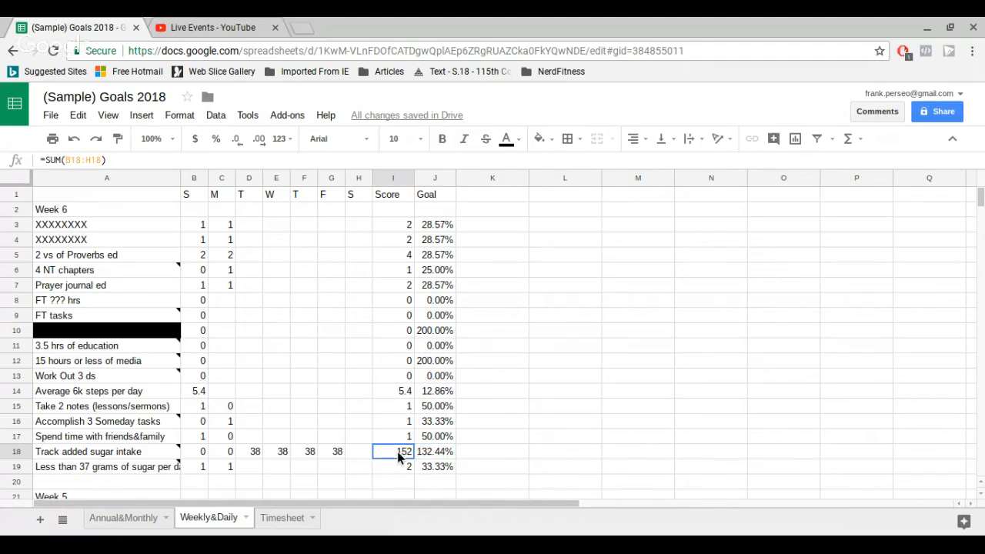
pyautogui.click(437, 454)
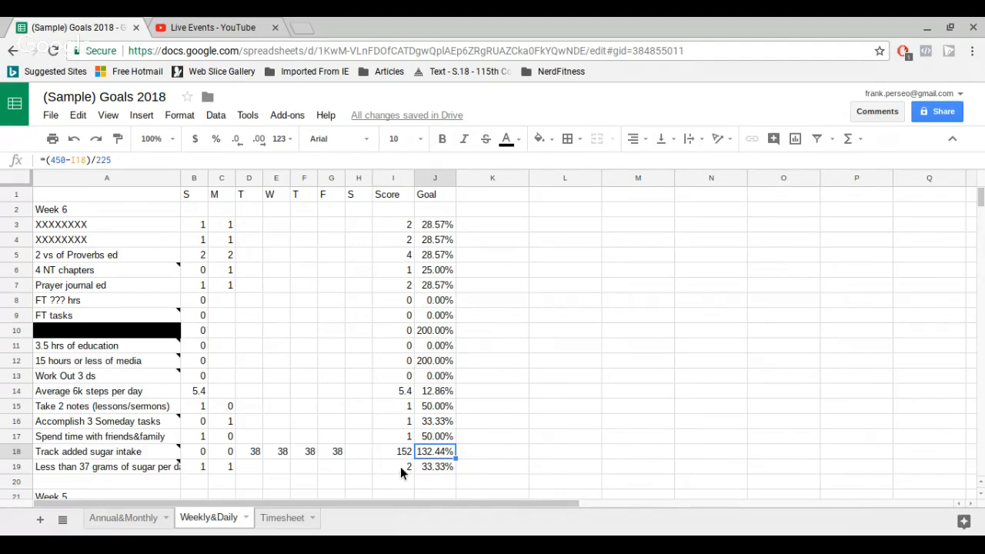
# Set Saturday's value of the Week 6 added sugar intake goal to 80
pyautogui.click(364, 454)
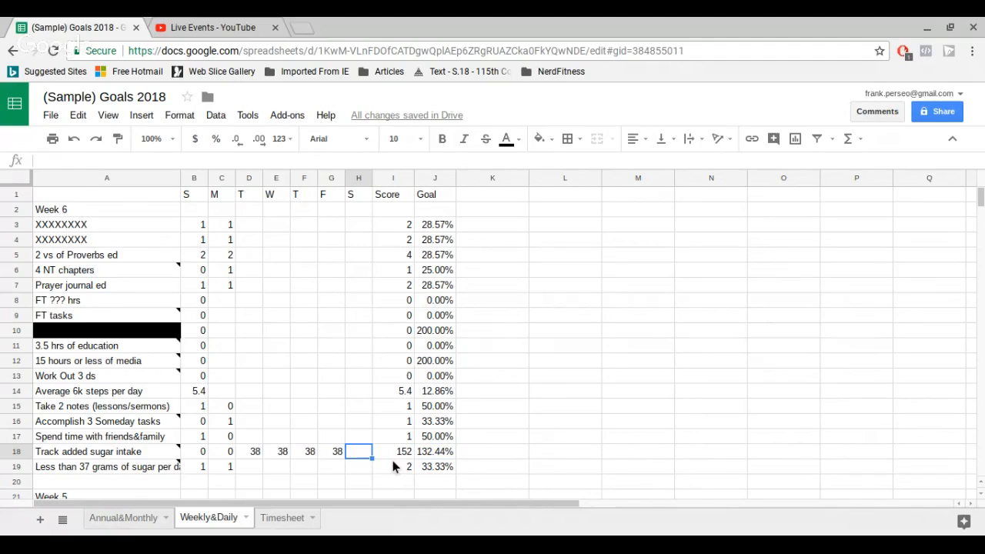
pyautogui.hotkey('ctrl', 'v')
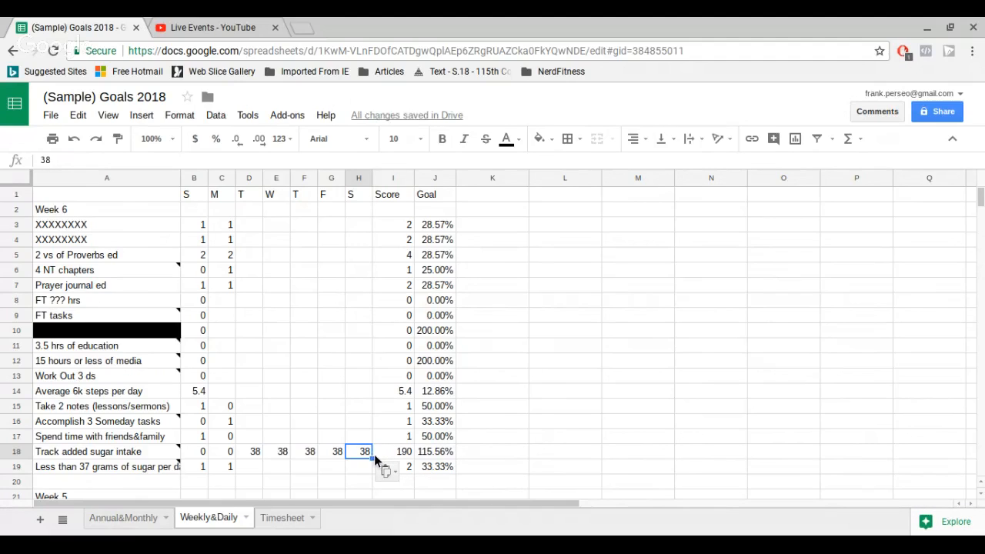
pyautogui.write('80')
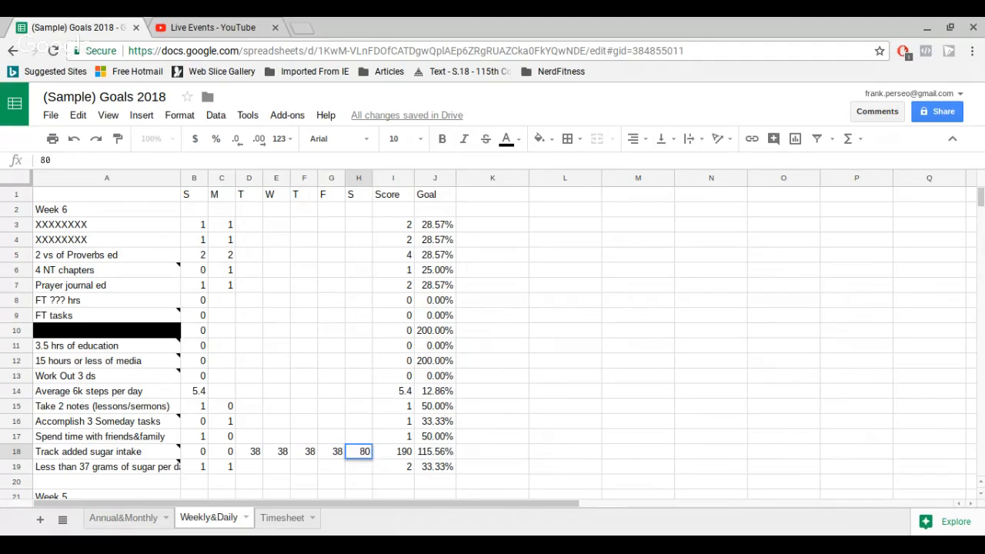
pyautogui.press('Return')
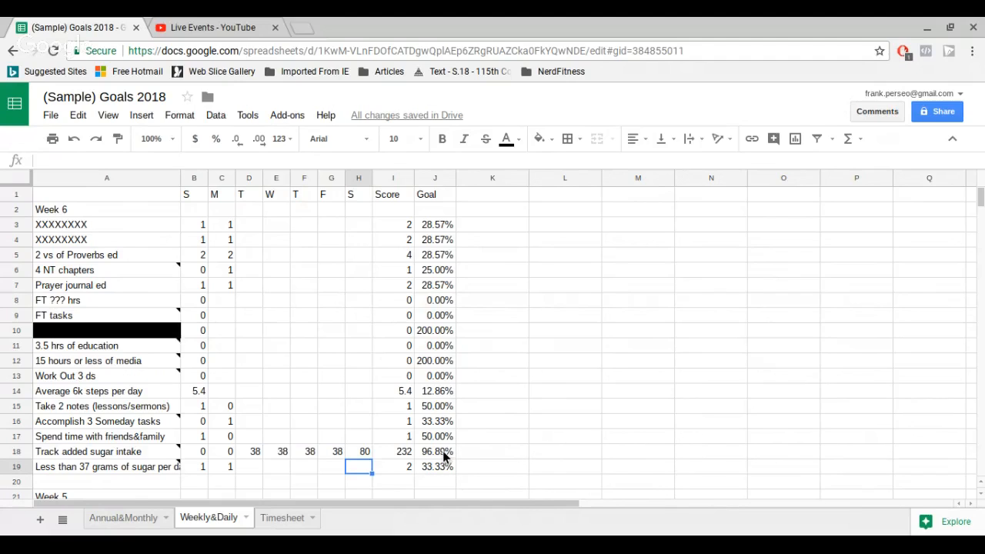
# Compare the early-week values and note of the Week 6 added sugar intake goal with the less-than-37-grams goal's Sunday and Monday values
pyautogui.click(122, 472)
pyautogui.click(251, 452)
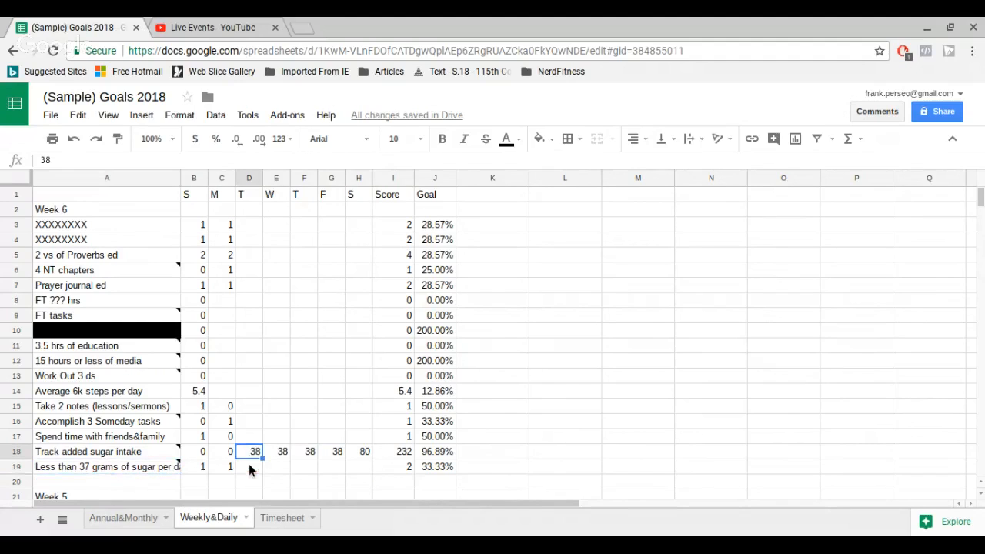
pyautogui.scroll(-1, 274, 474)
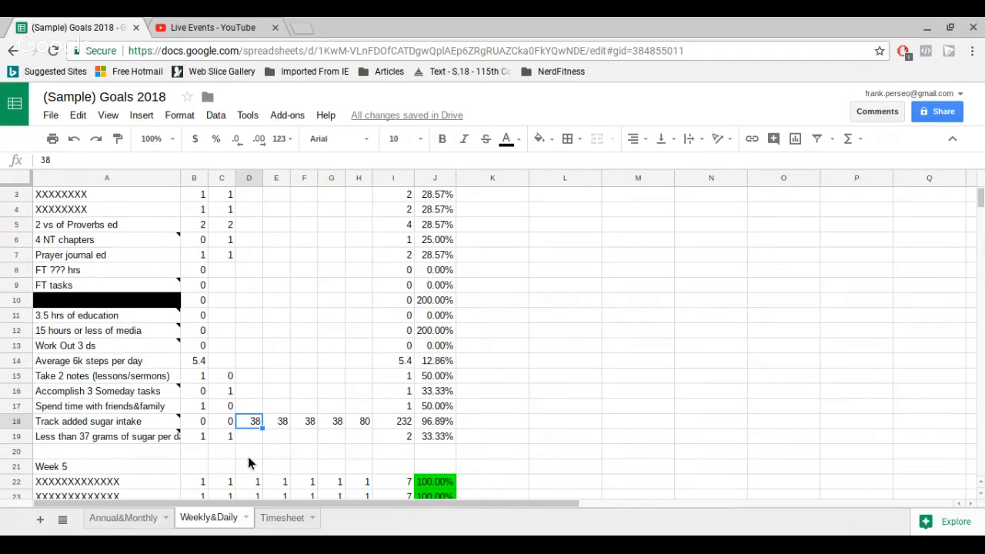
pyautogui.scroll(-2, 248, 456)
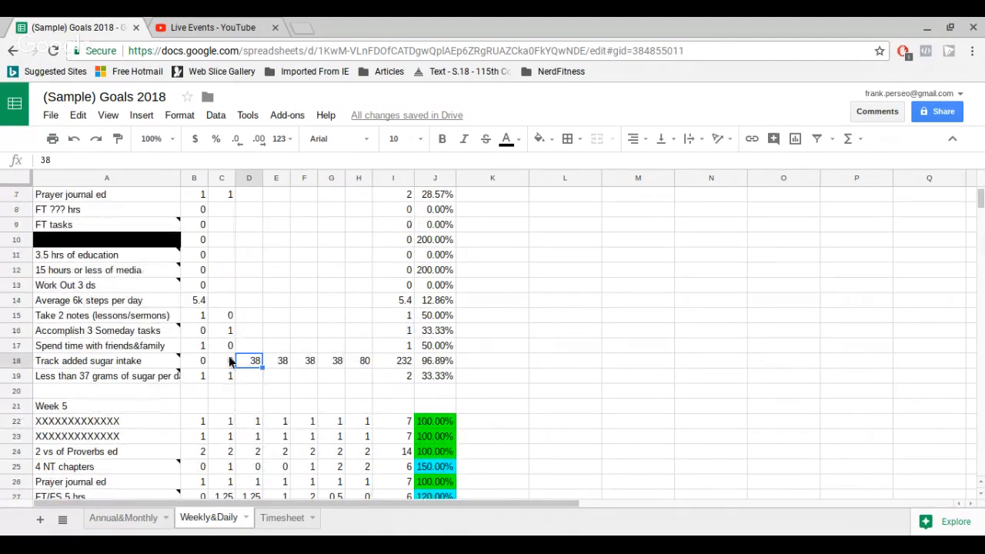
pyautogui.click(226, 362)
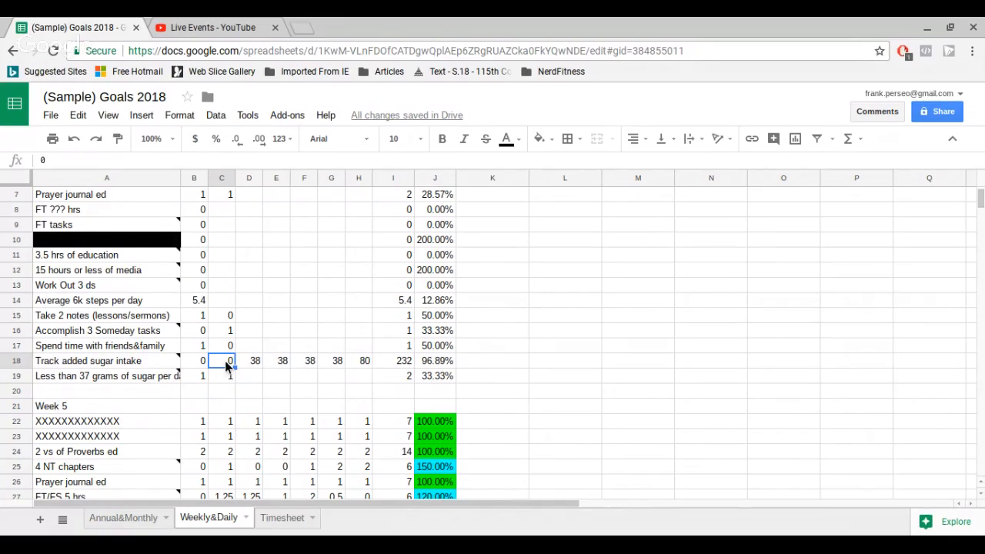
pyautogui.moveTo(169, 363)
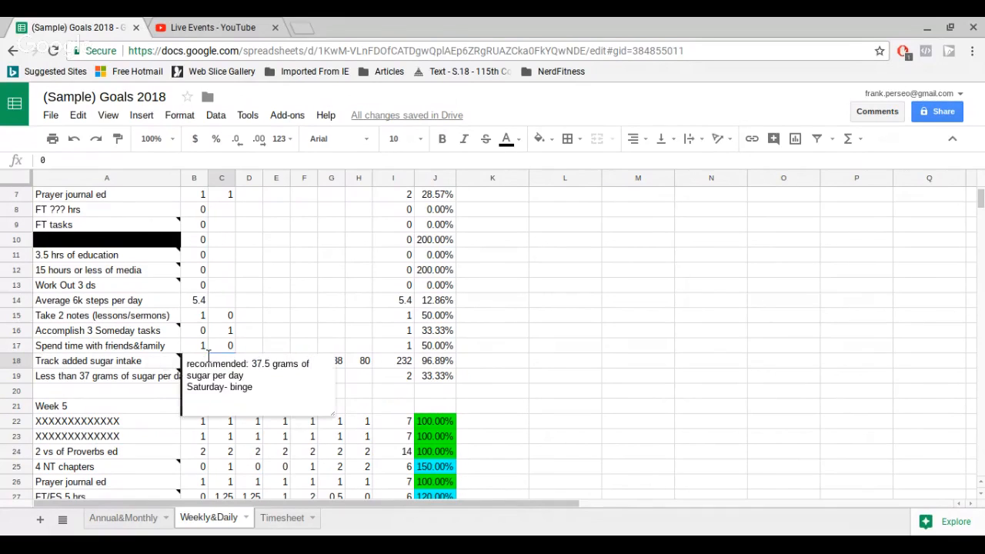
pyautogui.click(271, 319)
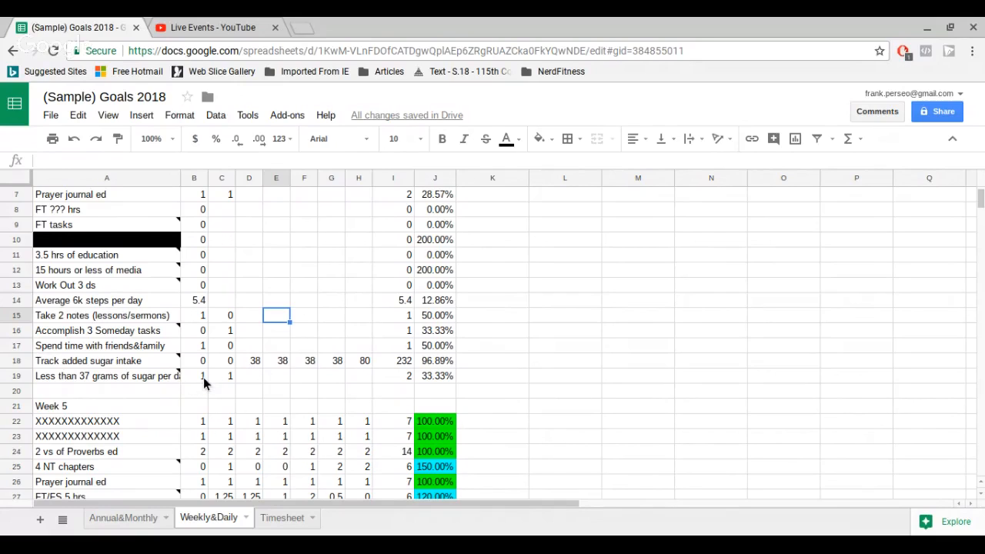
pyautogui.click(204, 379)
pyautogui.click(222, 378)
# Set Tuesday's value of the Week 6 added sugar intake goal to 36 and copy it across to Saturday
pyautogui.click(257, 366)
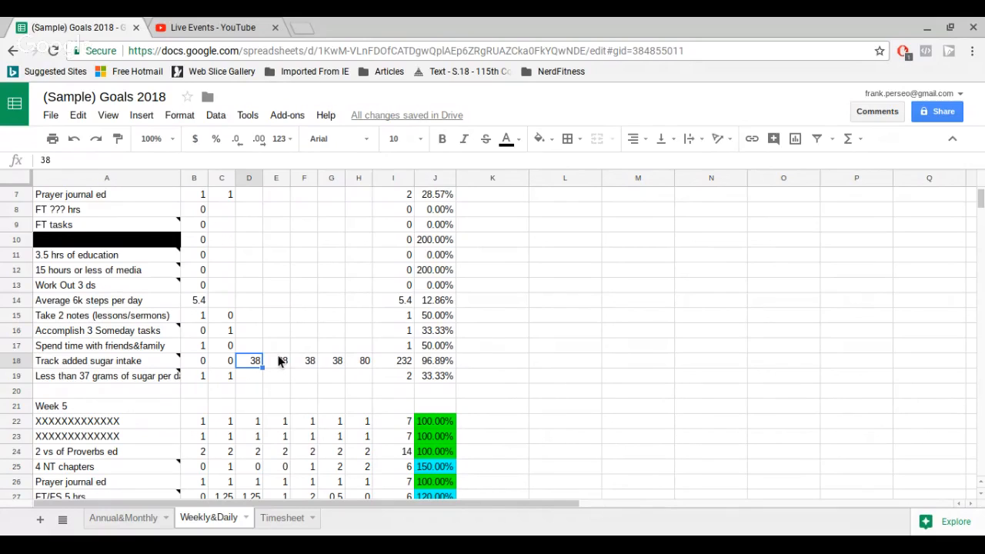
pyautogui.write('36')
pyautogui.press('Right')
pyautogui.press('Left')
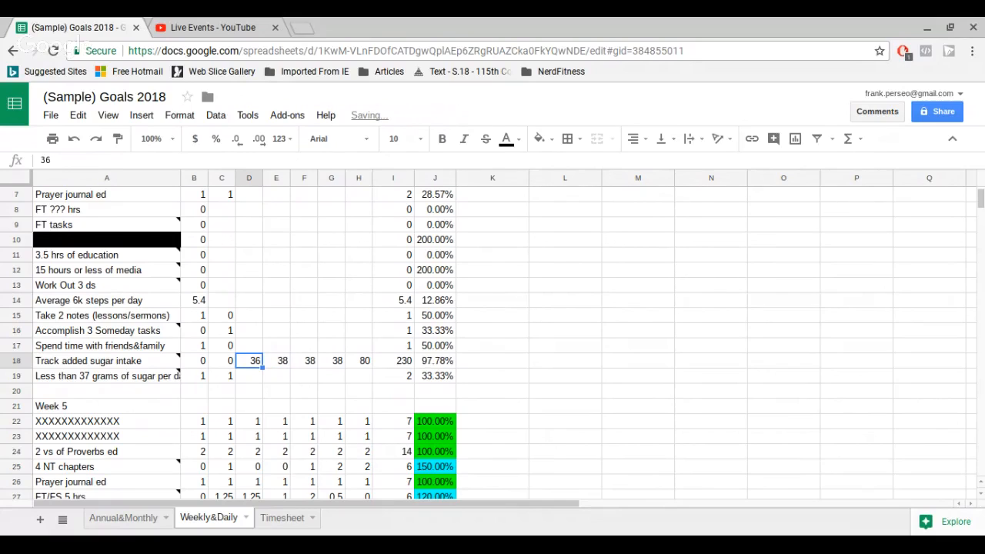
pyautogui.hotkey('shift', 'Right')
pyautogui.hotkey('shift', 'Right')
pyautogui.hotkey('shift', 'Right')
pyautogui.hotkey('shift', 'Right')
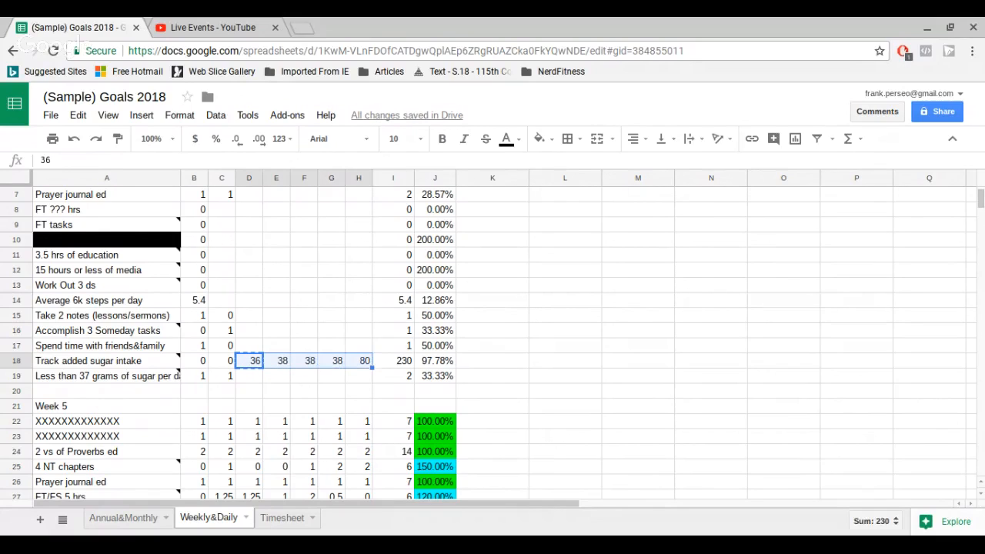
pyautogui.hotkey('ctrl', 'v')
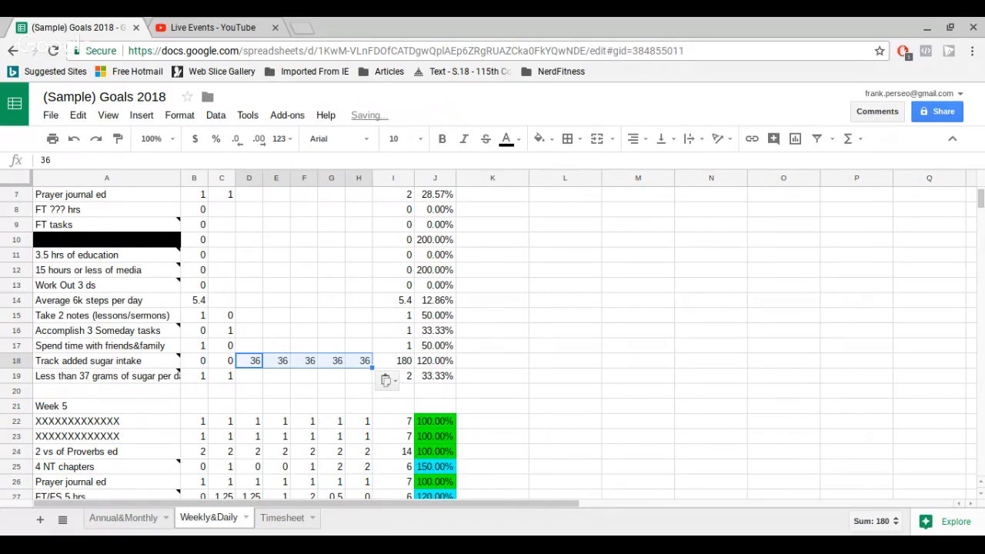
# Enter 1 for each day from Tuesday to Saturday in the Week 6 less-than-37-grams-of-sugar goal
pyautogui.press('Down')
pyautogui.press('Down')
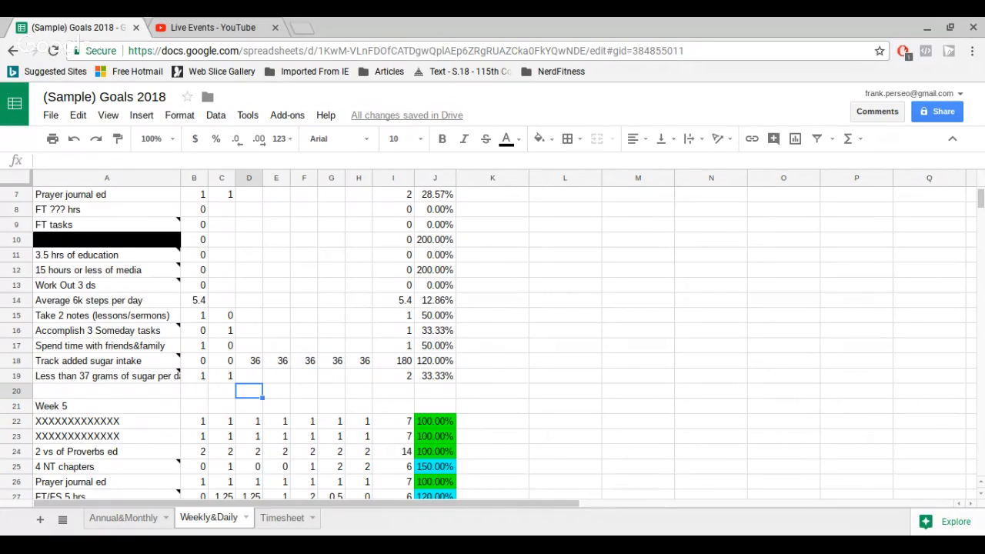
pyautogui.press('Up')
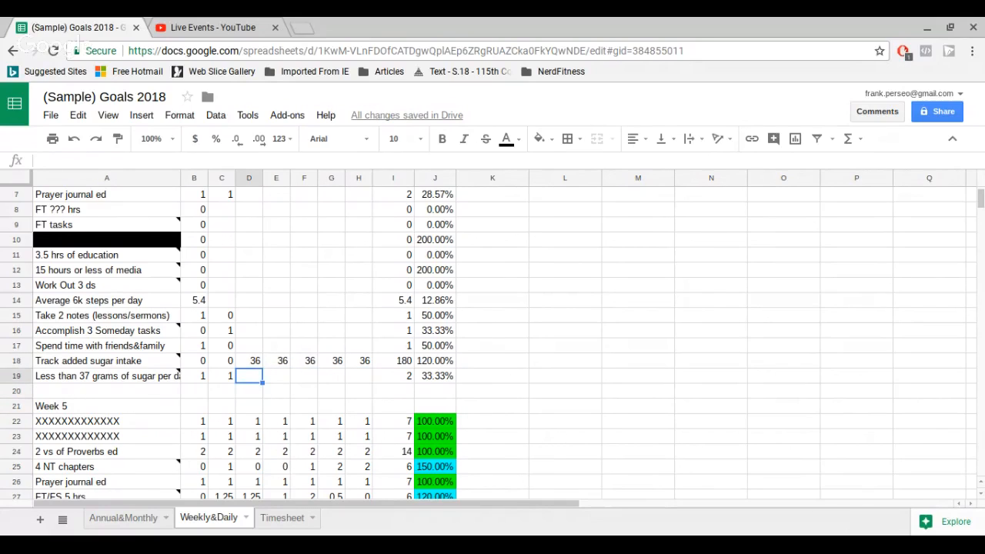
pyautogui.write('1')
pyautogui.press('Tab')
pyautogui.write('1')
pyautogui.press('Tab')
pyautogui.write('1')
pyautogui.press('Tab')
pyautogui.write('1')
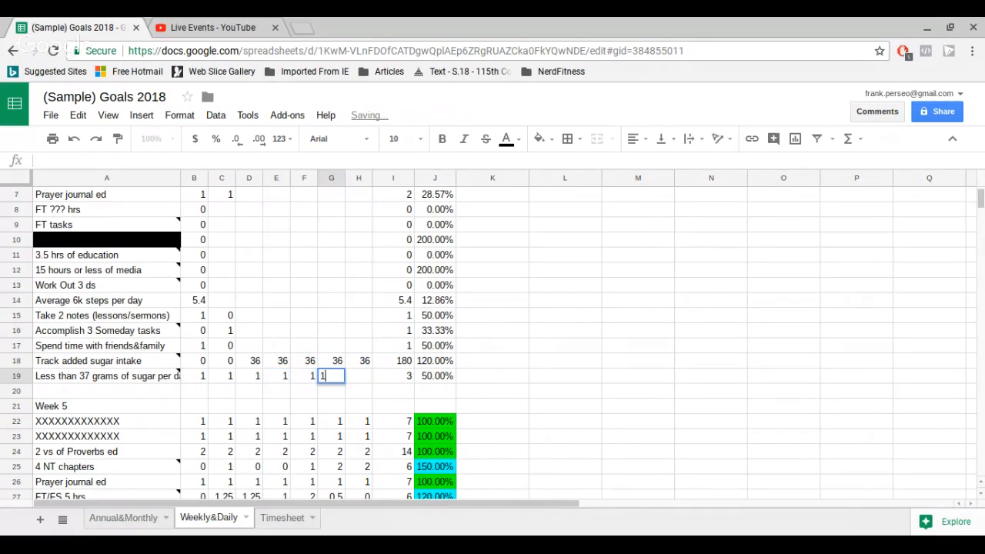
pyautogui.press('Tab')
pyautogui.write('1')
pyautogui.press('Tab')
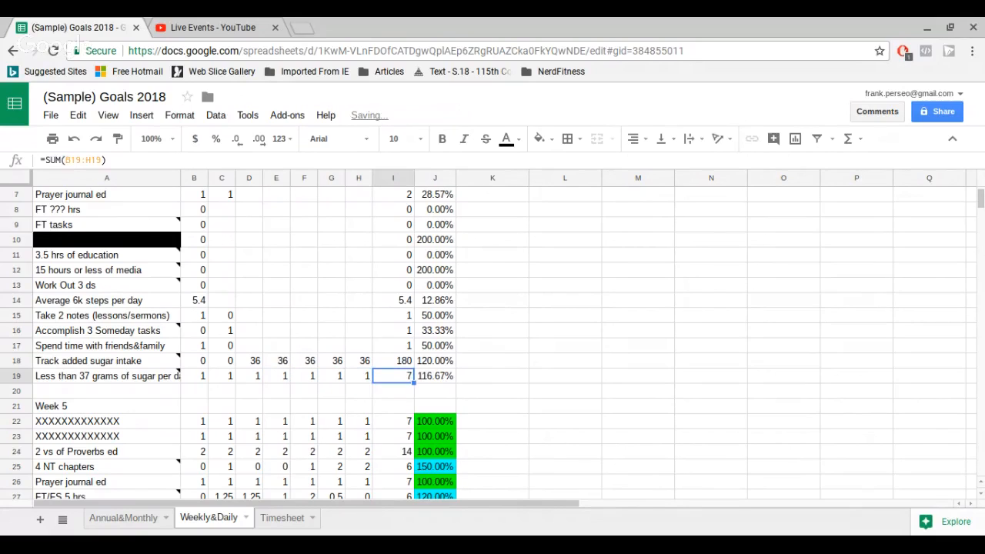
# Check the Goal formula of the Week 6 less-than-37-grams-of-sugar goal and clear its Saturday value
pyautogui.click(431, 375)
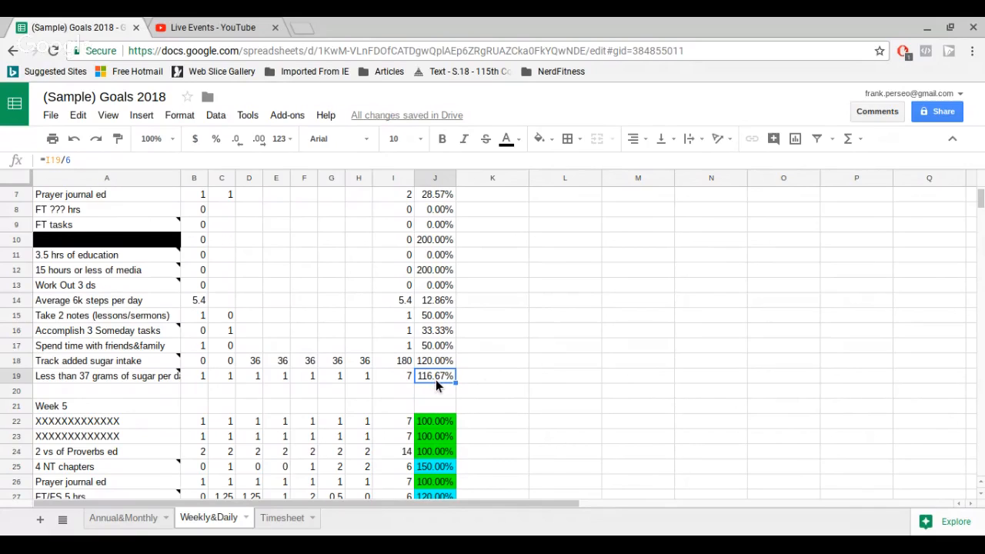
pyautogui.click(366, 376)
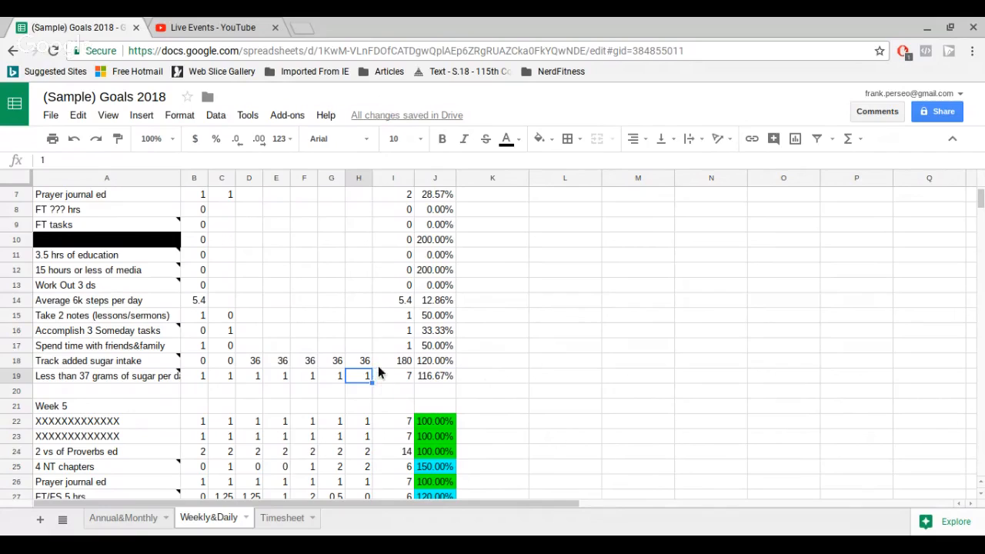
pyautogui.press('Delete')
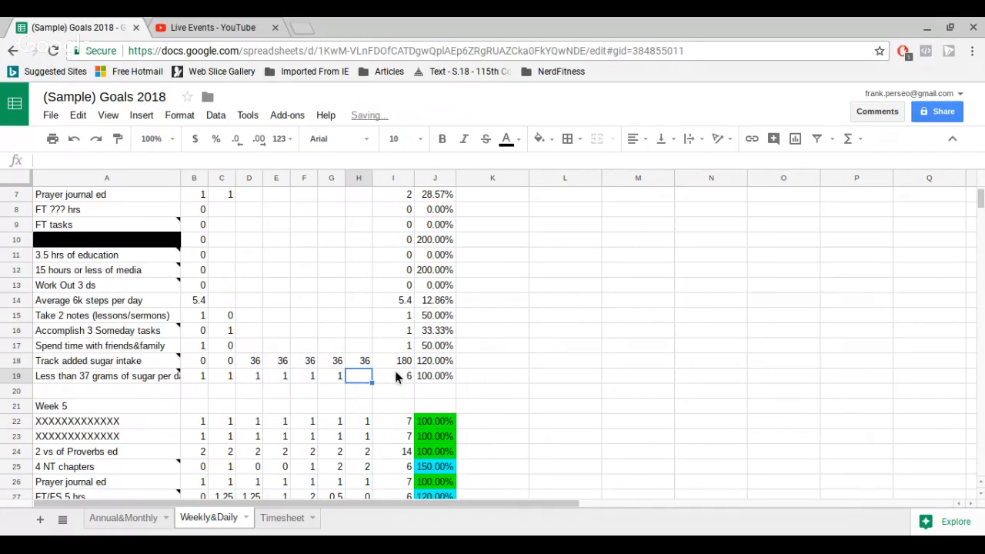
pyautogui.click(439, 372)
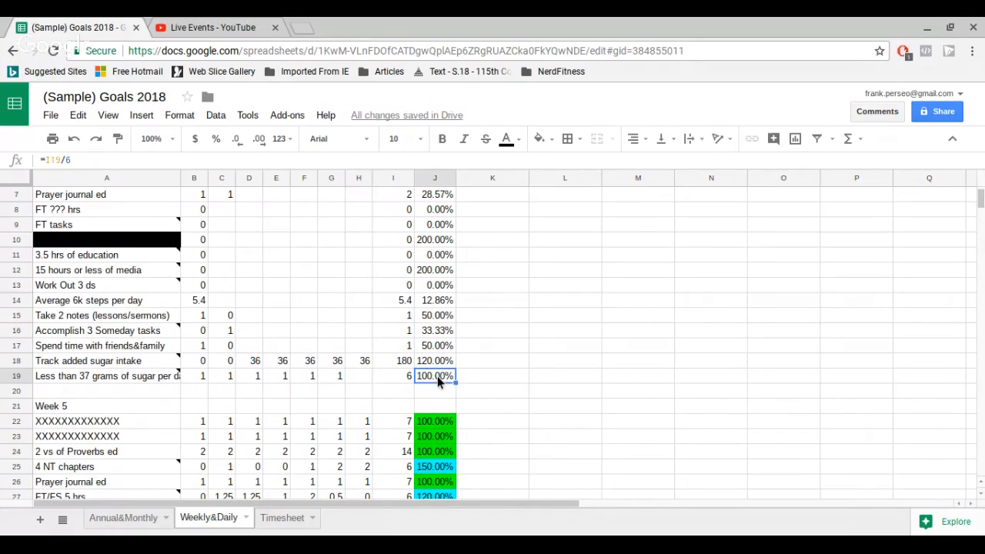
# Check the February less-than-37.5-grams-of-sugar goal's Num reference, percentage formula and note on the Annual&Monthly sheet
pyautogui.click(123, 517)
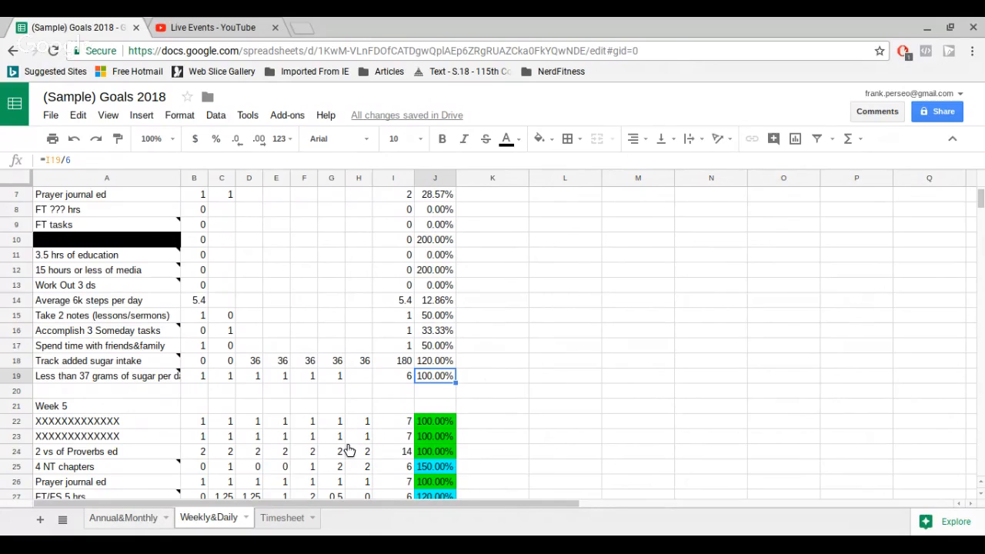
pyautogui.scroll(-2, 737, 421)
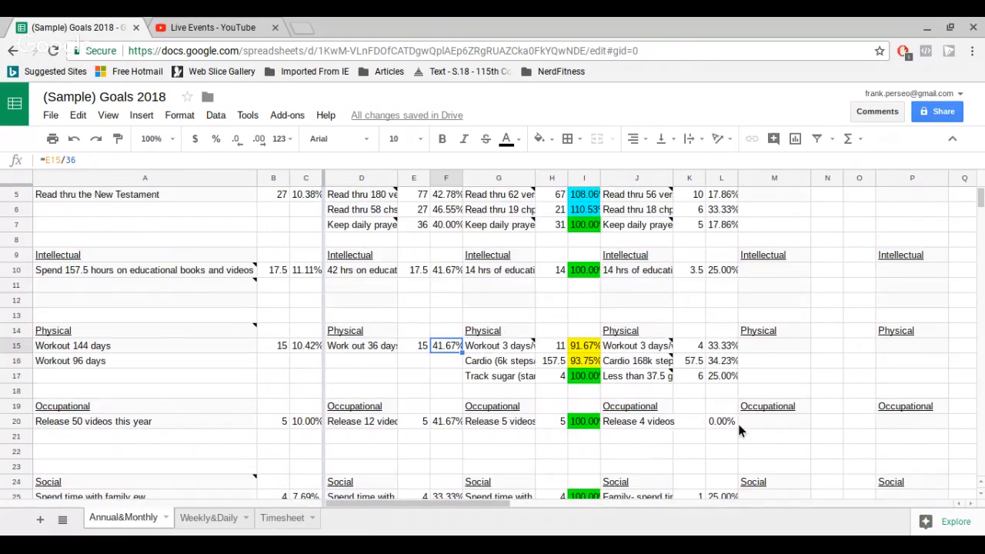
pyautogui.click(692, 379)
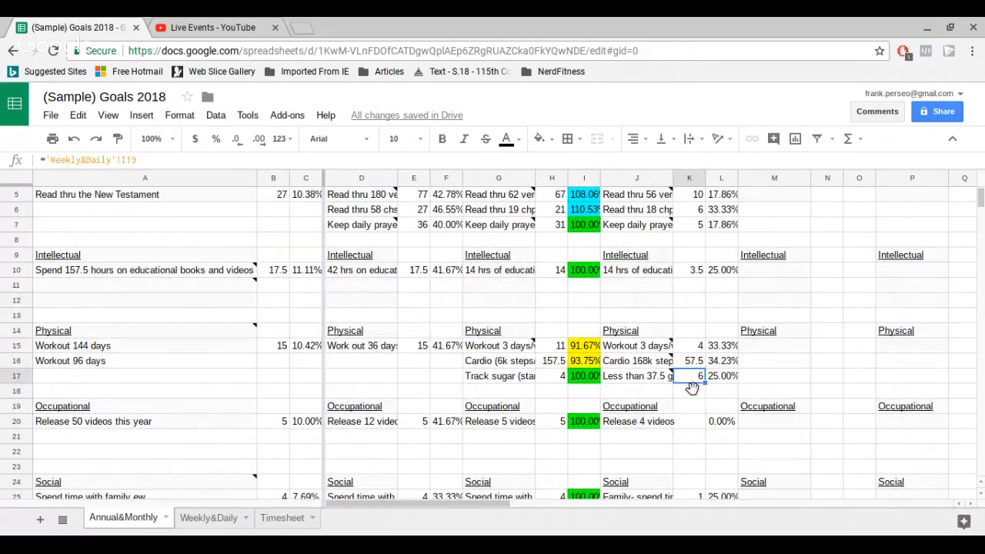
pyautogui.click(721, 376)
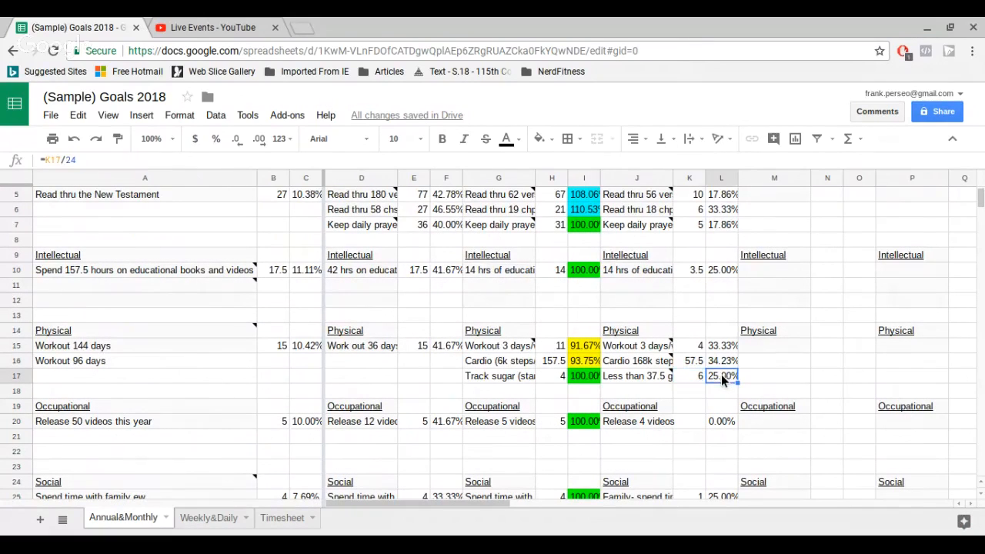
pyautogui.moveTo(650, 373)
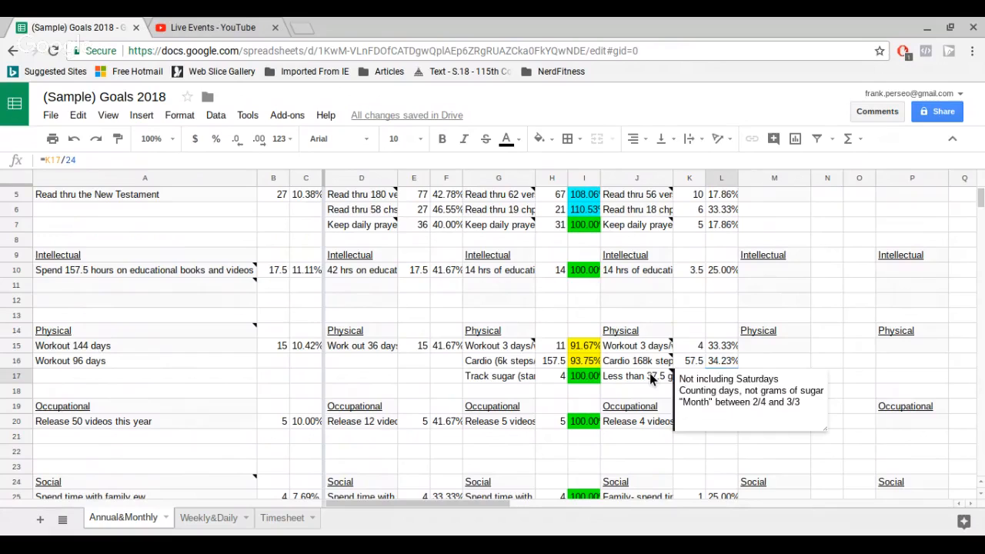
# Review the February occupational goal of releasing 4 videos and inspect its percentage formula
pyautogui.scroll(-3, 701, 445)
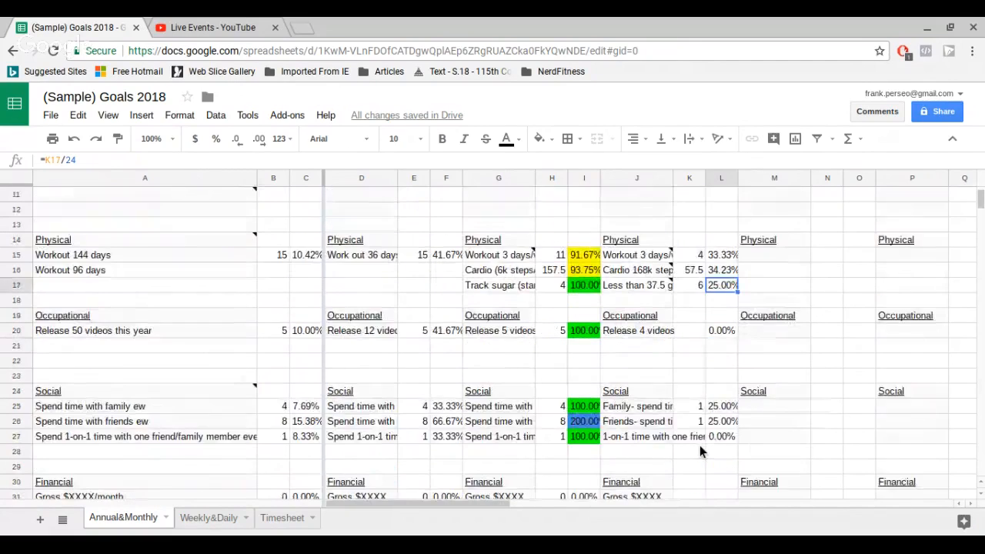
pyautogui.scroll(-3, 701, 440)
pyautogui.scroll(2, 695, 356)
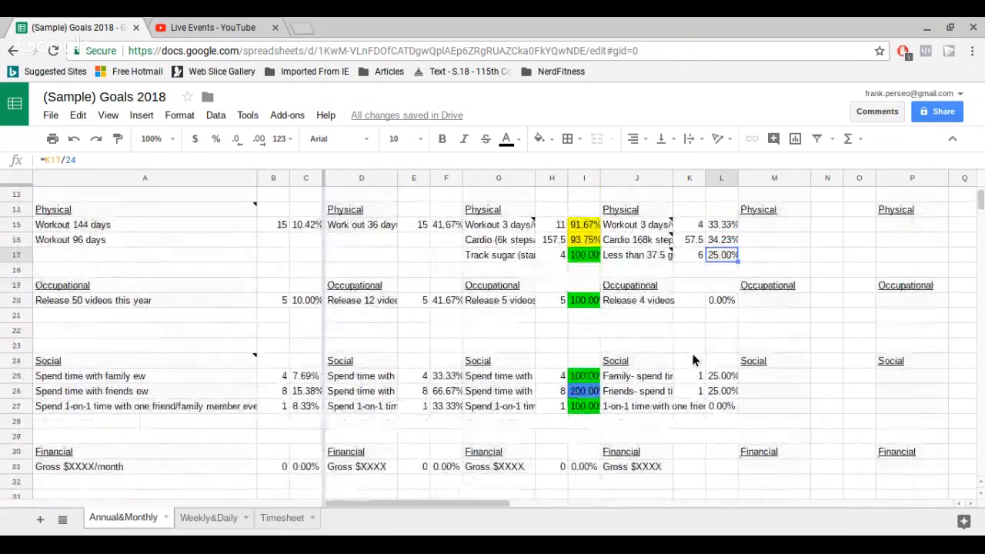
pyautogui.scroll(-1, 692, 353)
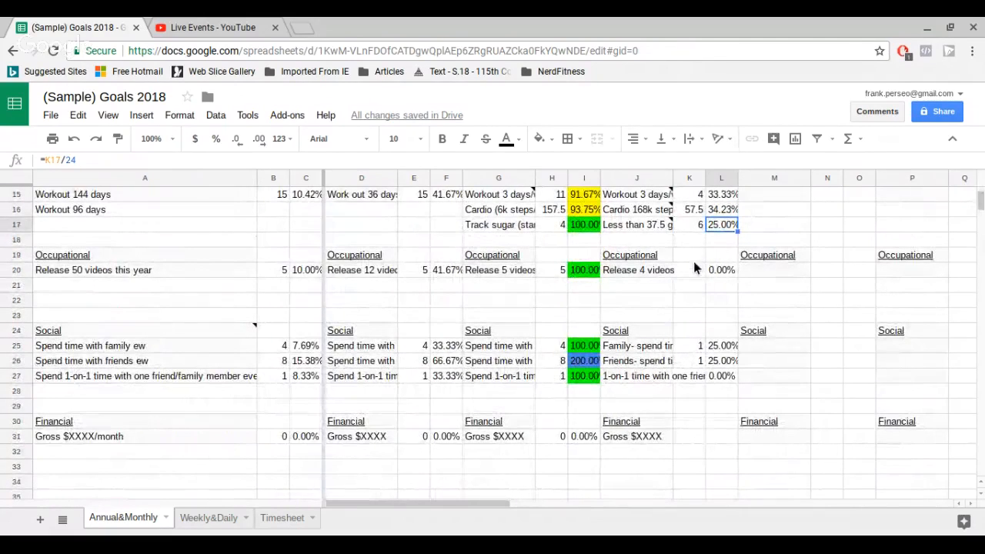
pyautogui.click(647, 270)
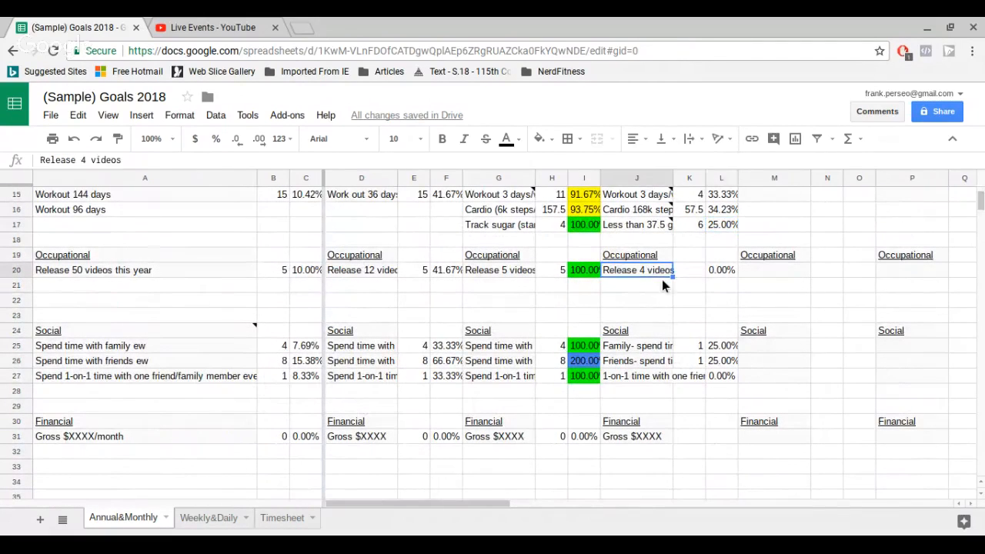
pyautogui.click(719, 270)
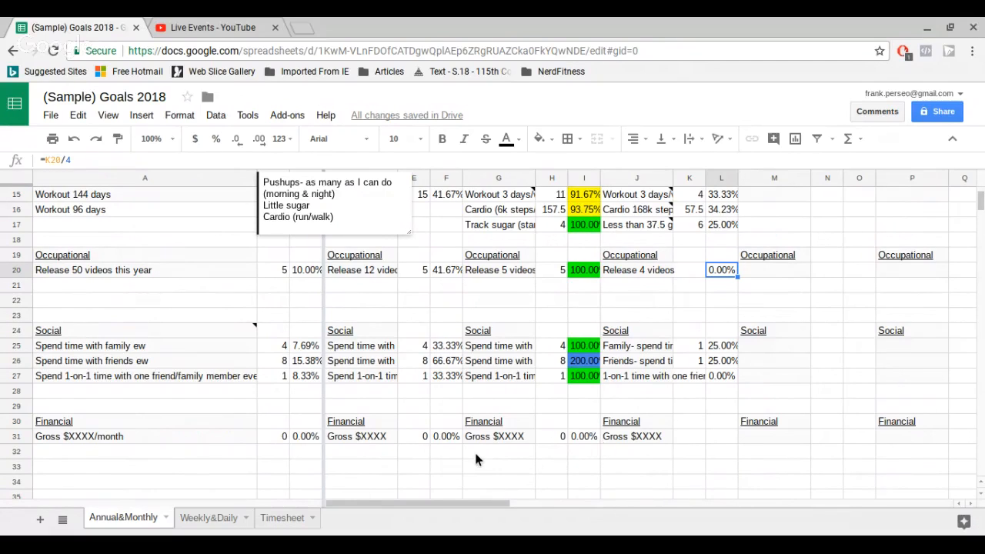
# Compare the percentage formulas of the annual and January gross financial goals, including January's Num value
pyautogui.click(192, 436)
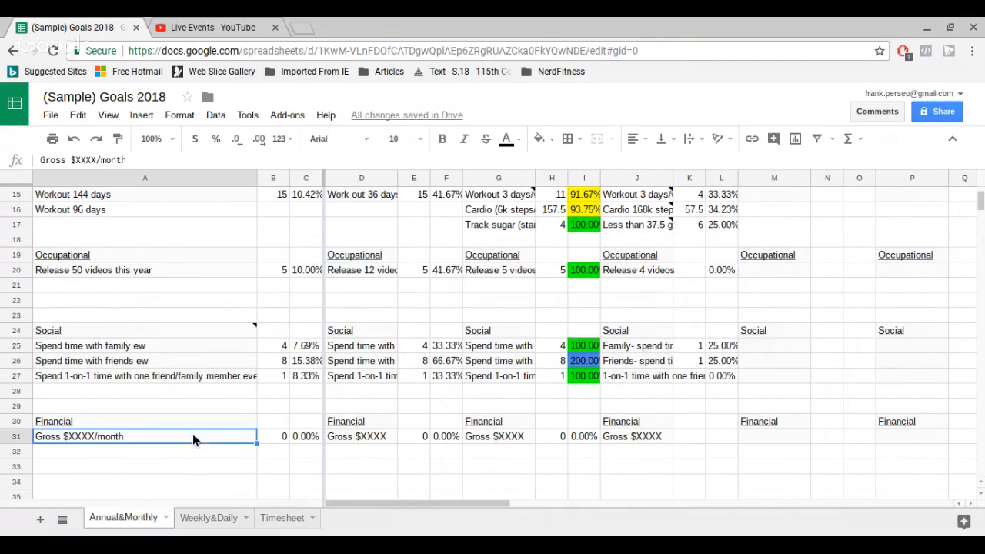
pyautogui.click(305, 436)
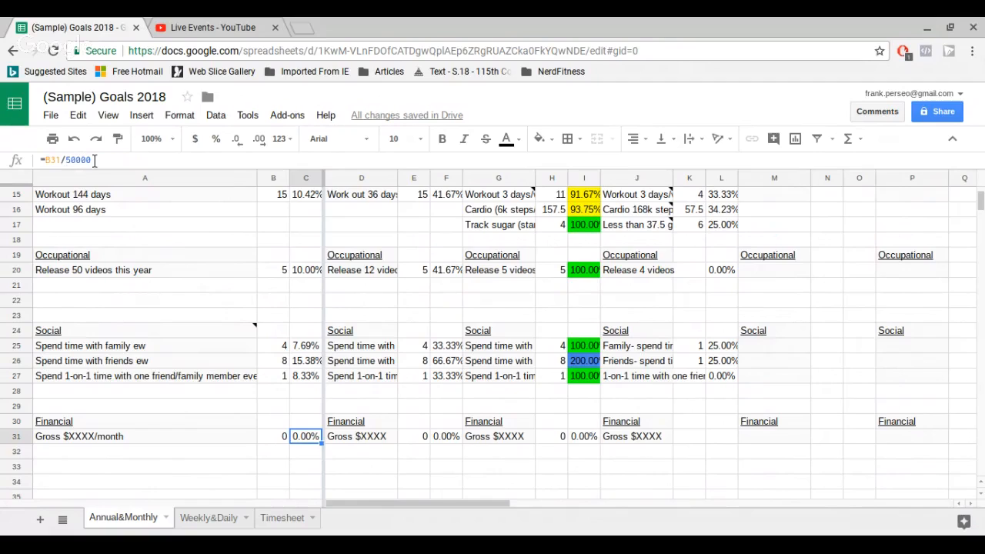
pyautogui.press('Escape')
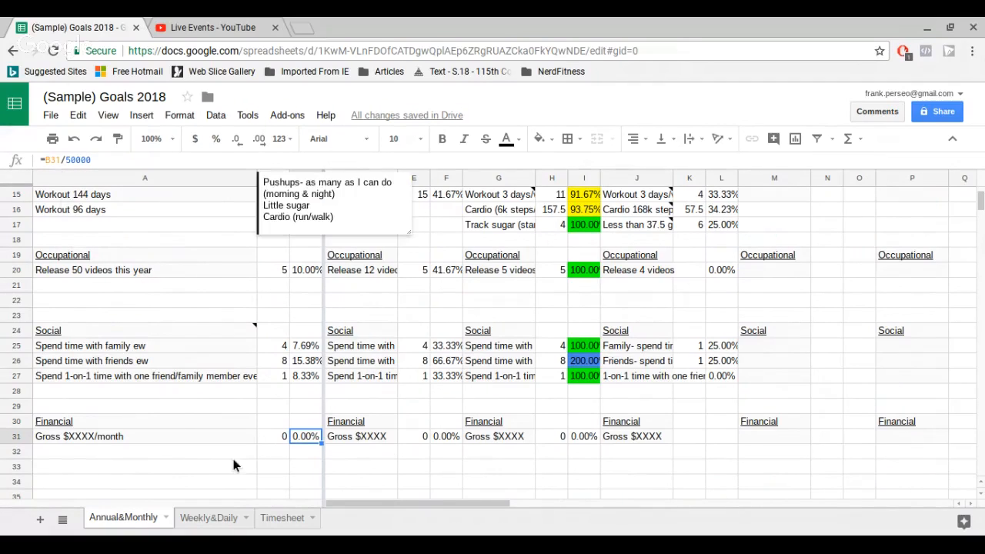
pyautogui.click(658, 437)
pyautogui.click(545, 440)
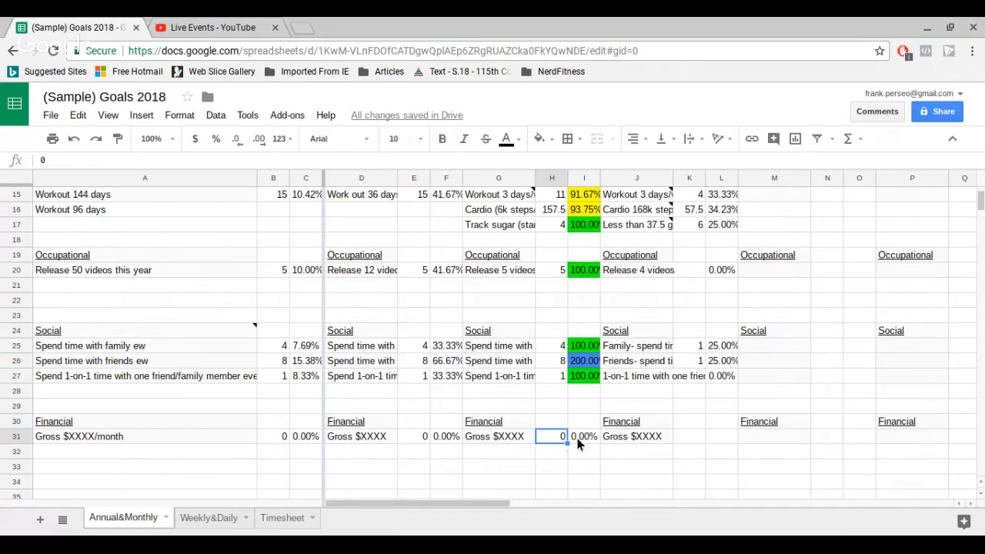
pyautogui.click(587, 437)
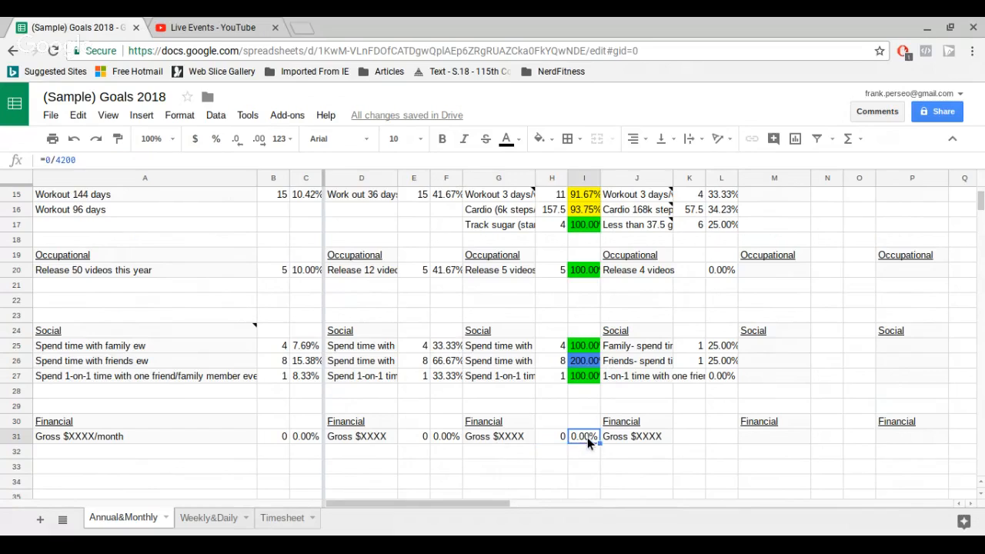
pyautogui.click(545, 435)
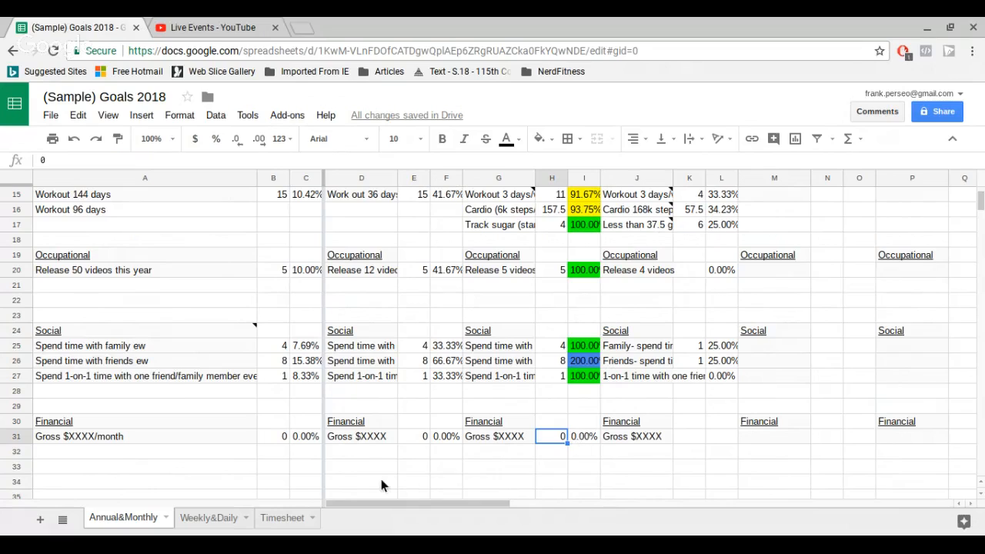
pyautogui.click(311, 437)
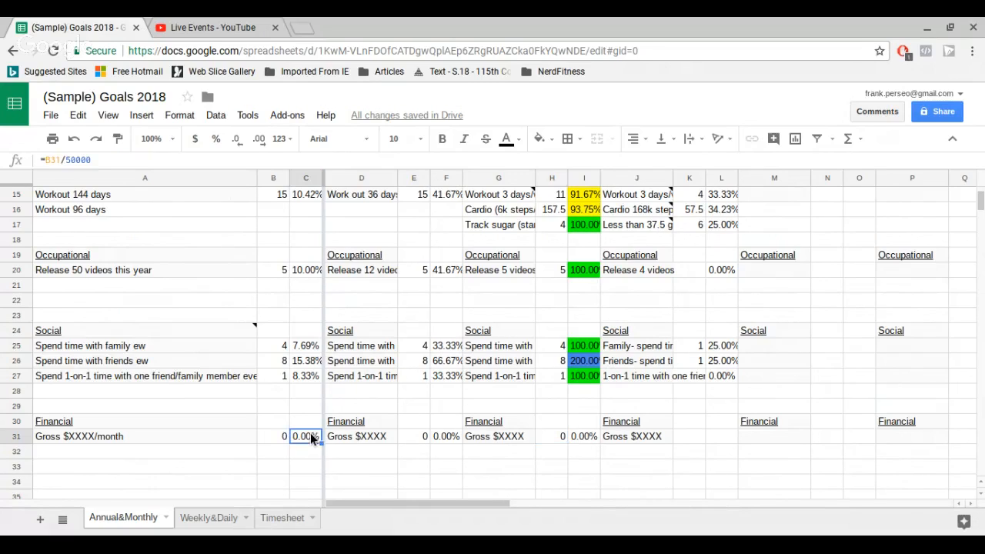
pyautogui.click(582, 436)
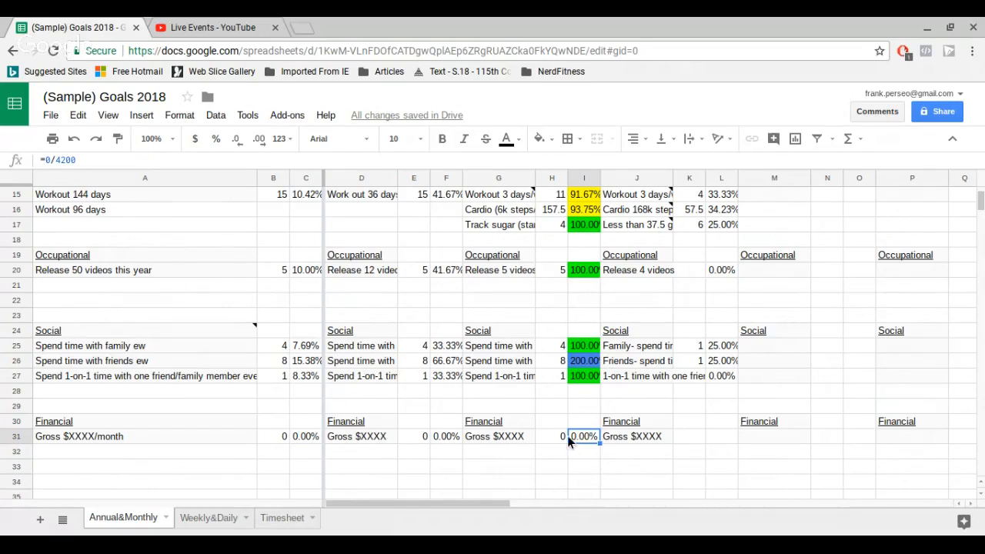
# Enter 5000 as the January Num value of the gross financial goal
pyautogui.click(549, 436)
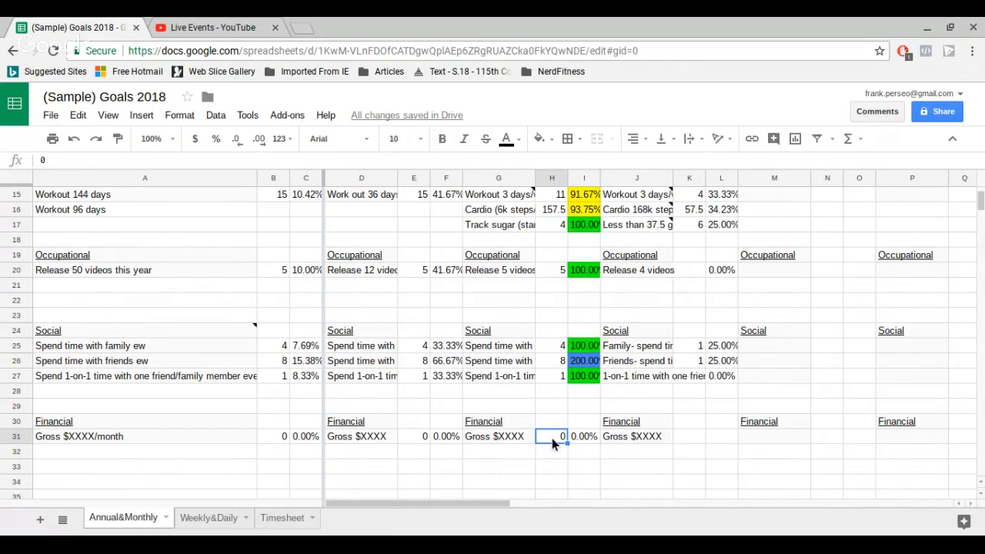
pyautogui.write('5000')
pyautogui.press('Return')
pyautogui.scroll(1, 553, 435)
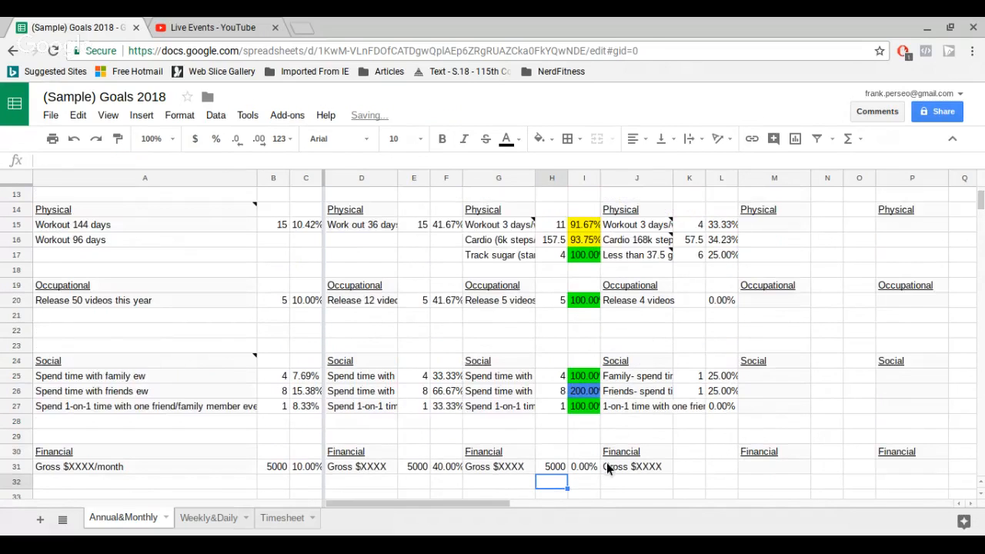
pyautogui.scroll(-1, 595, 465)
pyautogui.scroll(-2, 595, 468)
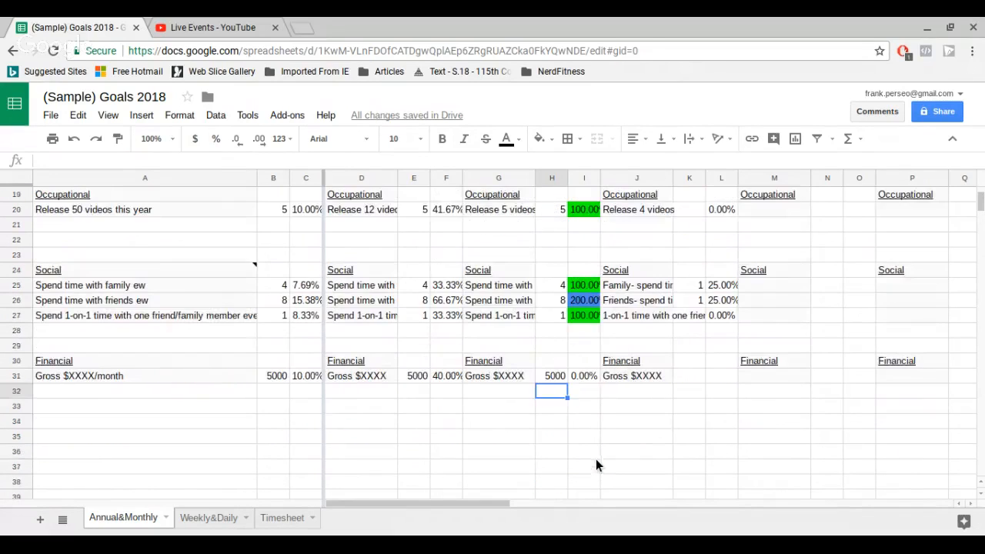
# Change the January gross goal's percentage formula to =H31/4200 so it references the January Num cell
pyautogui.click(585, 375)
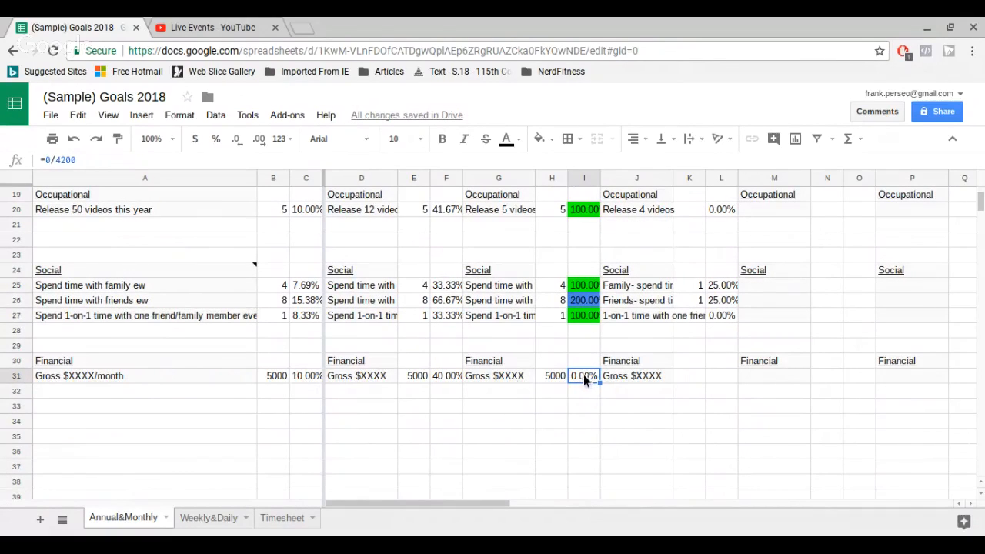
pyautogui.click(49, 160)
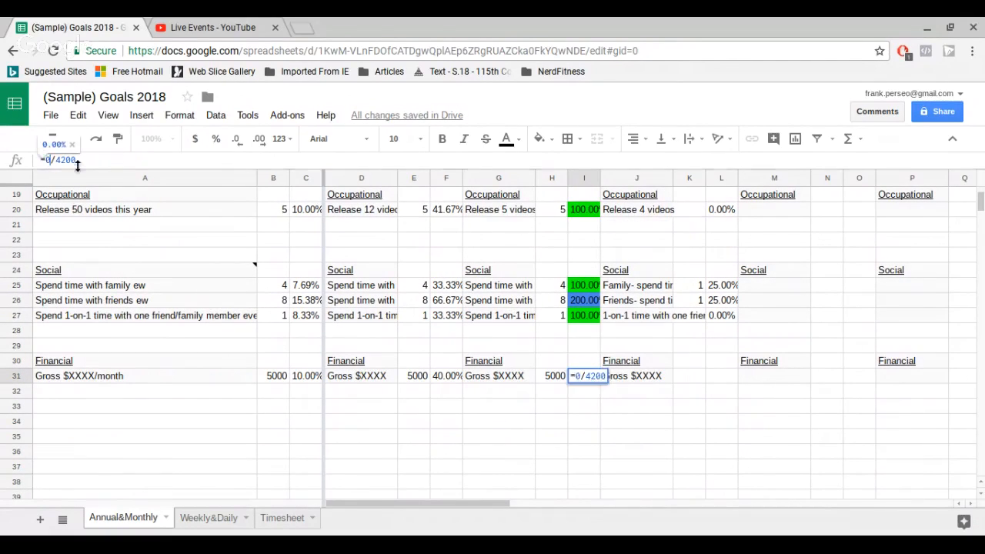
pyautogui.press('BackSpace')
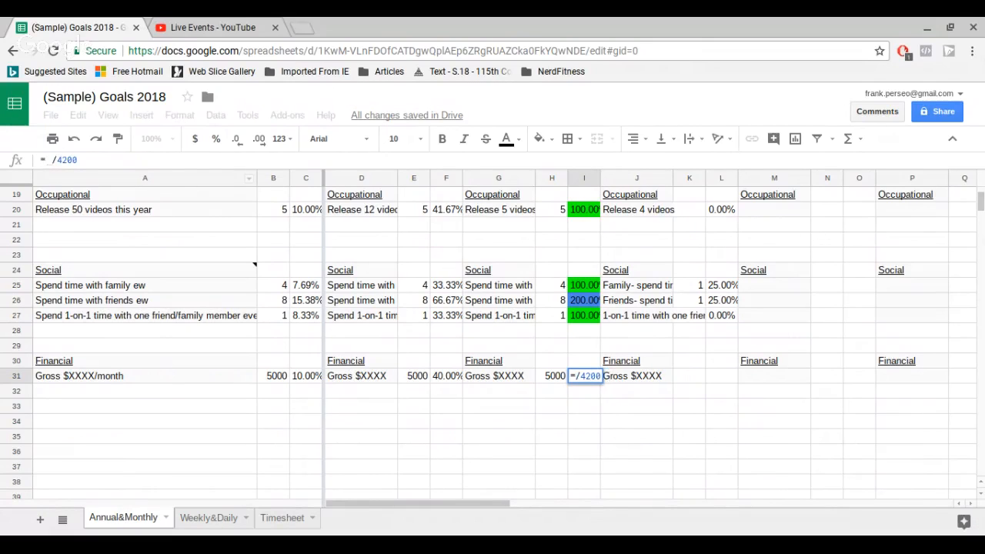
pyautogui.click(545, 376)
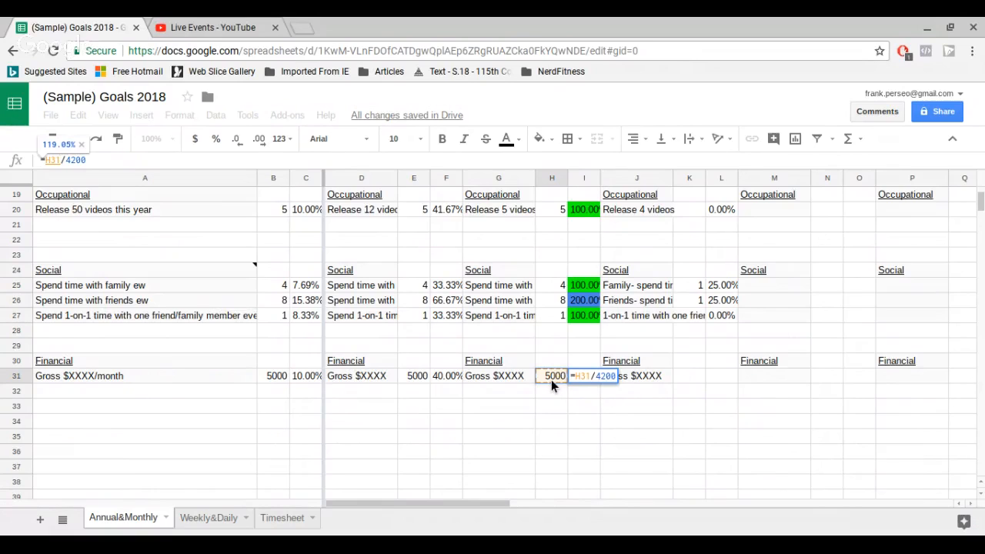
pyautogui.press('Return')
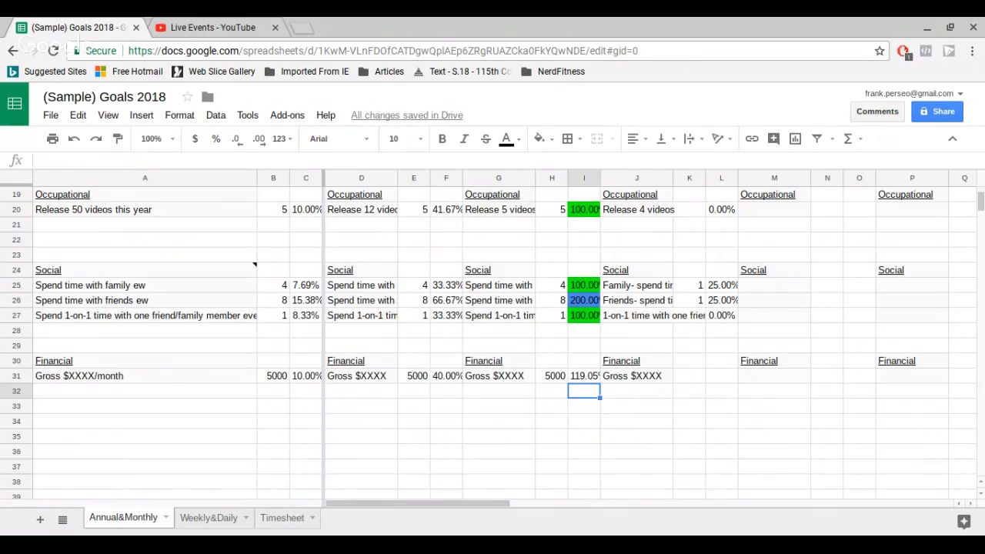
pyautogui.click(584, 376)
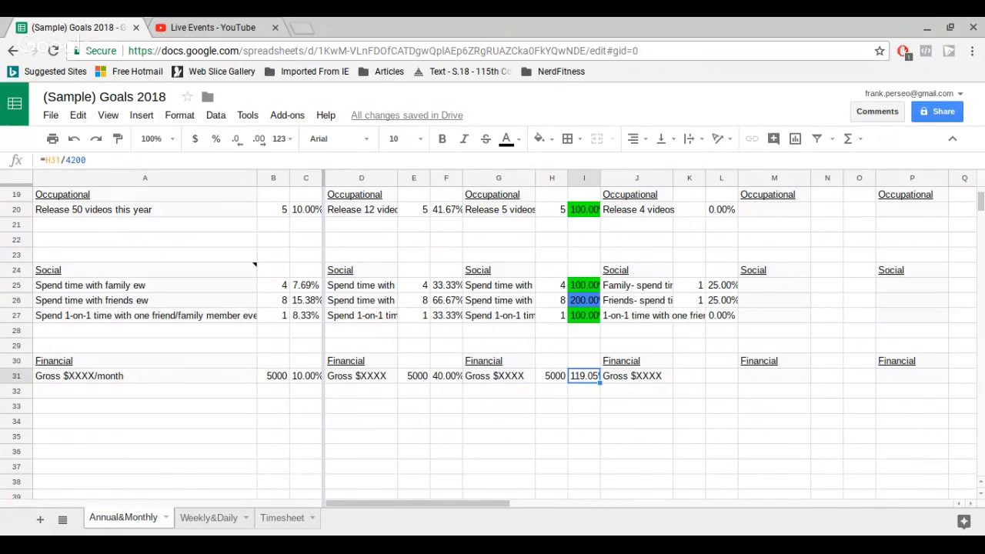
# Set the January Num value of the gross financial goal to 4000
pyautogui.click(552, 377)
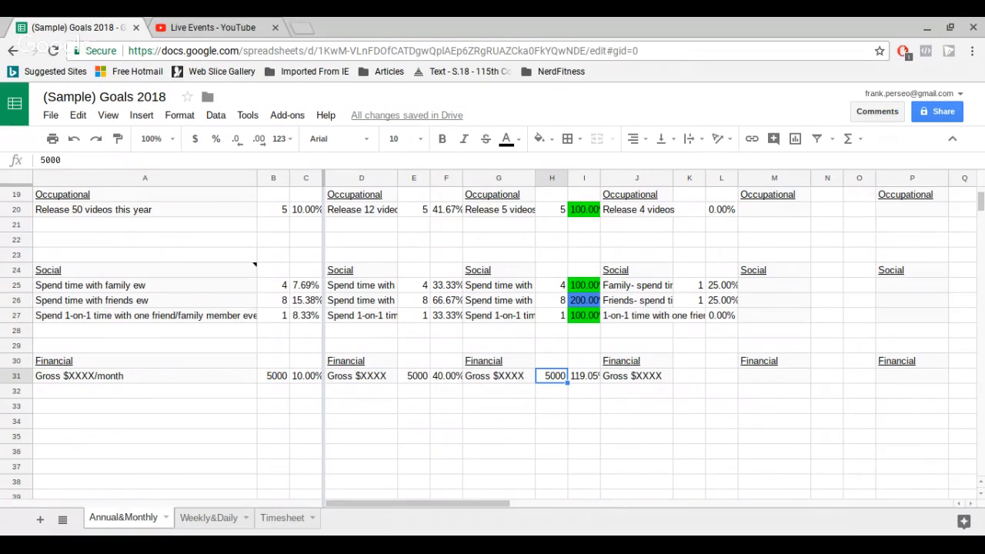
pyautogui.write('4000')
pyautogui.press('Return')
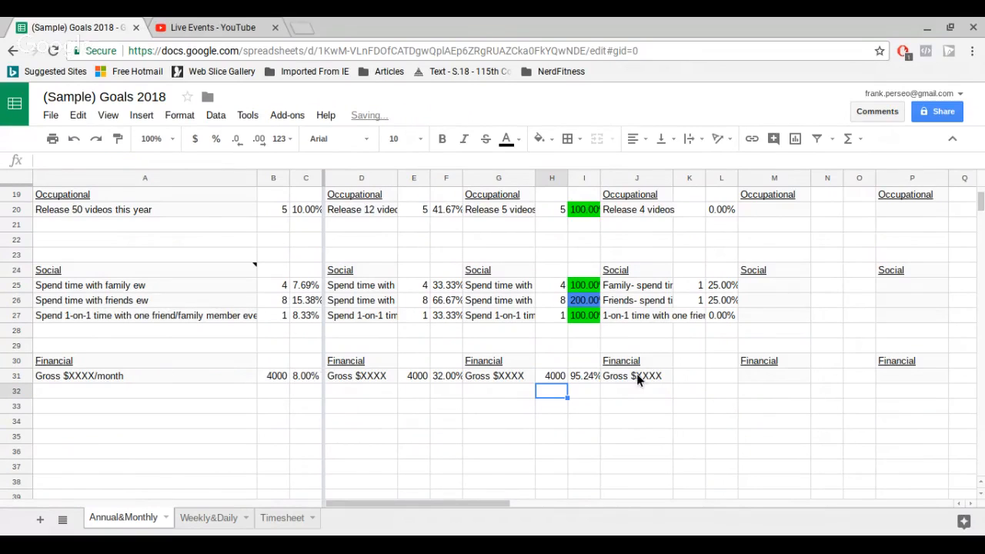
pyautogui.click(556, 410)
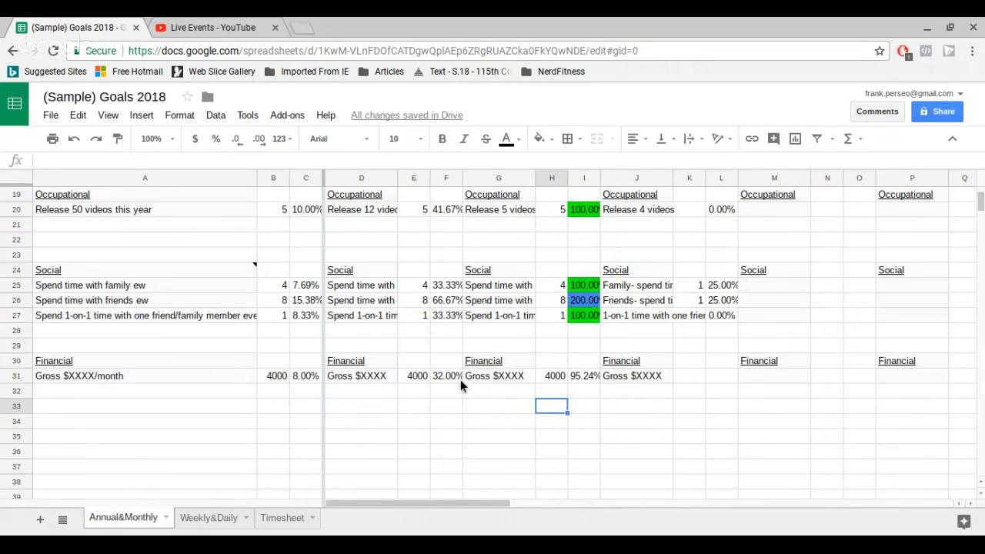
# Check the First Quarter gross goal's Num formula and go back to the first rows of the annual goals
pyautogui.click(419, 377)
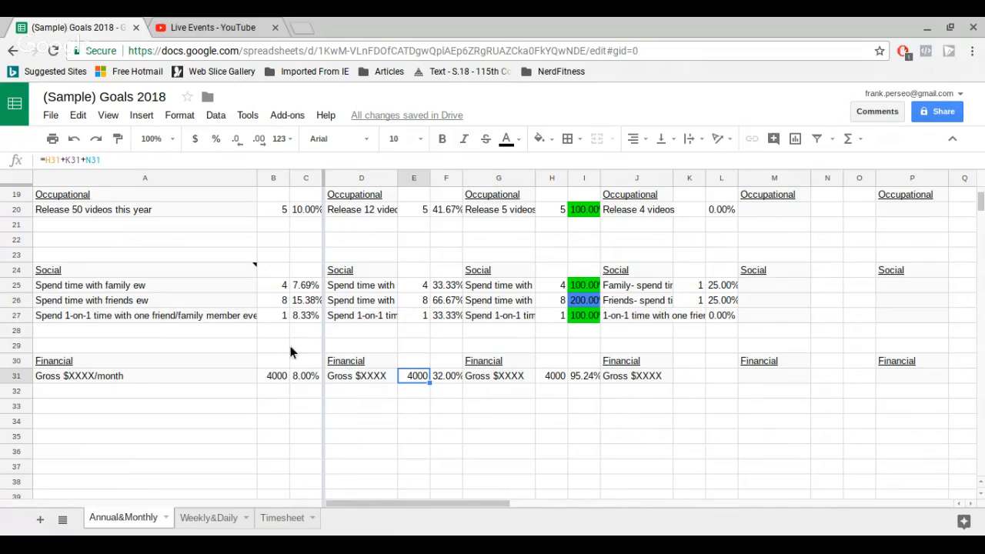
pyautogui.scroll(1, 325, 352)
pyautogui.scroll(5, 326, 351)
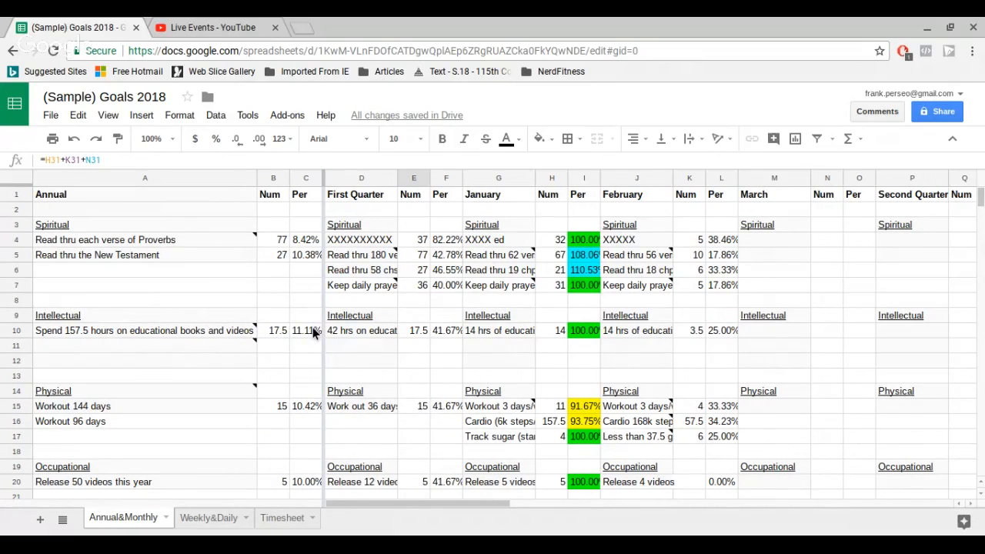
# Return to the Weekly&Daily sheet and look over the Week 6 goals with their scores
pyautogui.click(224, 520)
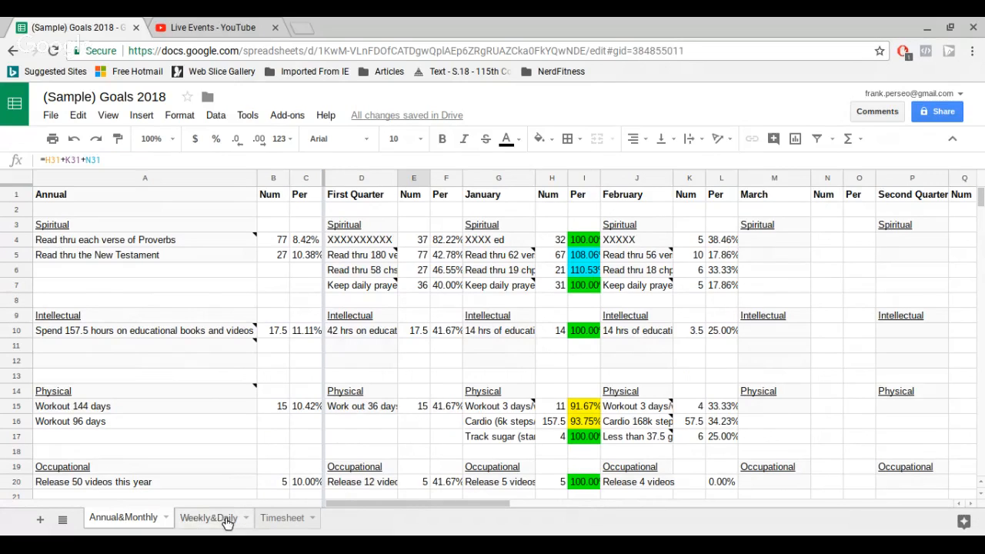
pyautogui.scroll(2, 341, 447)
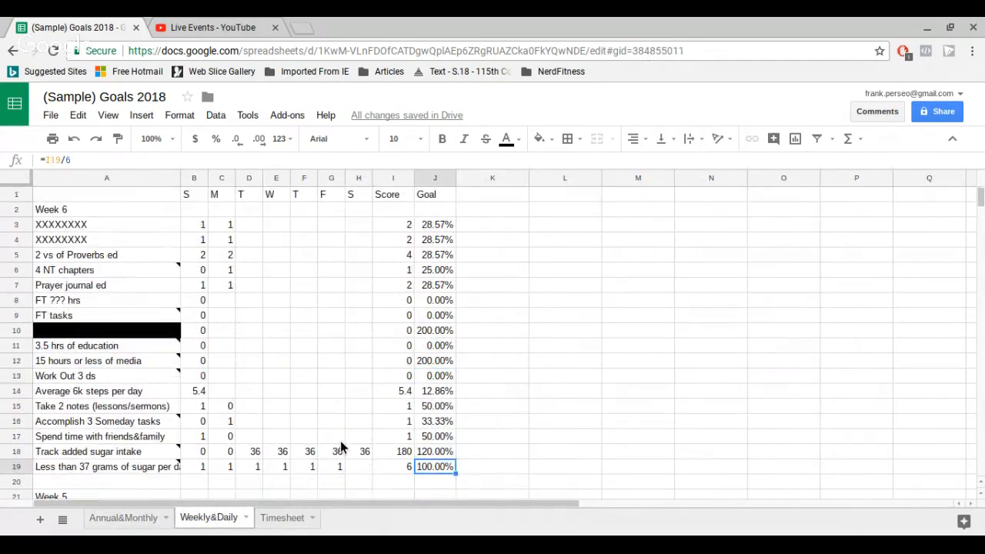
pyautogui.scroll(-2, 488, 354)
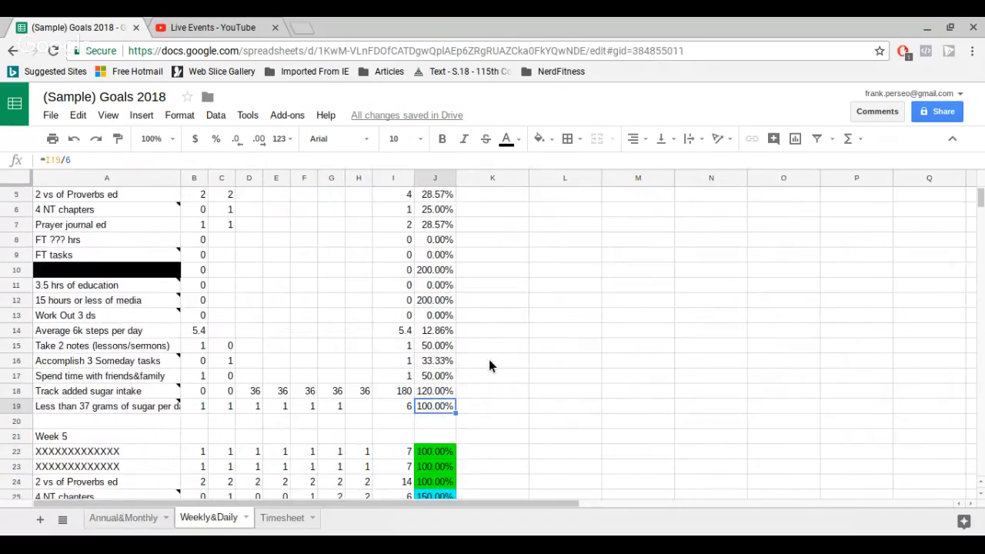
# Examine the colour-coded Goal percentages of Week 5, including the Accomplish 3 Someday tasks and Read 1984 goals
pyautogui.scroll(-2, 488, 359)
pyautogui.click(455, 394)
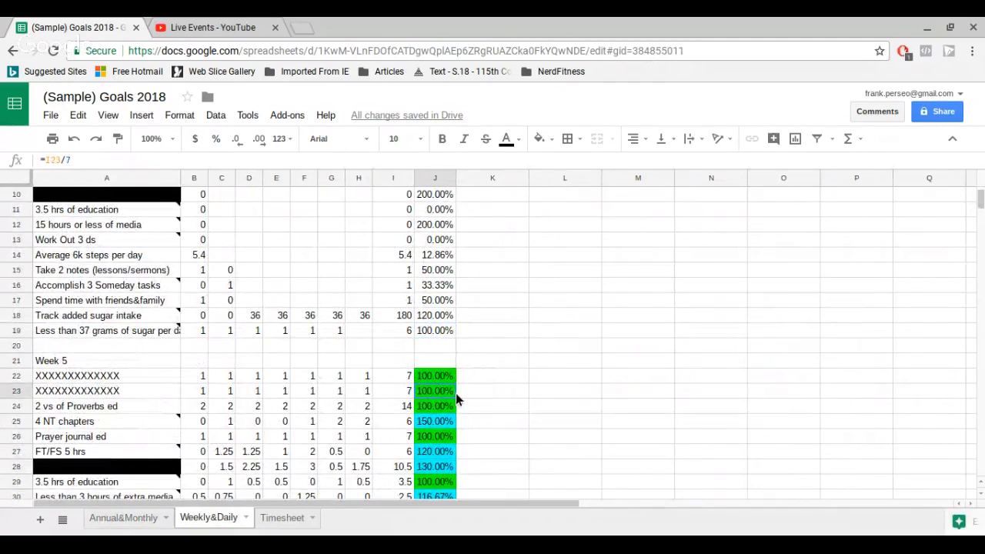
pyautogui.scroll(-4, 454, 387)
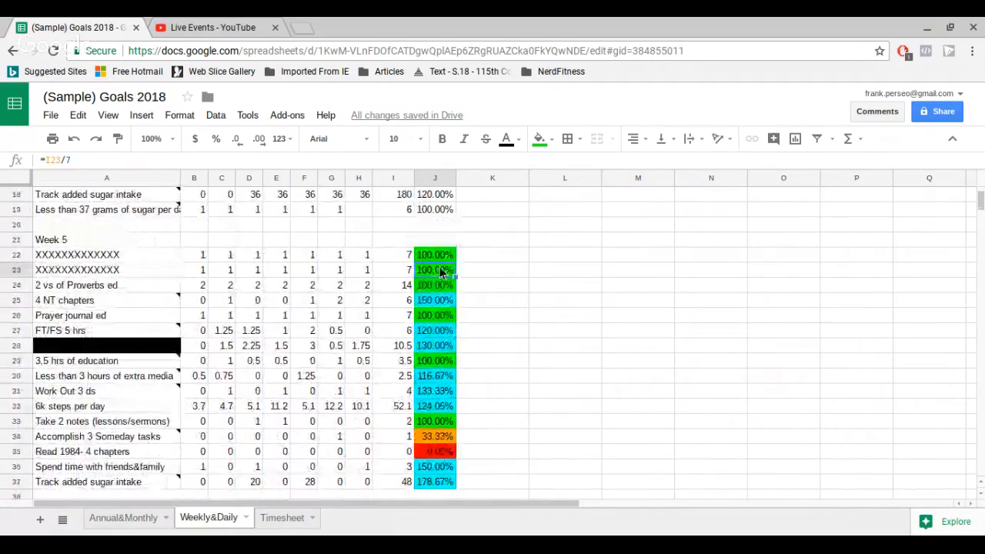
pyautogui.scroll(-1, 436, 277)
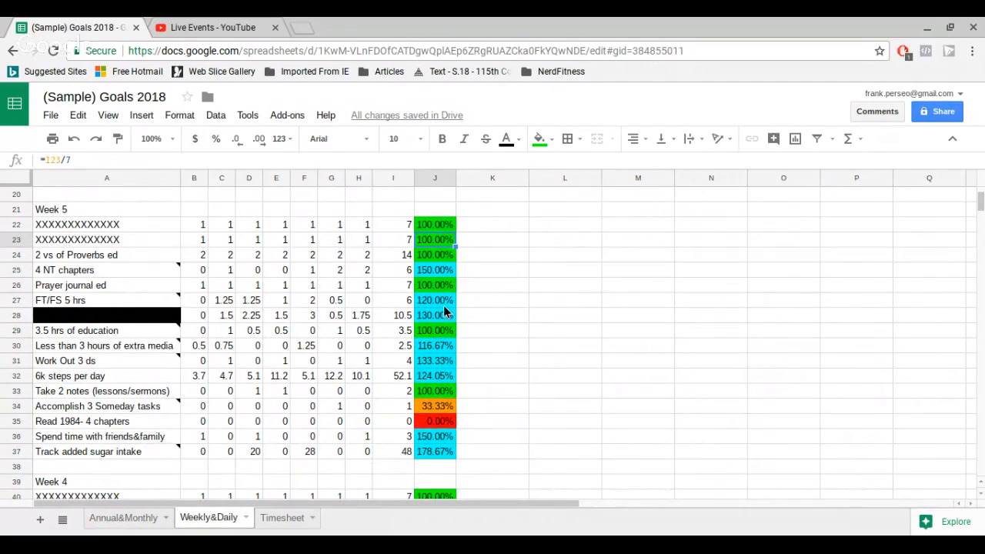
pyautogui.scroll(-1, 443, 420)
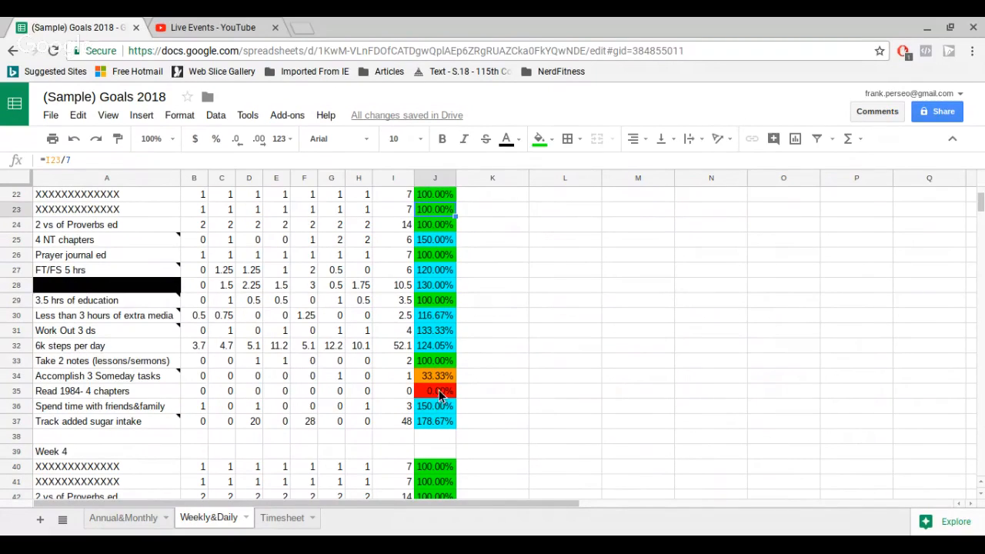
pyautogui.click(431, 377)
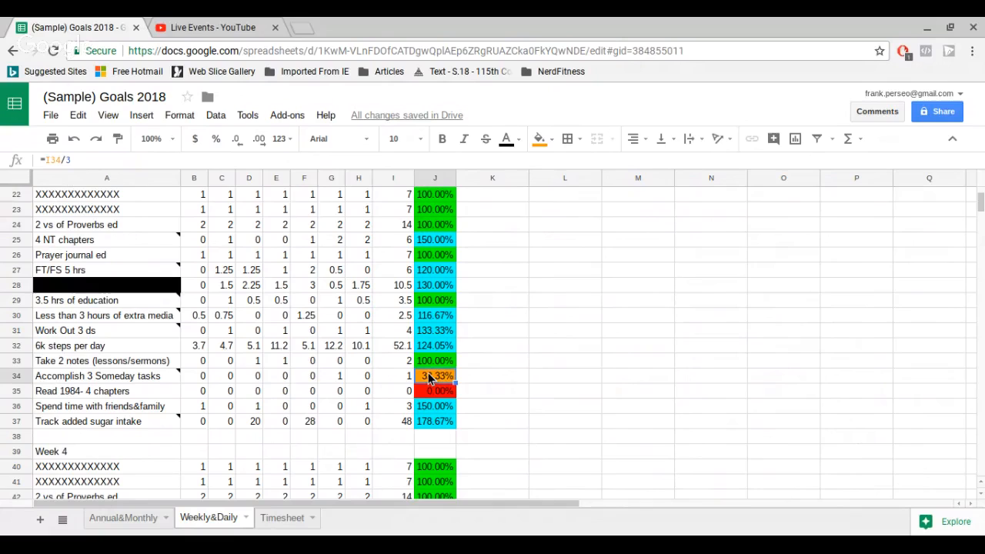
pyautogui.click(447, 393)
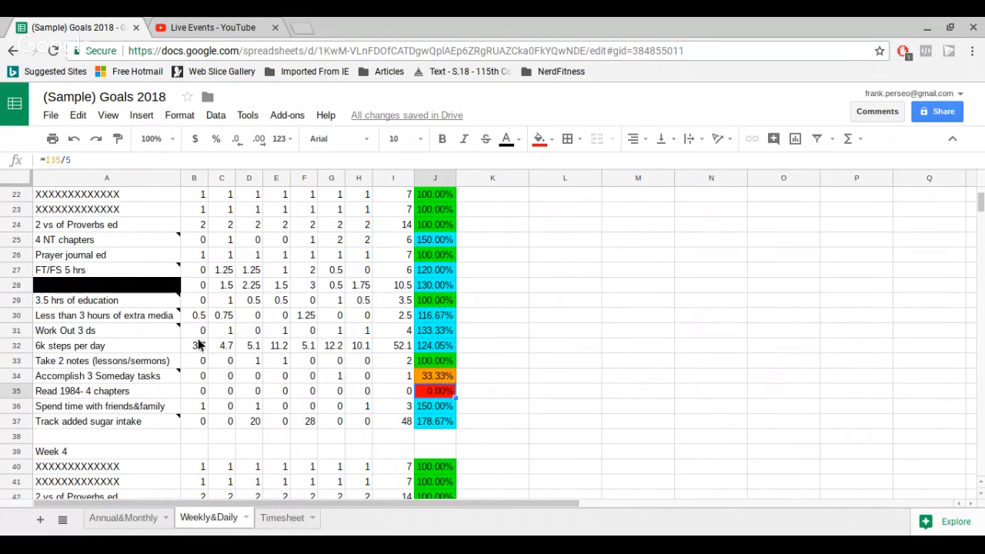
pyautogui.click(85, 391)
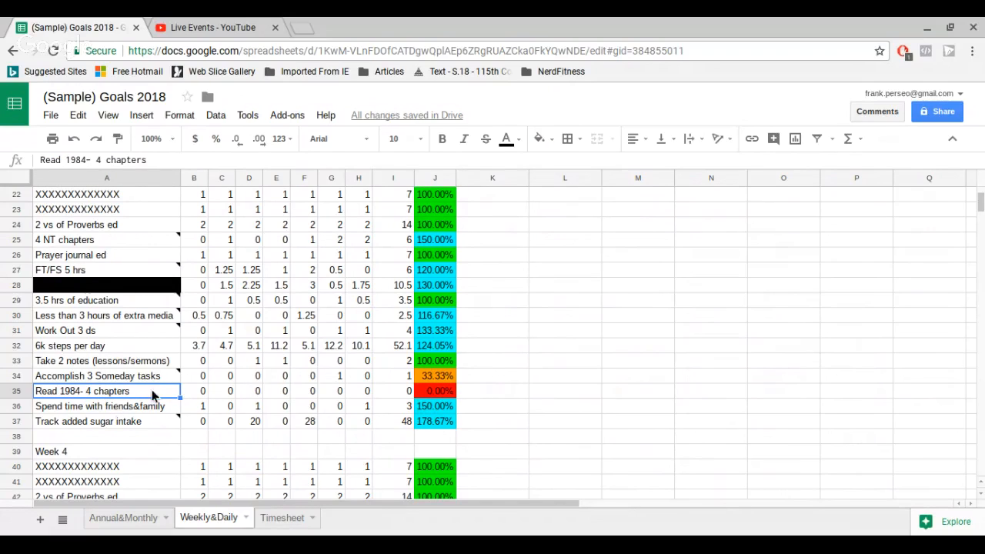
# Read the note on Week 5's Accomplish 3 Someday tasks goal and compare its score and percentage formula with the Read 1984 goal
pyautogui.click(441, 376)
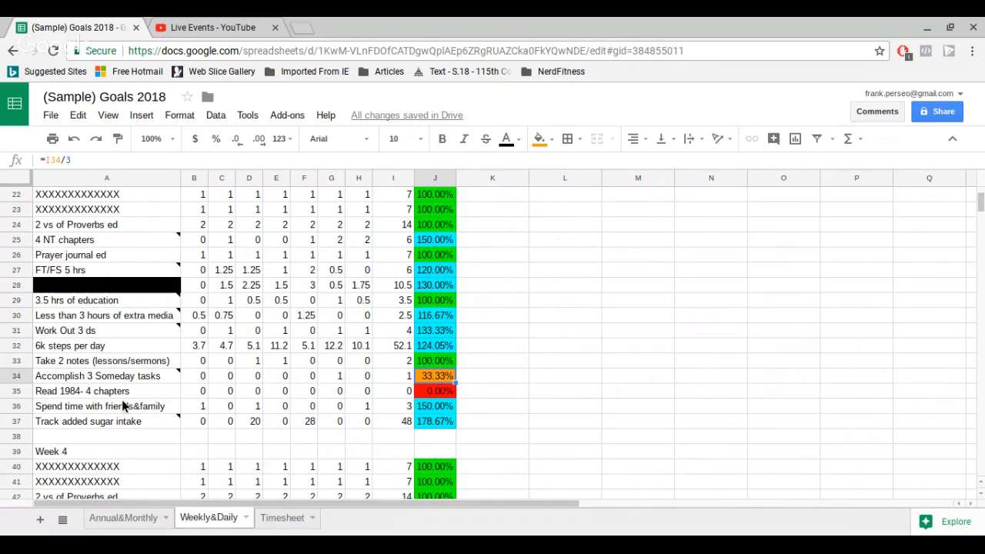
pyautogui.moveTo(159, 373)
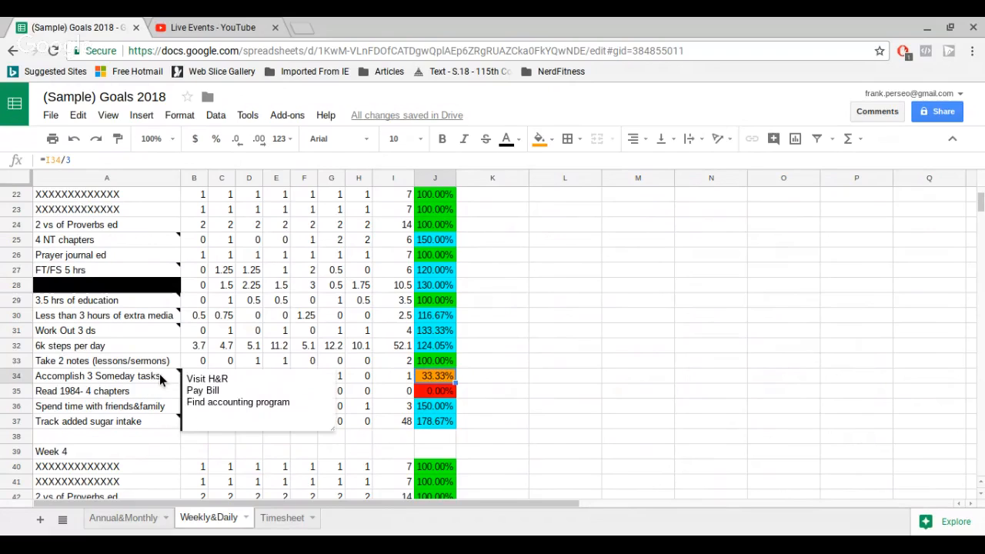
pyautogui.click(368, 423)
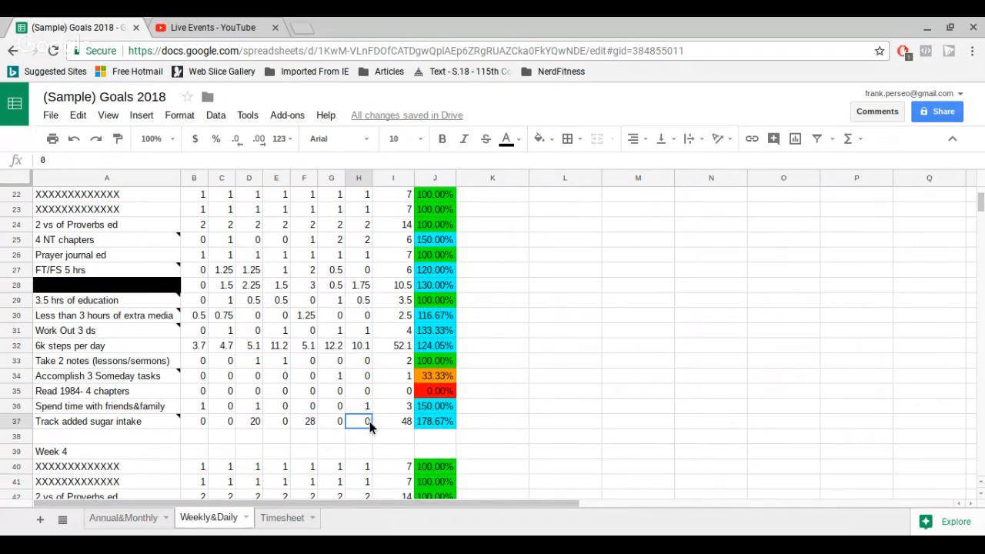
pyautogui.click(433, 377)
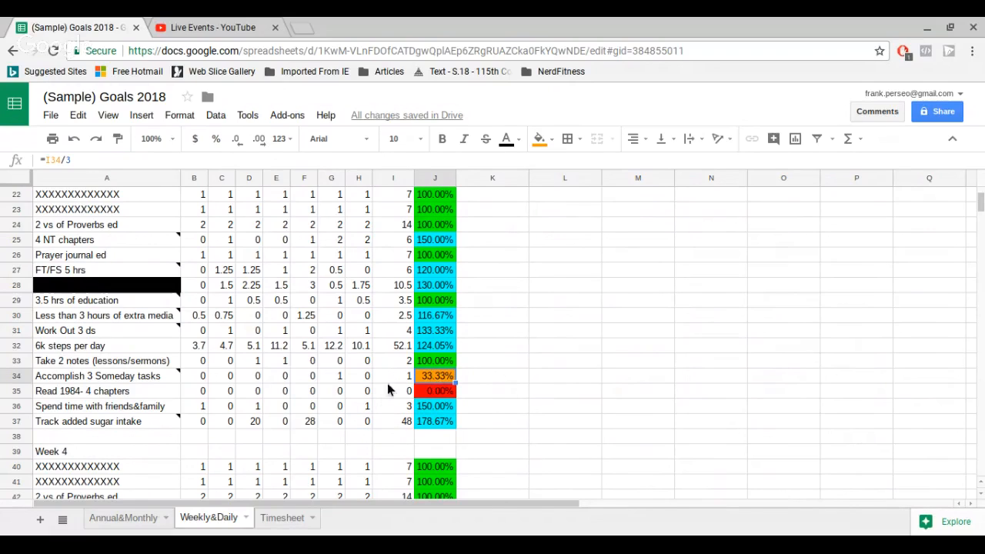
pyautogui.click(339, 379)
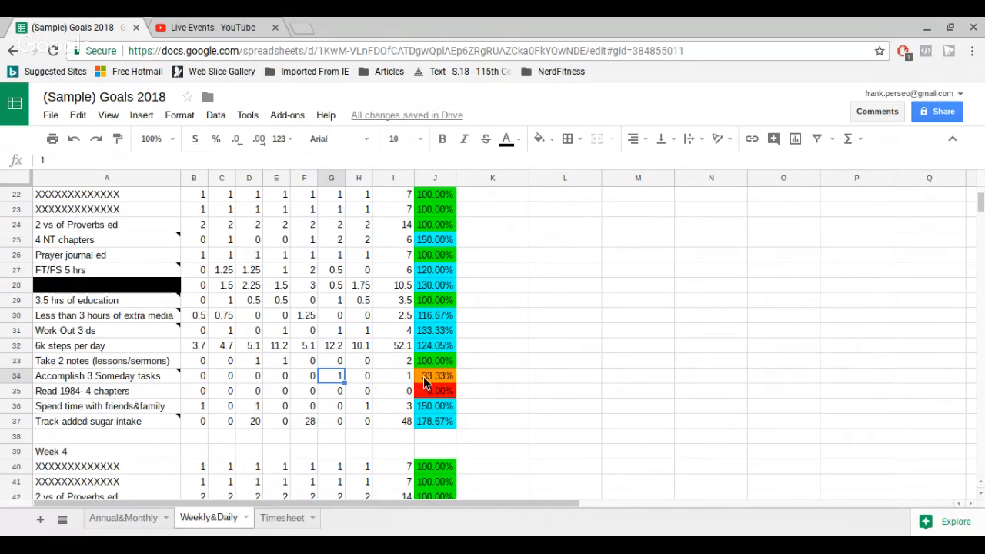
pyautogui.click(428, 377)
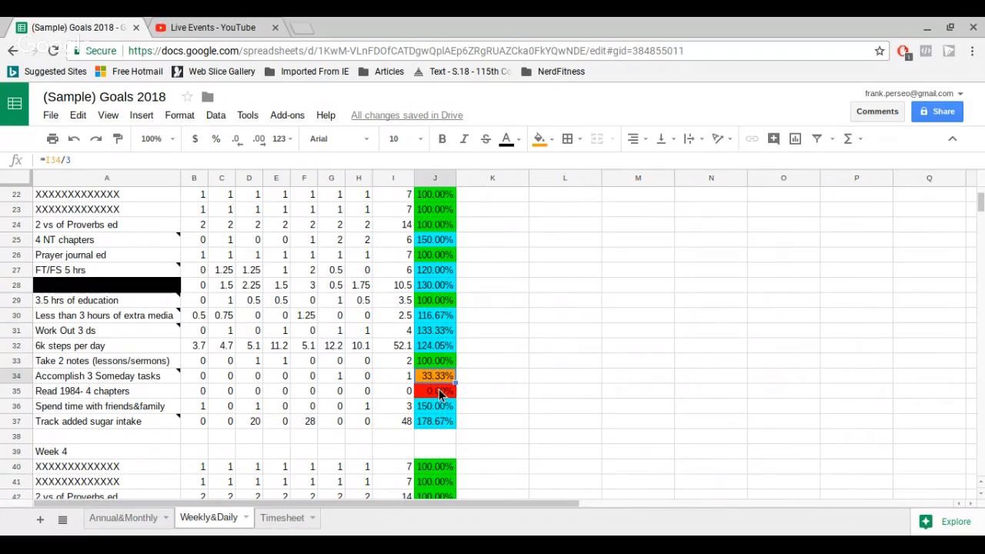
pyautogui.click(434, 392)
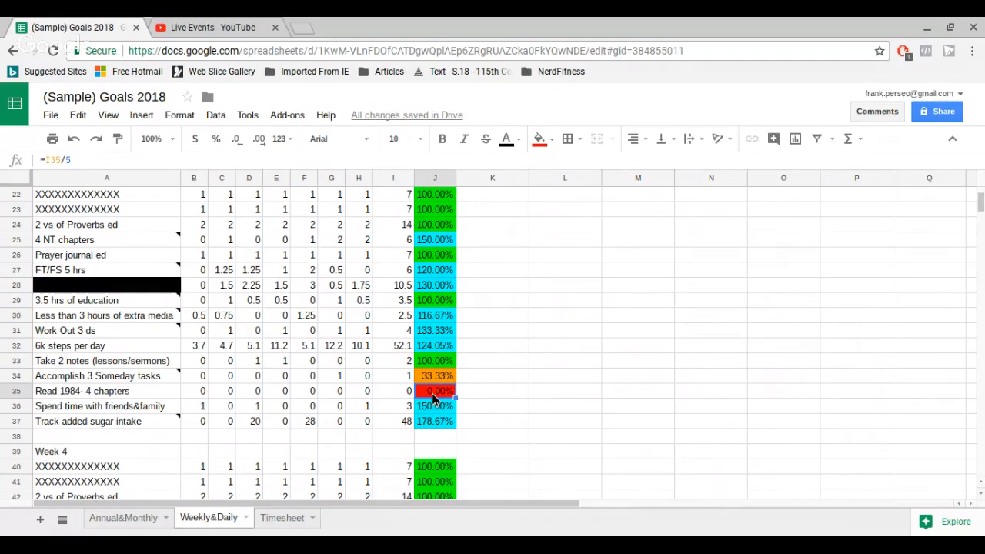
# Look over the Week 6 goal list again, and compare it with the Week 5 and Week 4 goals and percentages
pyautogui.scroll(7, 434, 397)
pyautogui.click(95, 440)
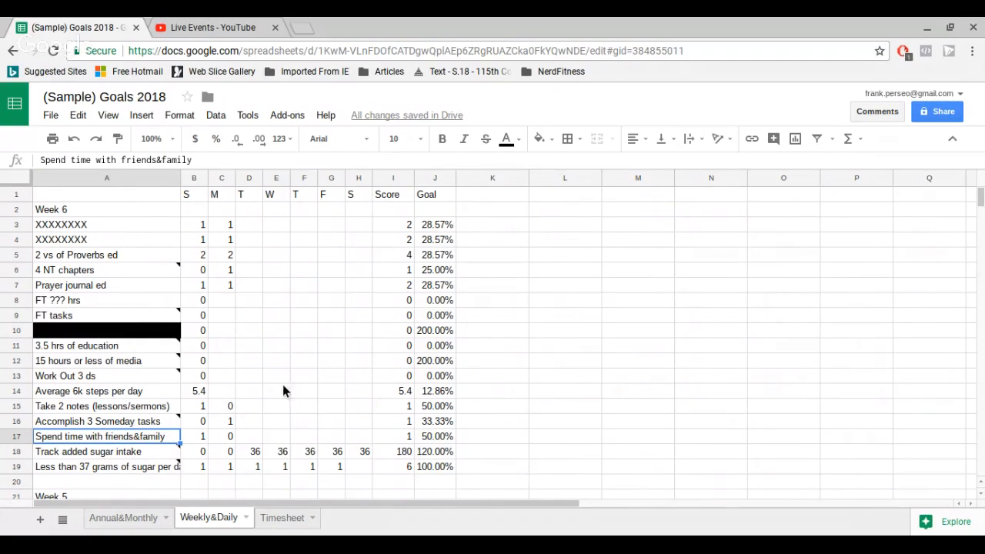
pyautogui.scroll(-6, 450, 358)
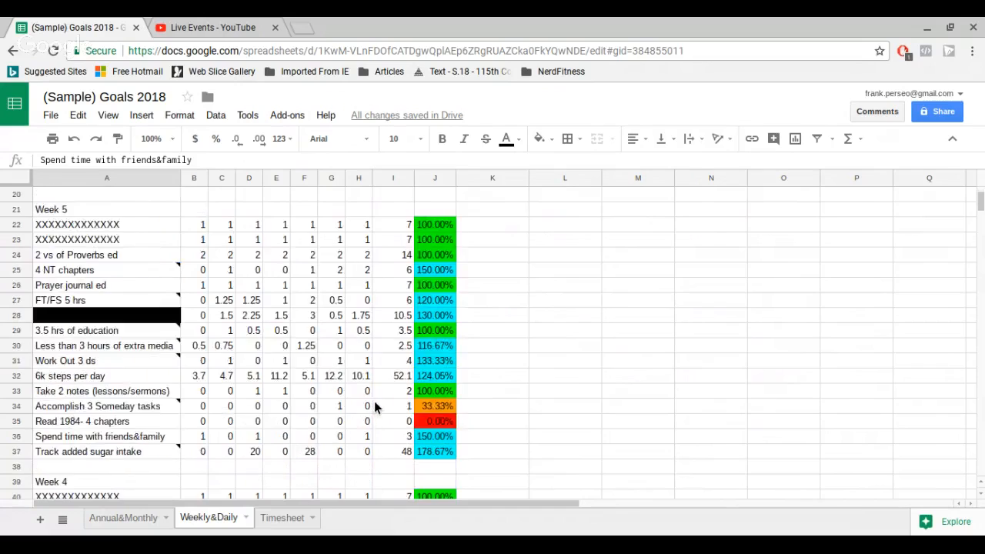
pyautogui.scroll(-6, 374, 401)
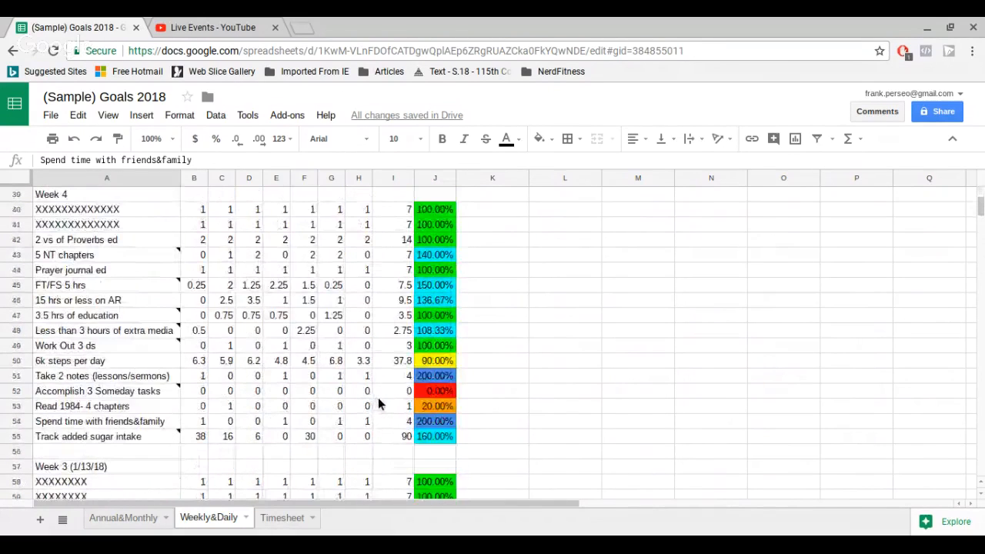
pyautogui.scroll(1, 380, 393)
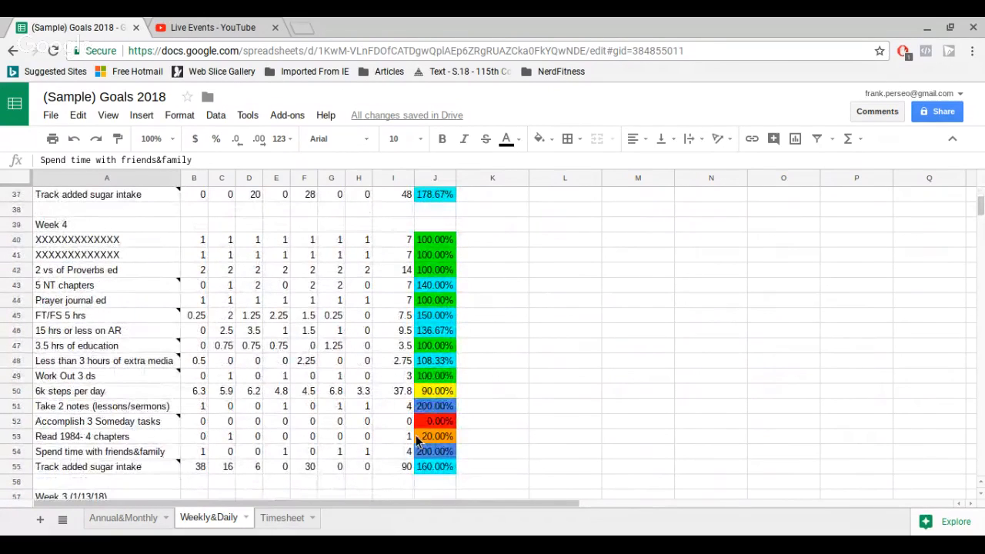